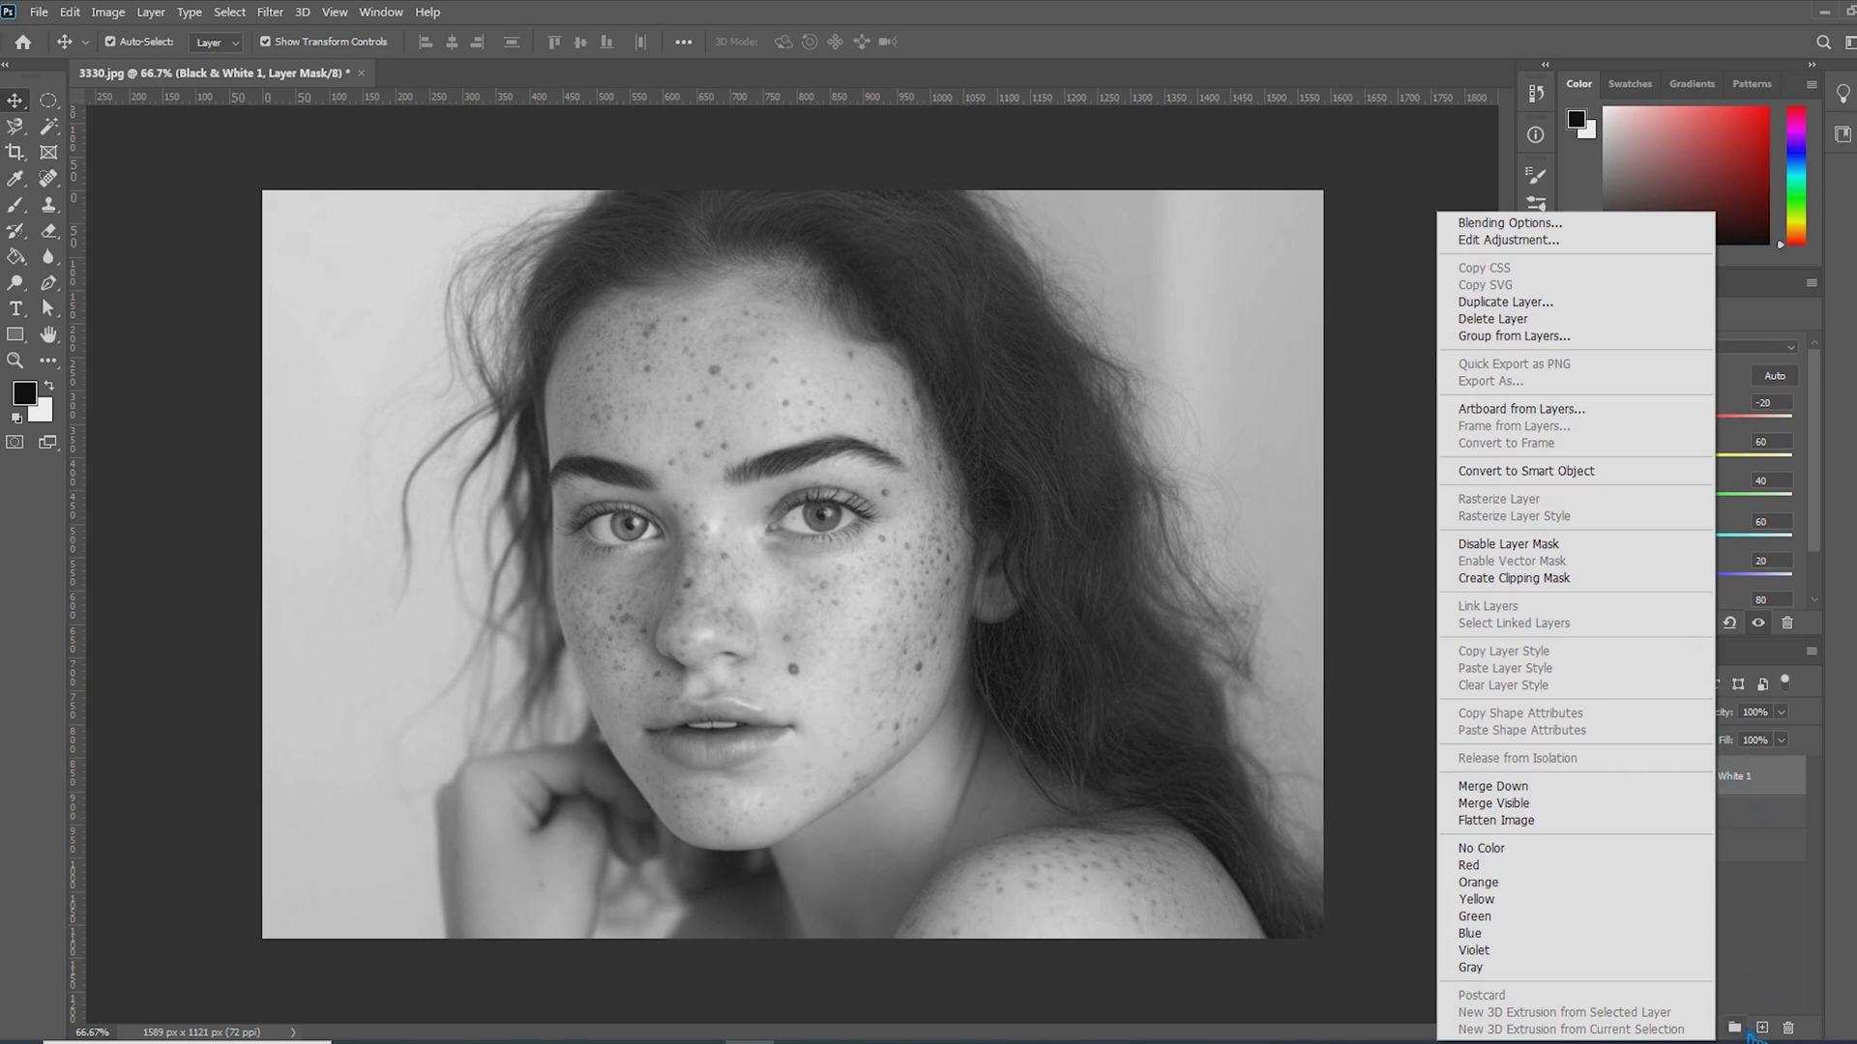
- Add a Curves adjustment layer above Black & White 1 and reshape its curve in the shadows and highlights
left_click(1753, 1033)
left_click(1708, 1028)
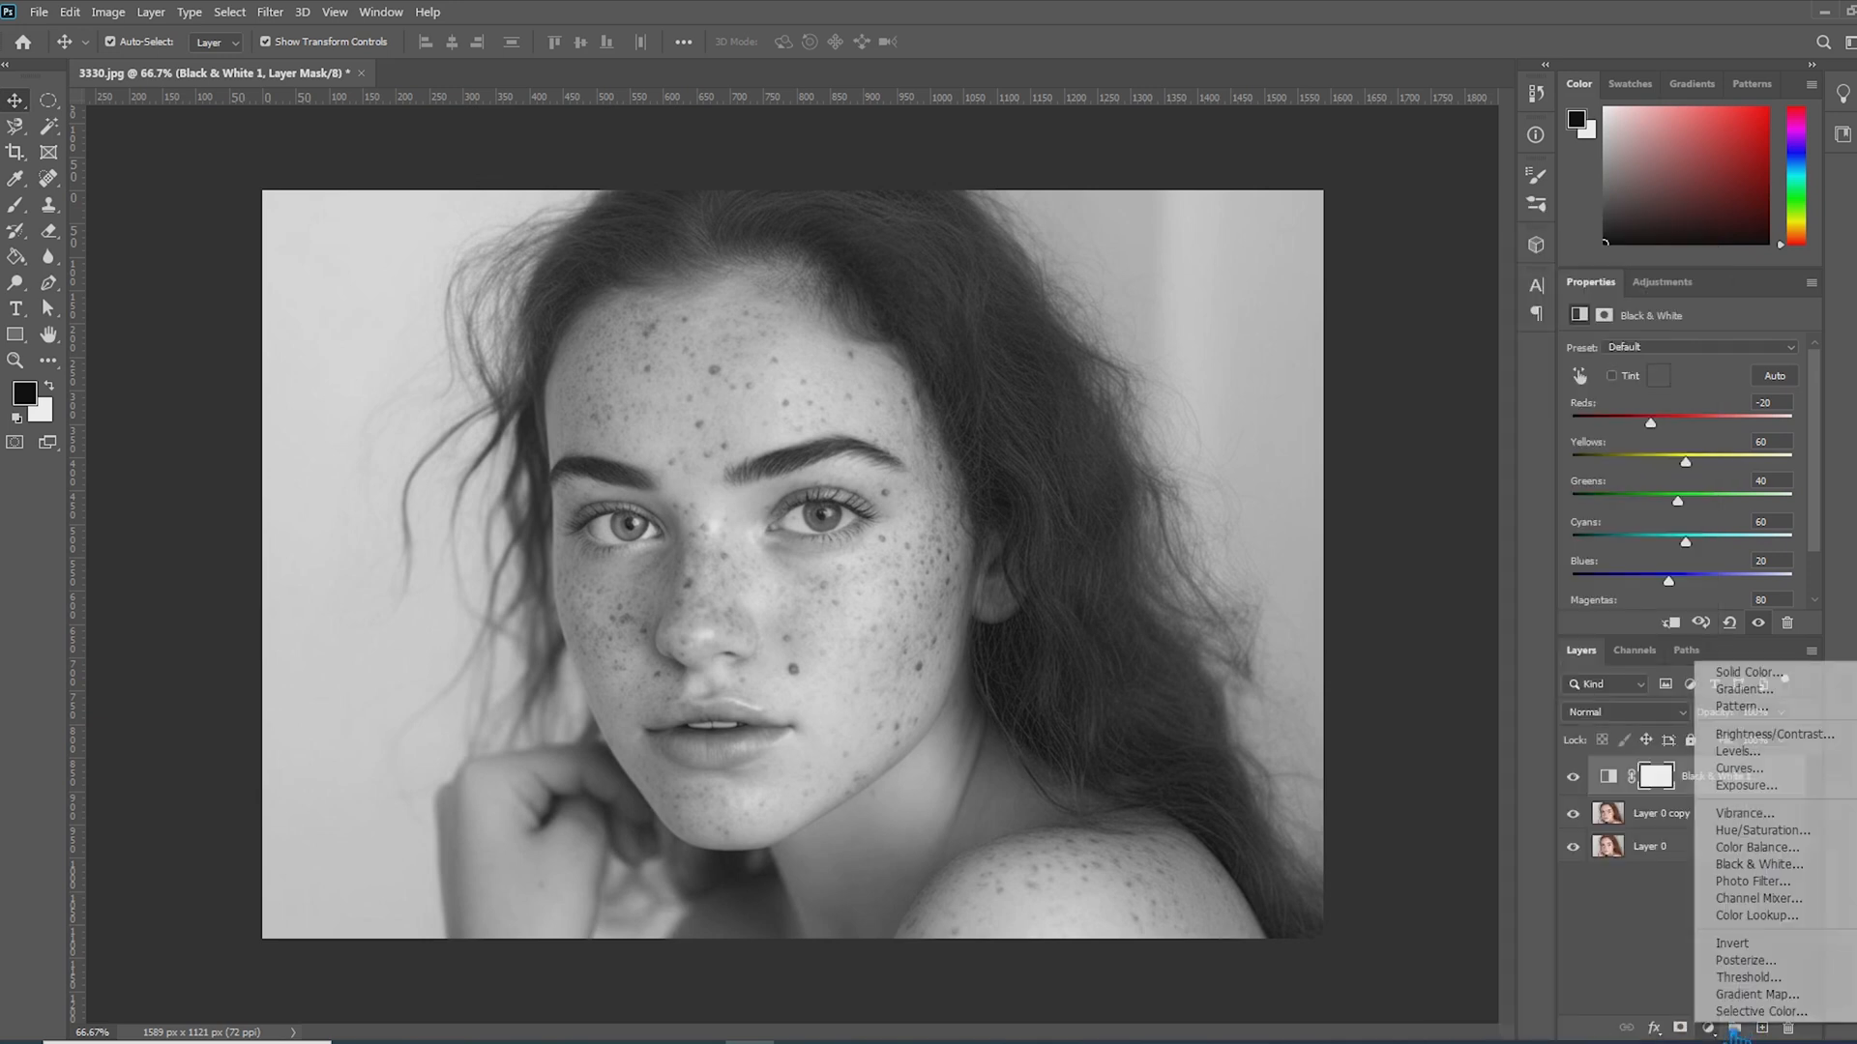
left_click(1793, 771)
left_click_drag(1663, 556, 1671, 563)
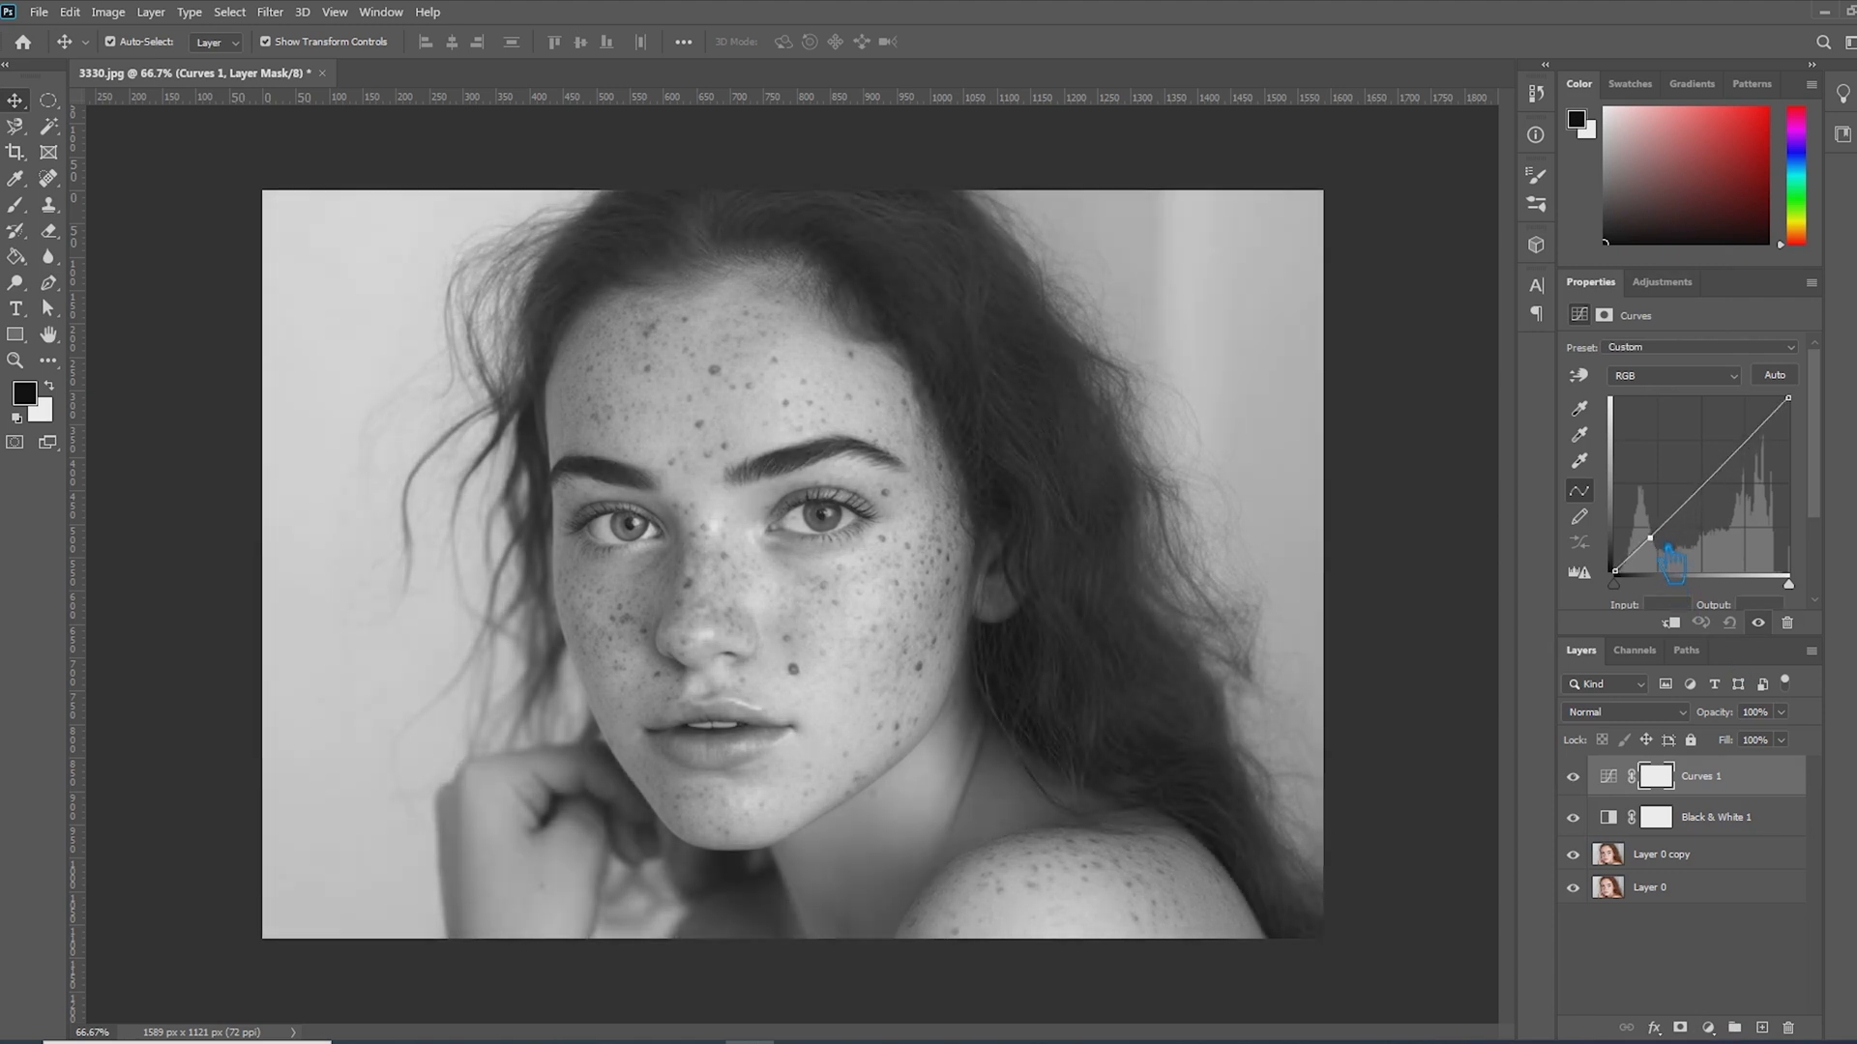
mouse_move(1731, 480)
left_mouse_down()
mouse_move(1738, 440)
mouse_move(1762, 474)
left_mouse_up()
- Add an empty layer above Layer 0 copy and set the Healing Brush to sample Current & Below
left_click(1712, 860)
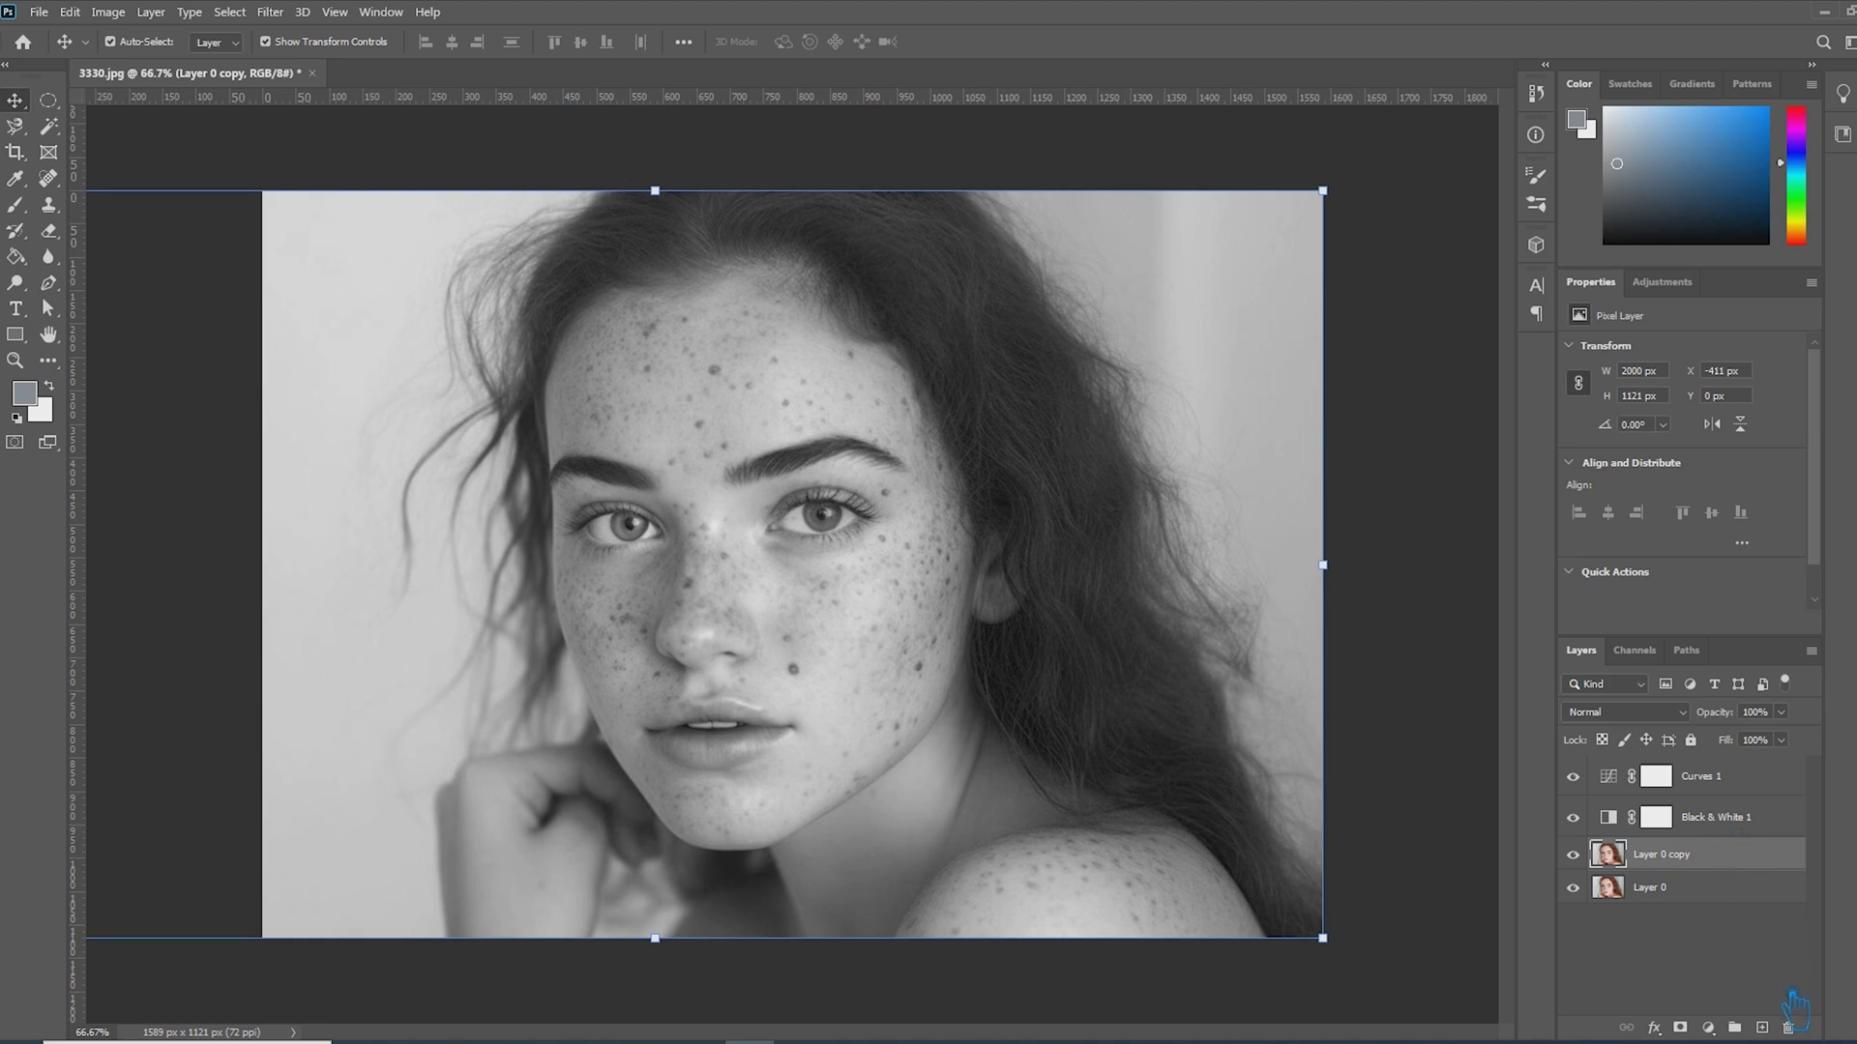
left_click(1764, 1028)
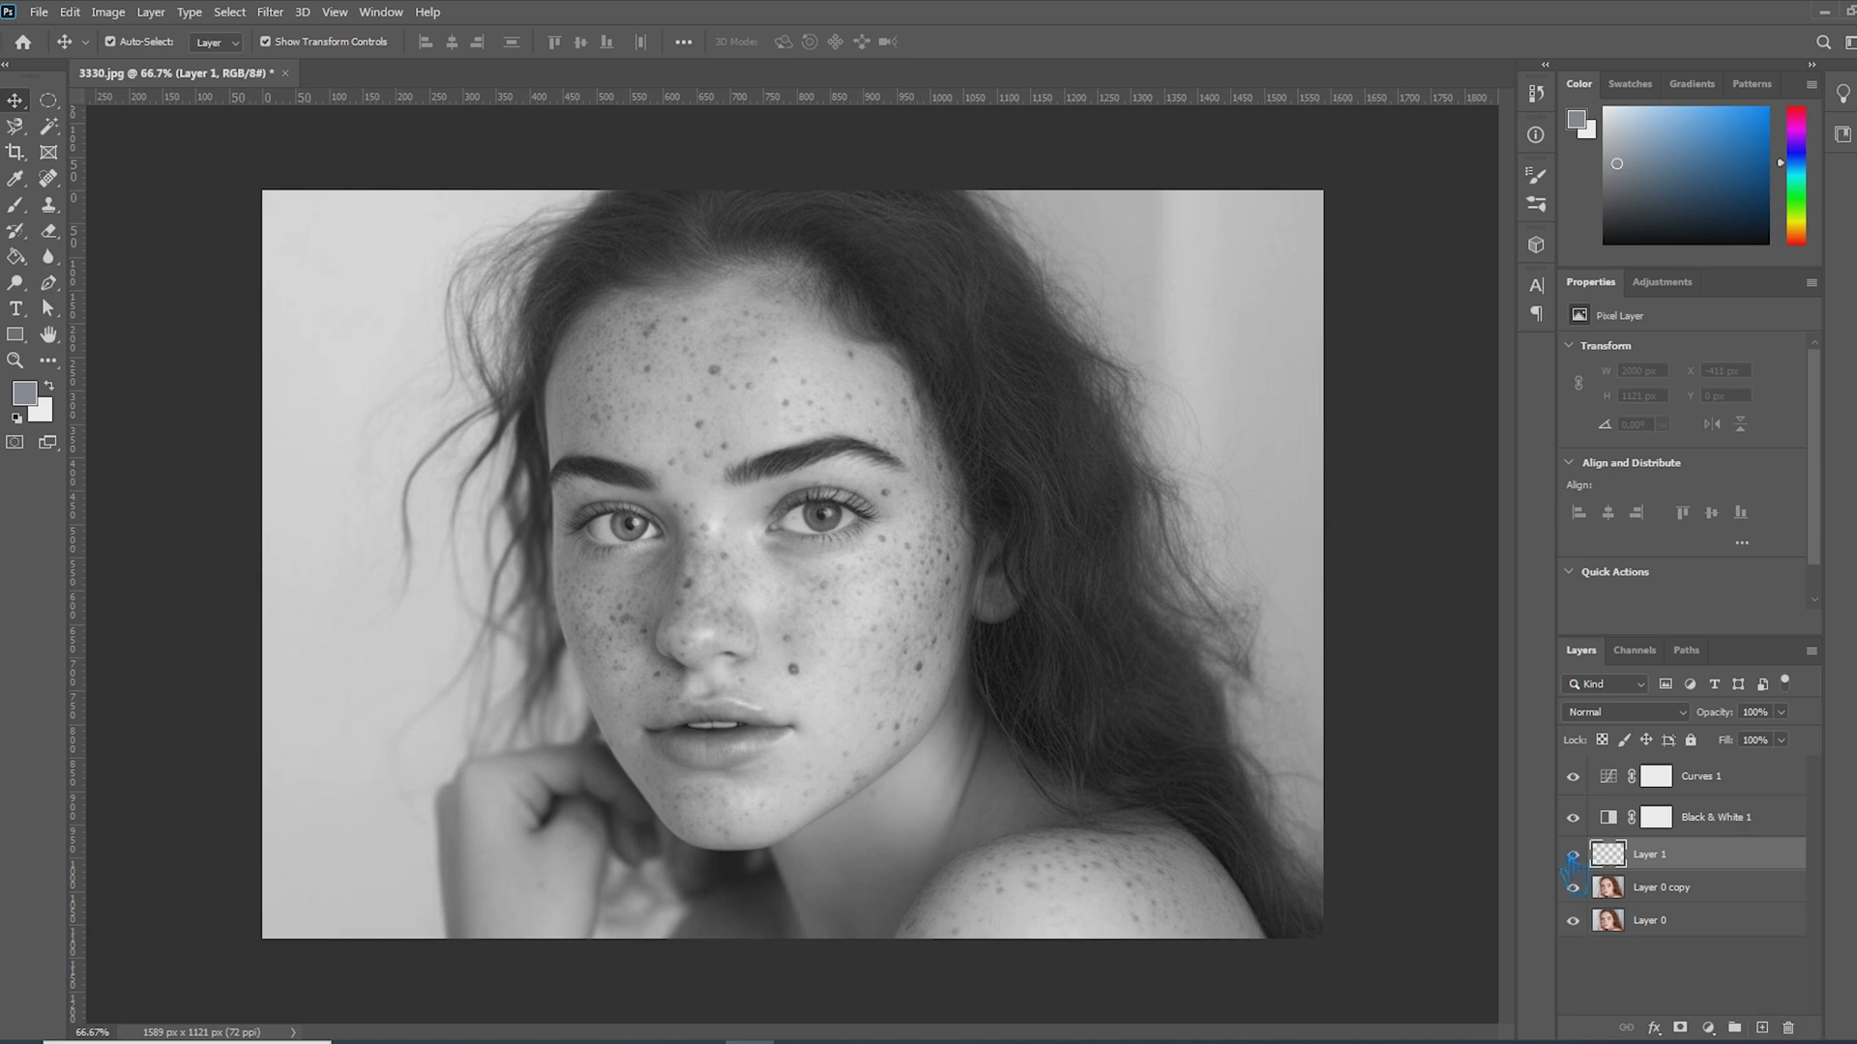
left_click(50, 180)
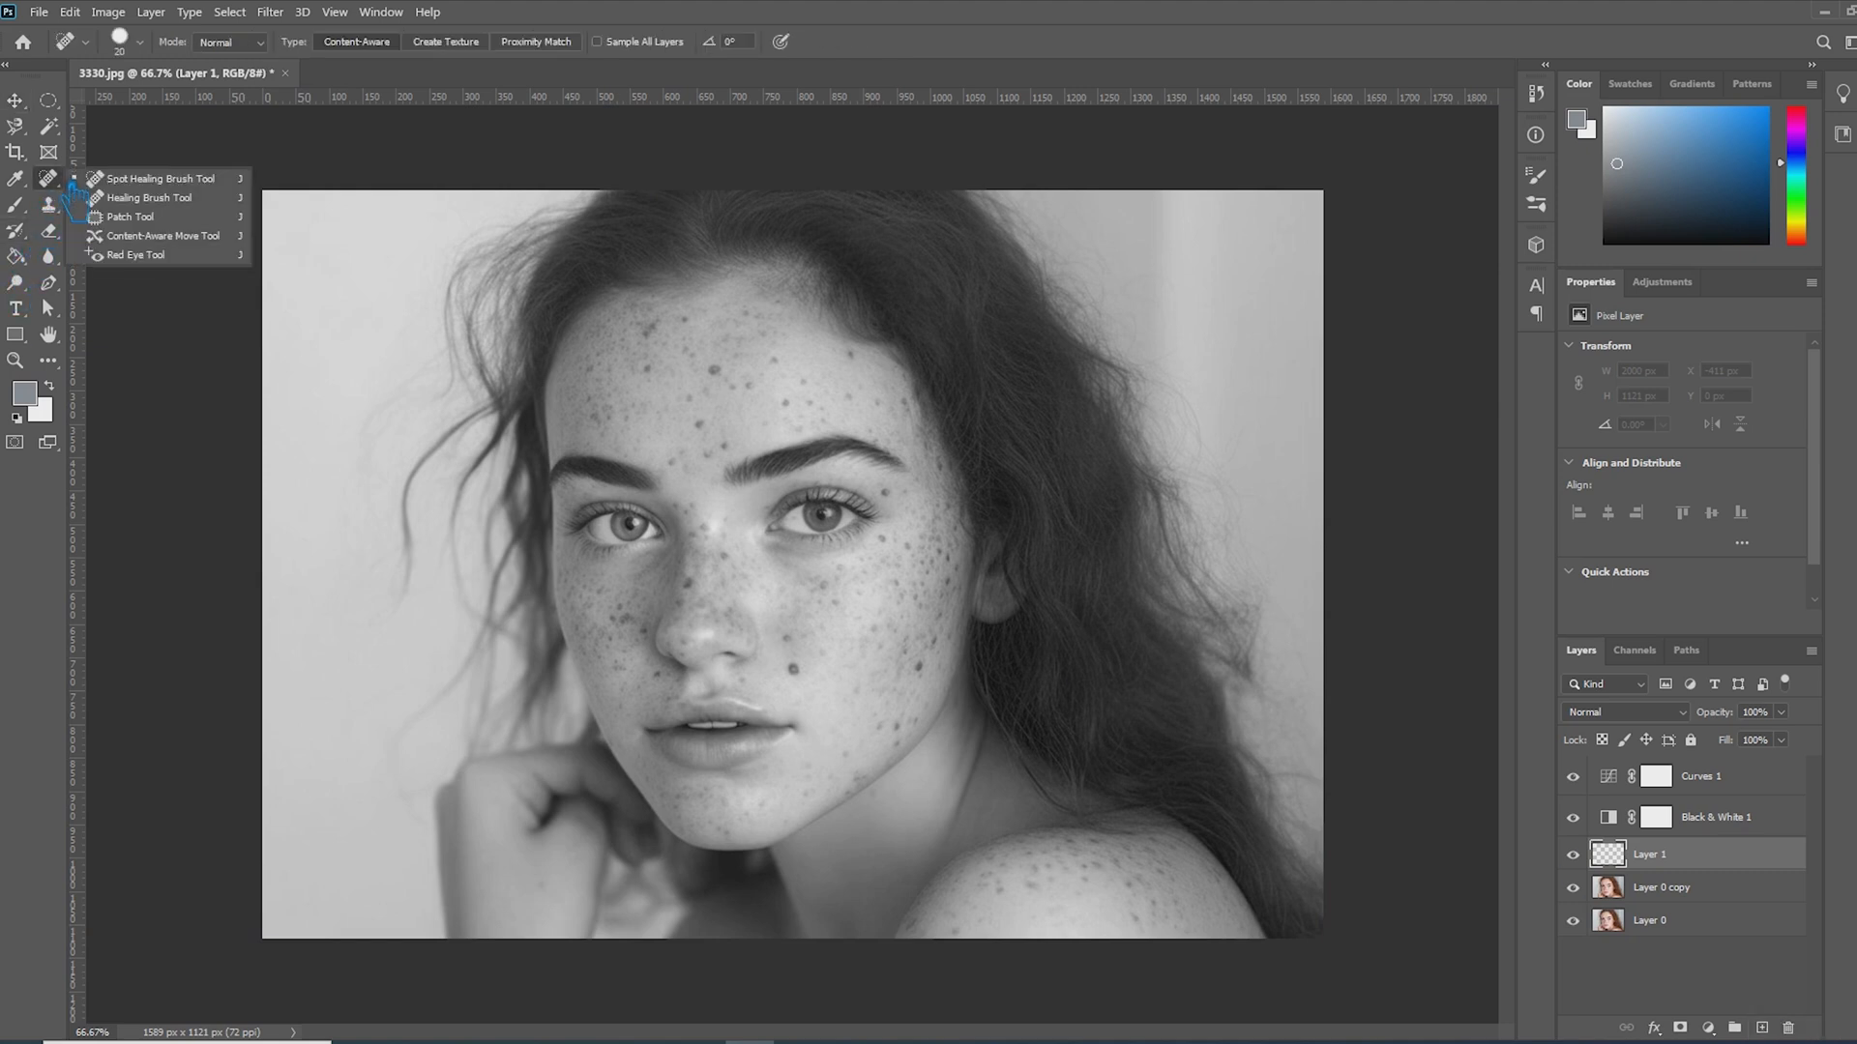
left_click(155, 197)
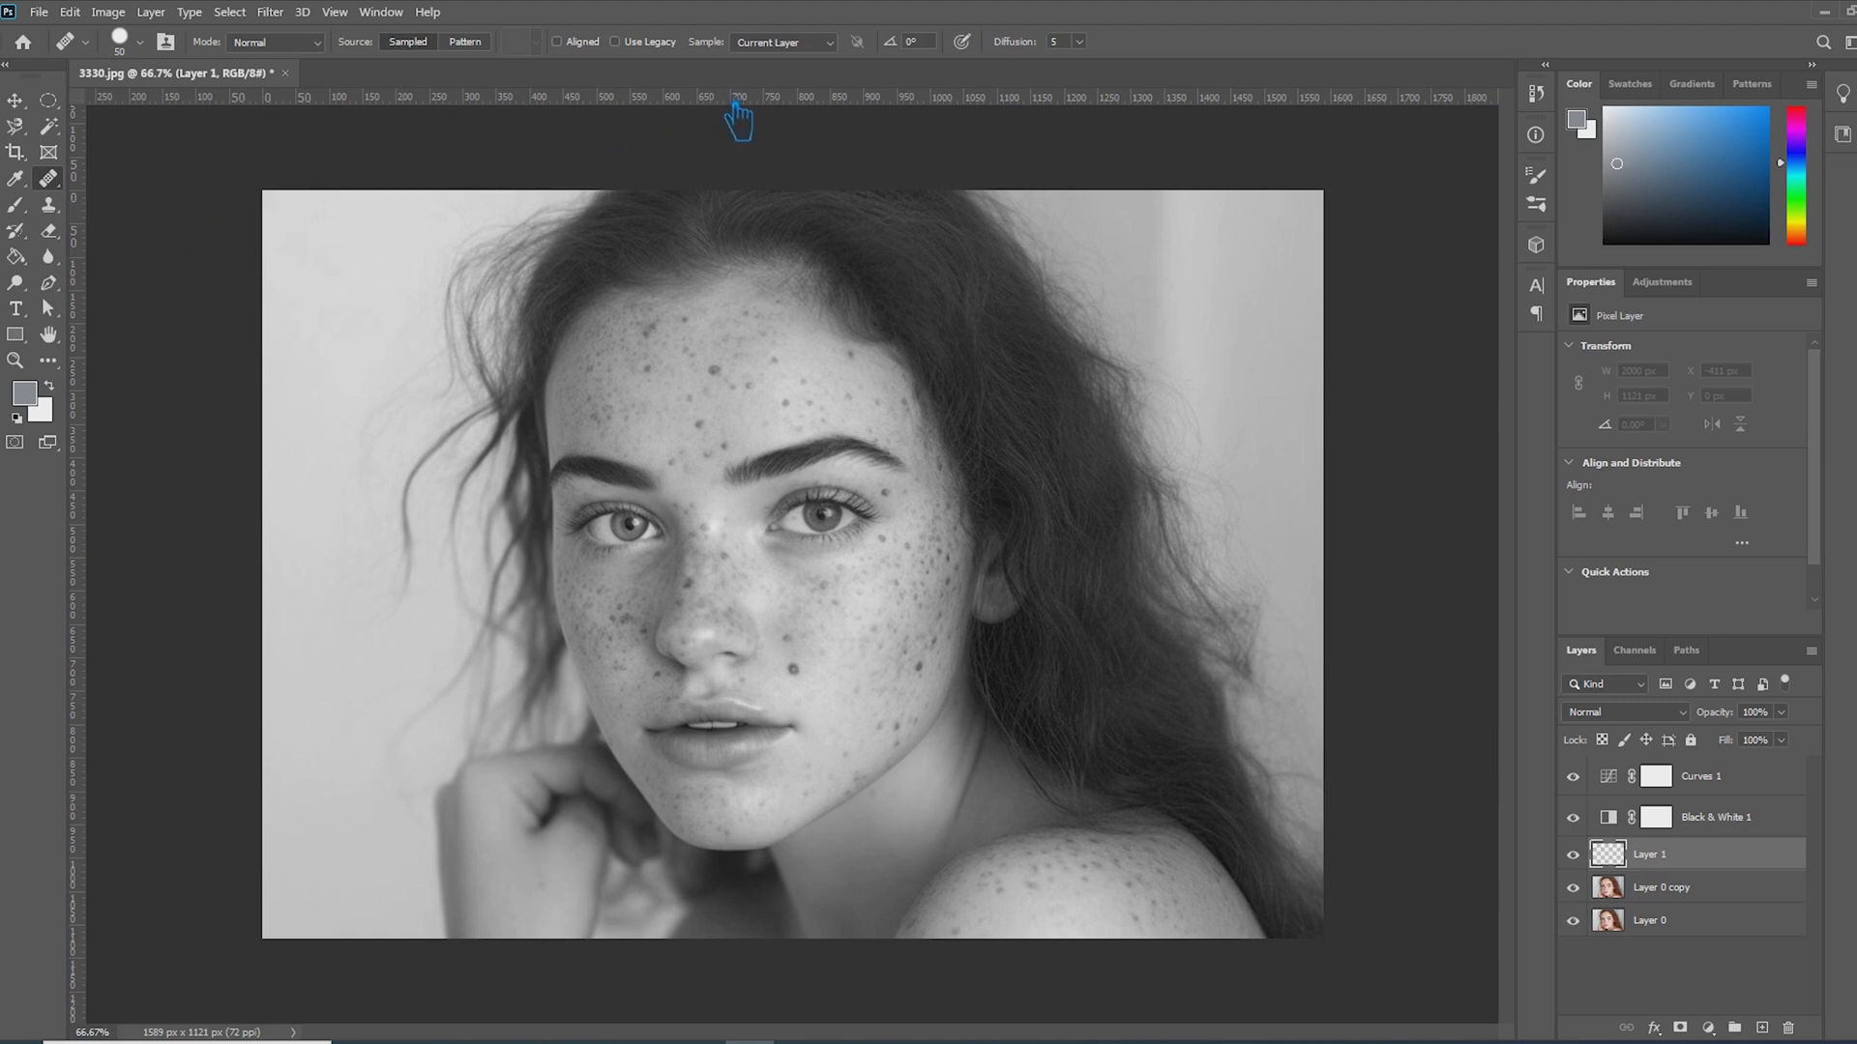
left_click(812, 43)
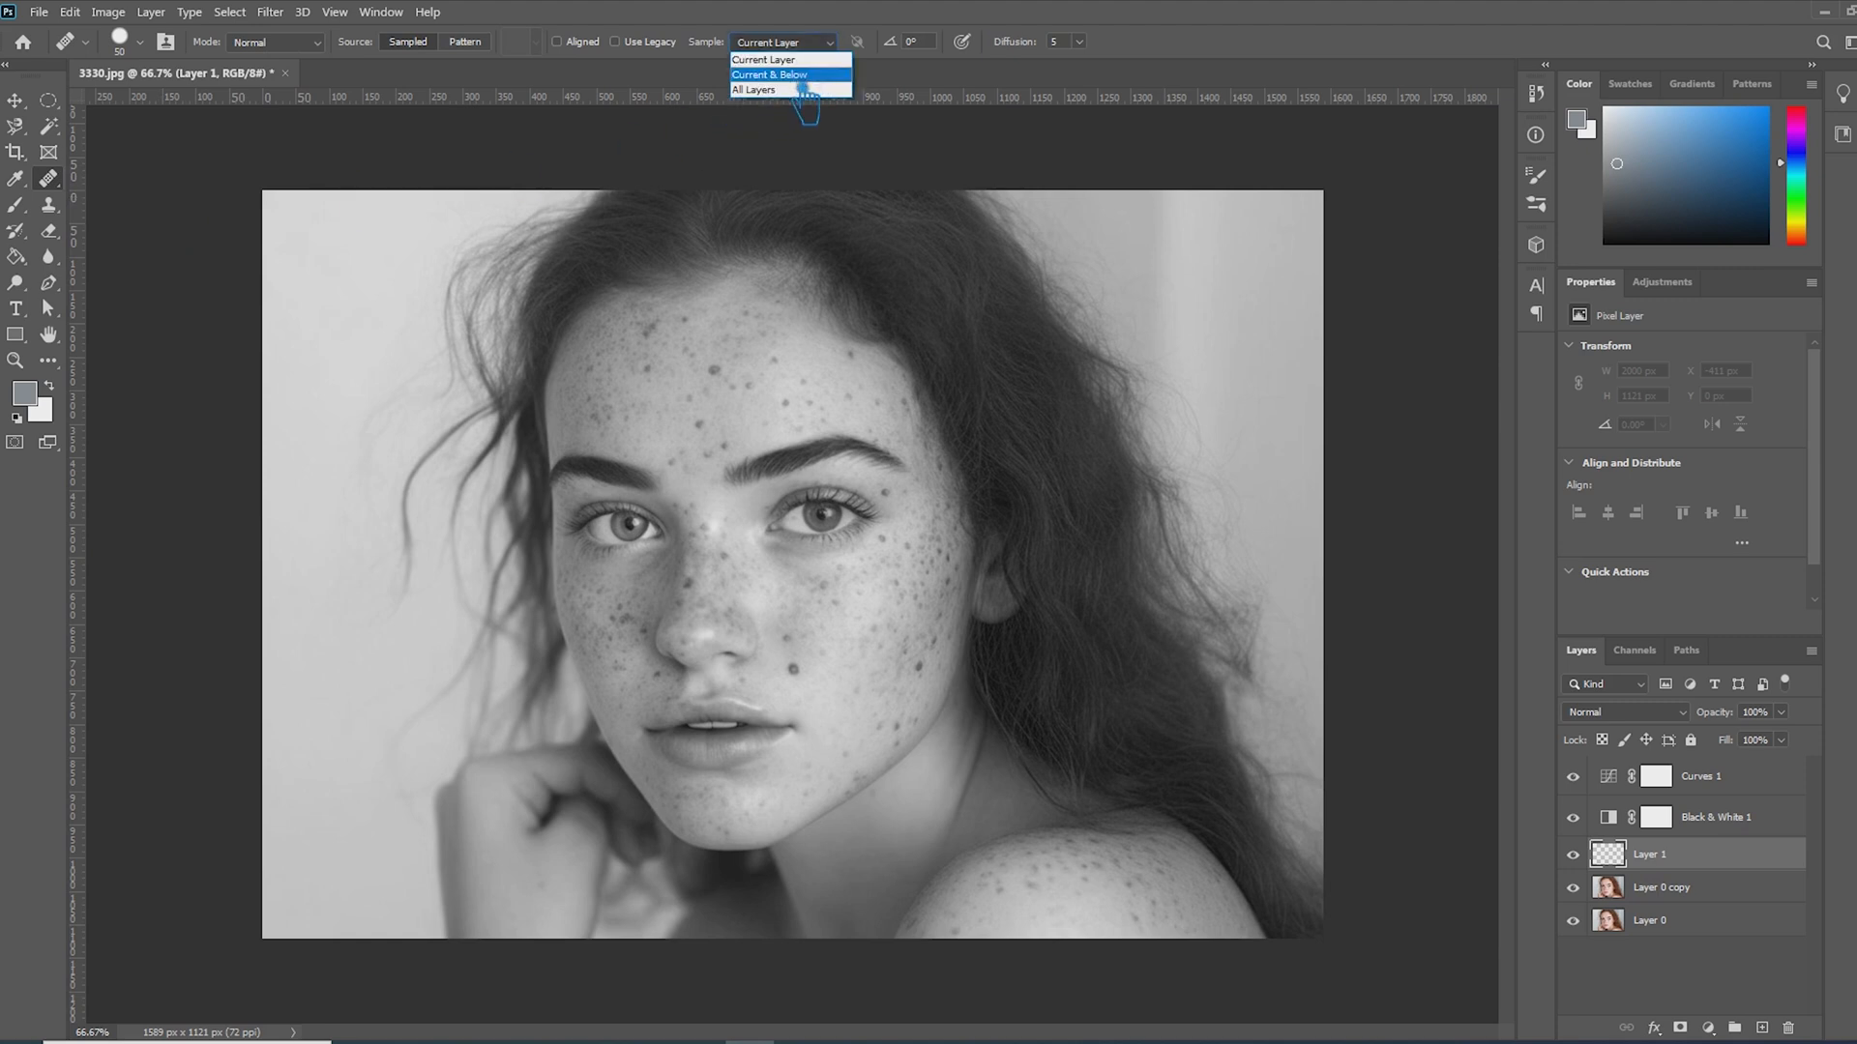
left_click(804, 75)
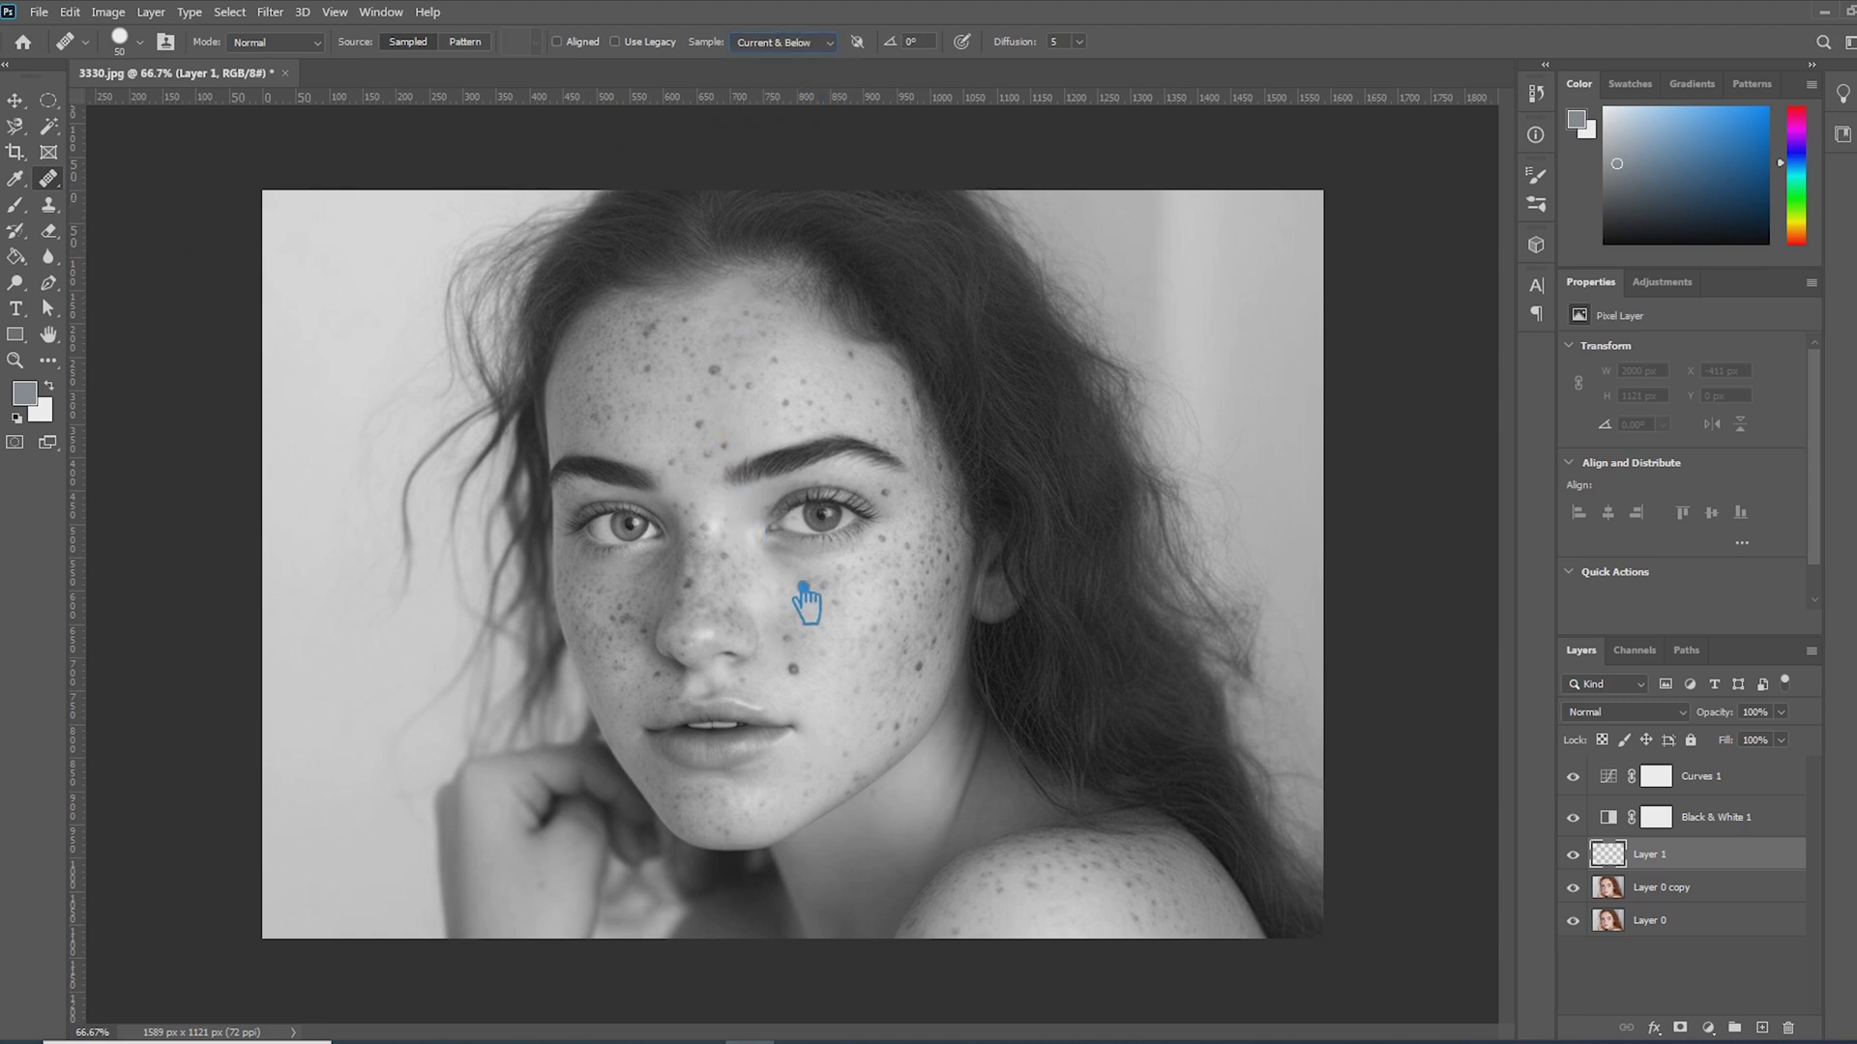
- Sample clean skin and heal the freckles on the inner part of the woman's left cheek with a 50 px brush
left_click(880, 635)
left_click(817, 667, "alt")
left_click(855, 630)
scroll(828, 629, "up", 3)
left_click(828, 589)
left_click(797, 620)
left_click(782, 658)
left_click(793, 701)
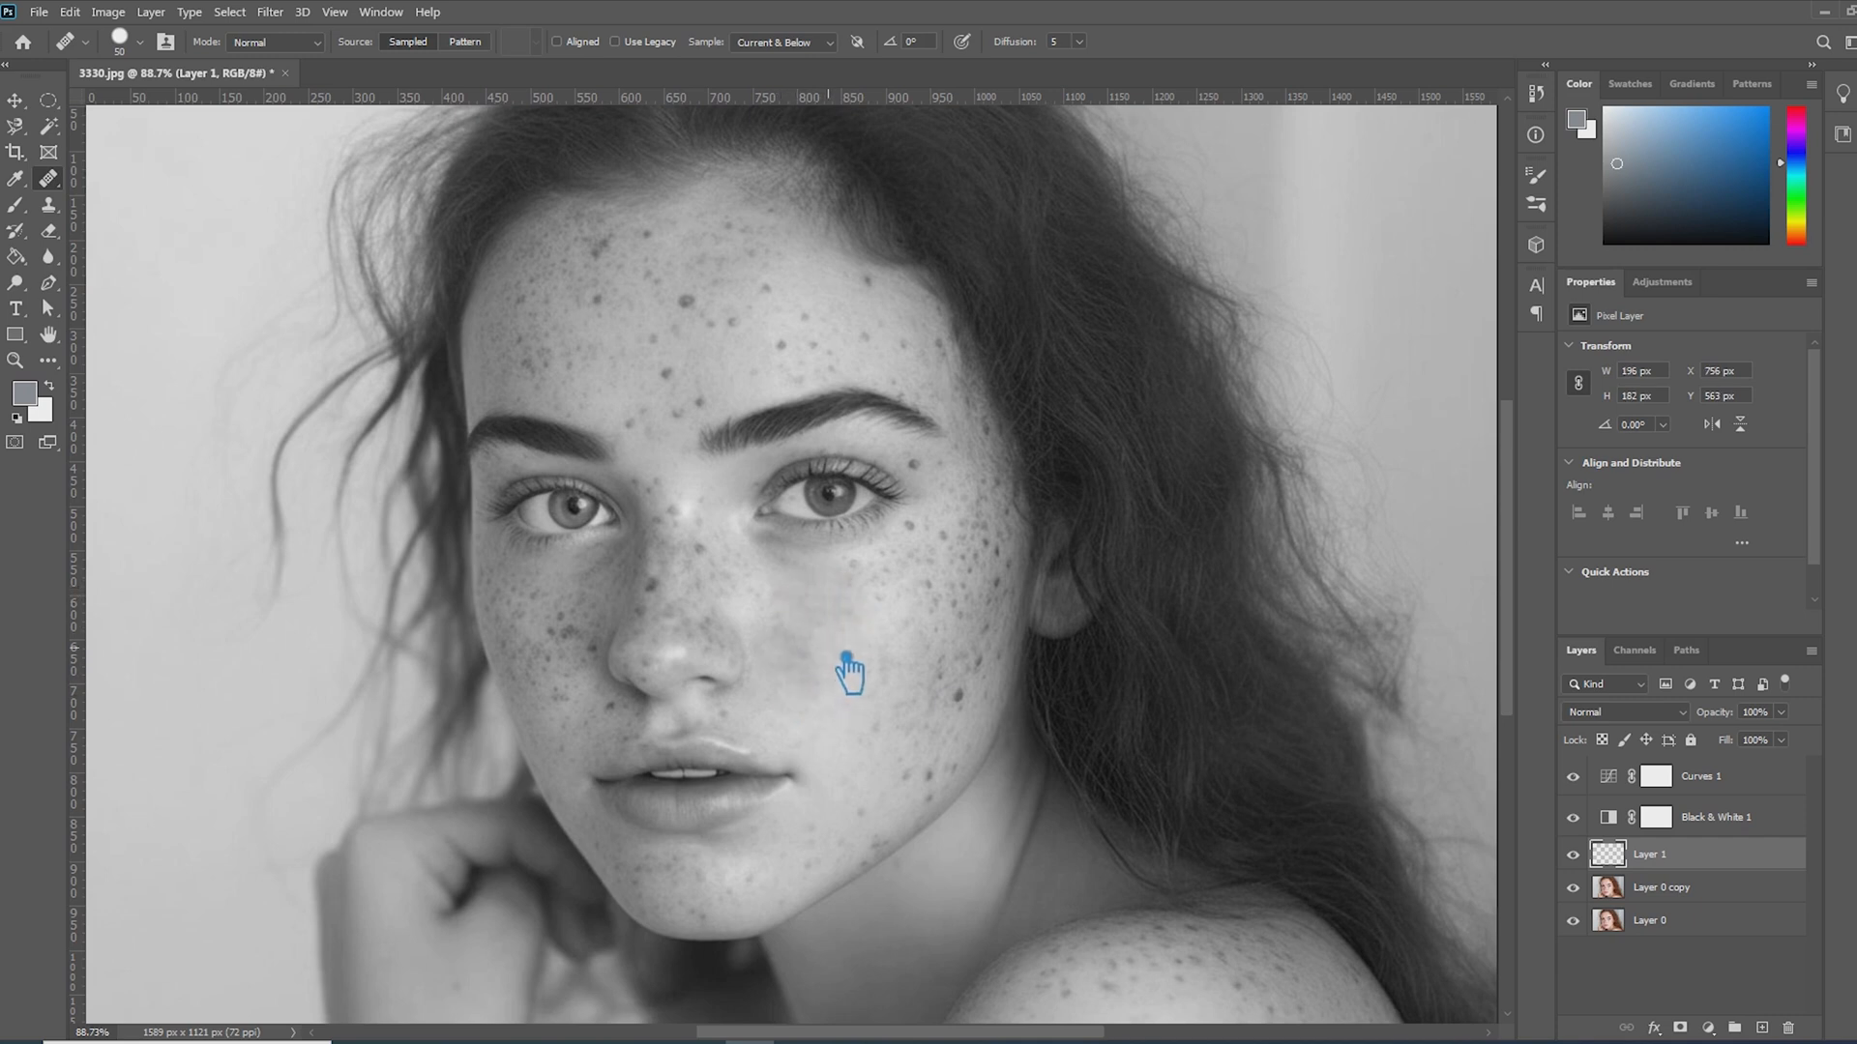
left_click(789, 639)
left_click(957, 694)
left_click(970, 531)
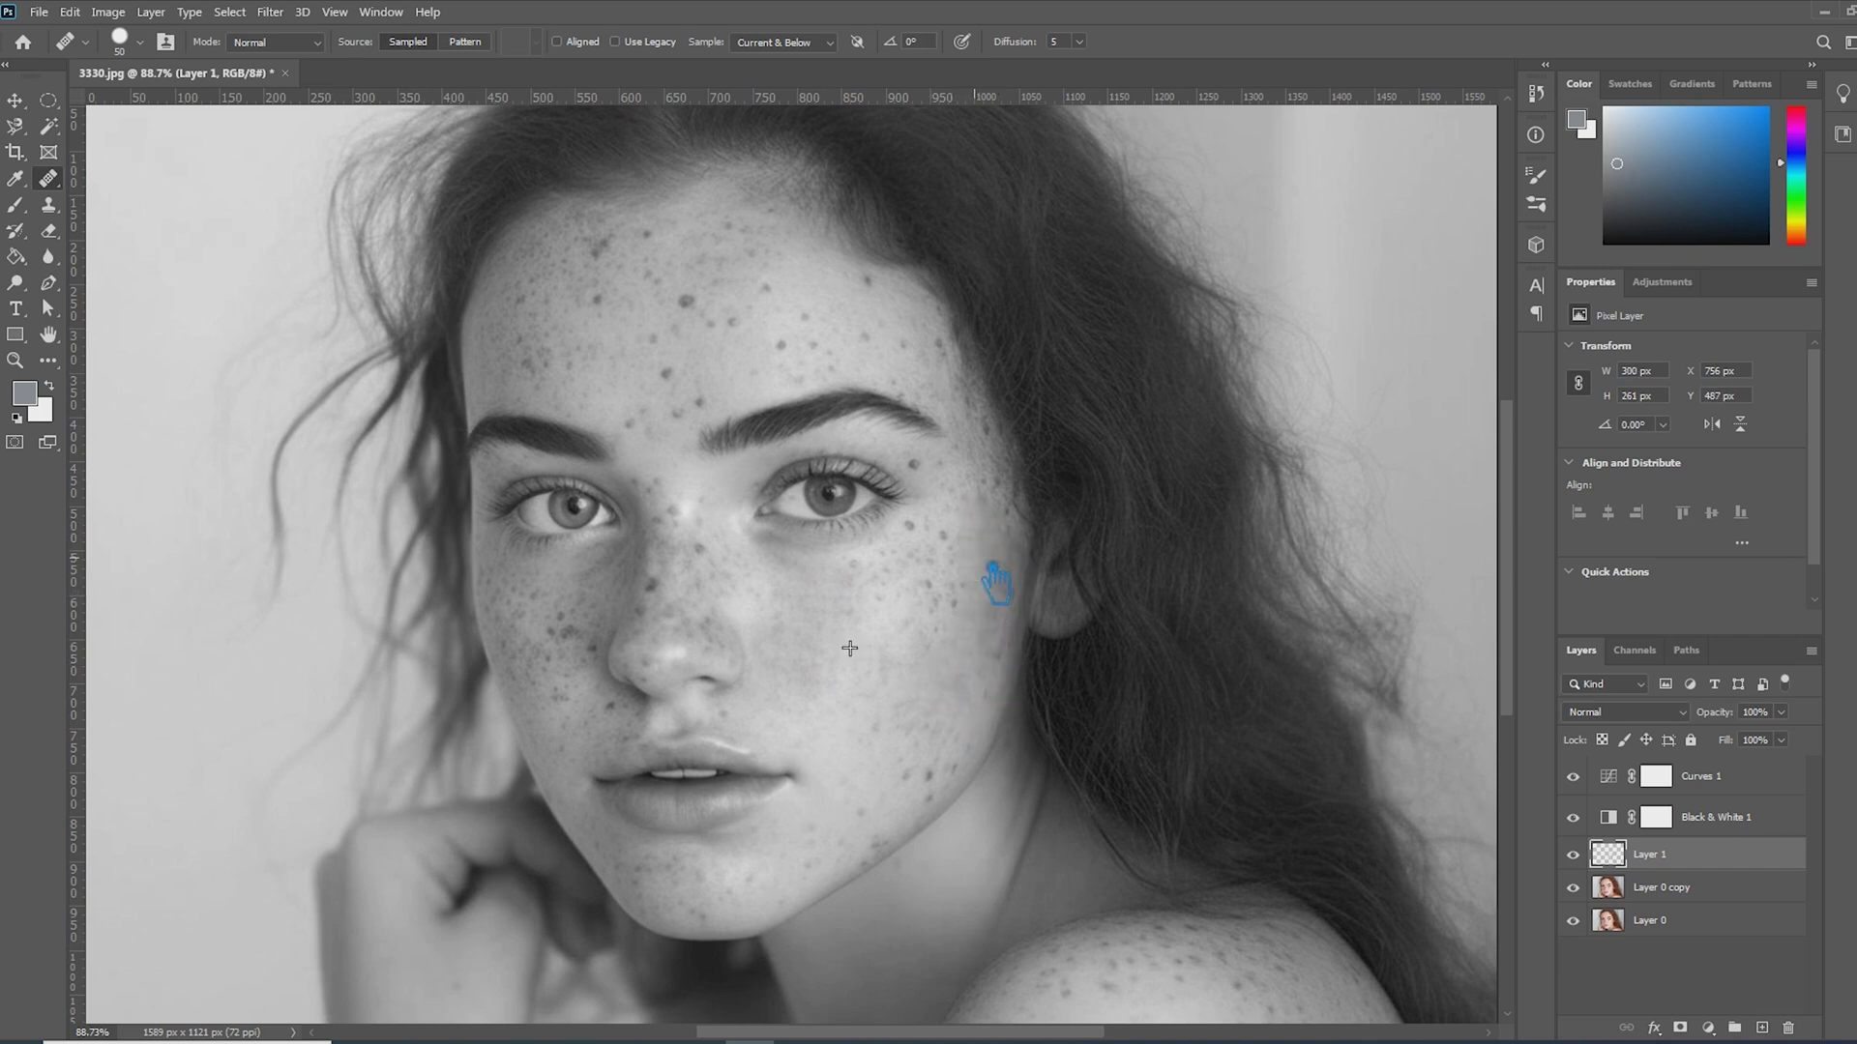
- Heal the freckles below the left eye and on the outer part of the left cheek
left_click(859, 565)
left_click(925, 592)
left_click(956, 599)
left_click(907, 580)
left_click(920, 629)
left_click(977, 643)
left_click(970, 688)
- Heal the freckles along the lower left cheek, the left jawline and the chin
left_click(861, 743)
left_click(892, 738)
left_click(936, 769)
left_click(965, 776)
left_click(940, 795)
left_click(894, 801)
left_click(886, 848)
left_click(802, 863)
left_click(744, 866)
left_click(694, 917)
- Heal the freckles on the right side of the chin and the lower right cheek
scroll(676, 887, "up", 4)
left_click(645, 904)
left_click(578, 824)
left_click(524, 697)
left_click(596, 630)
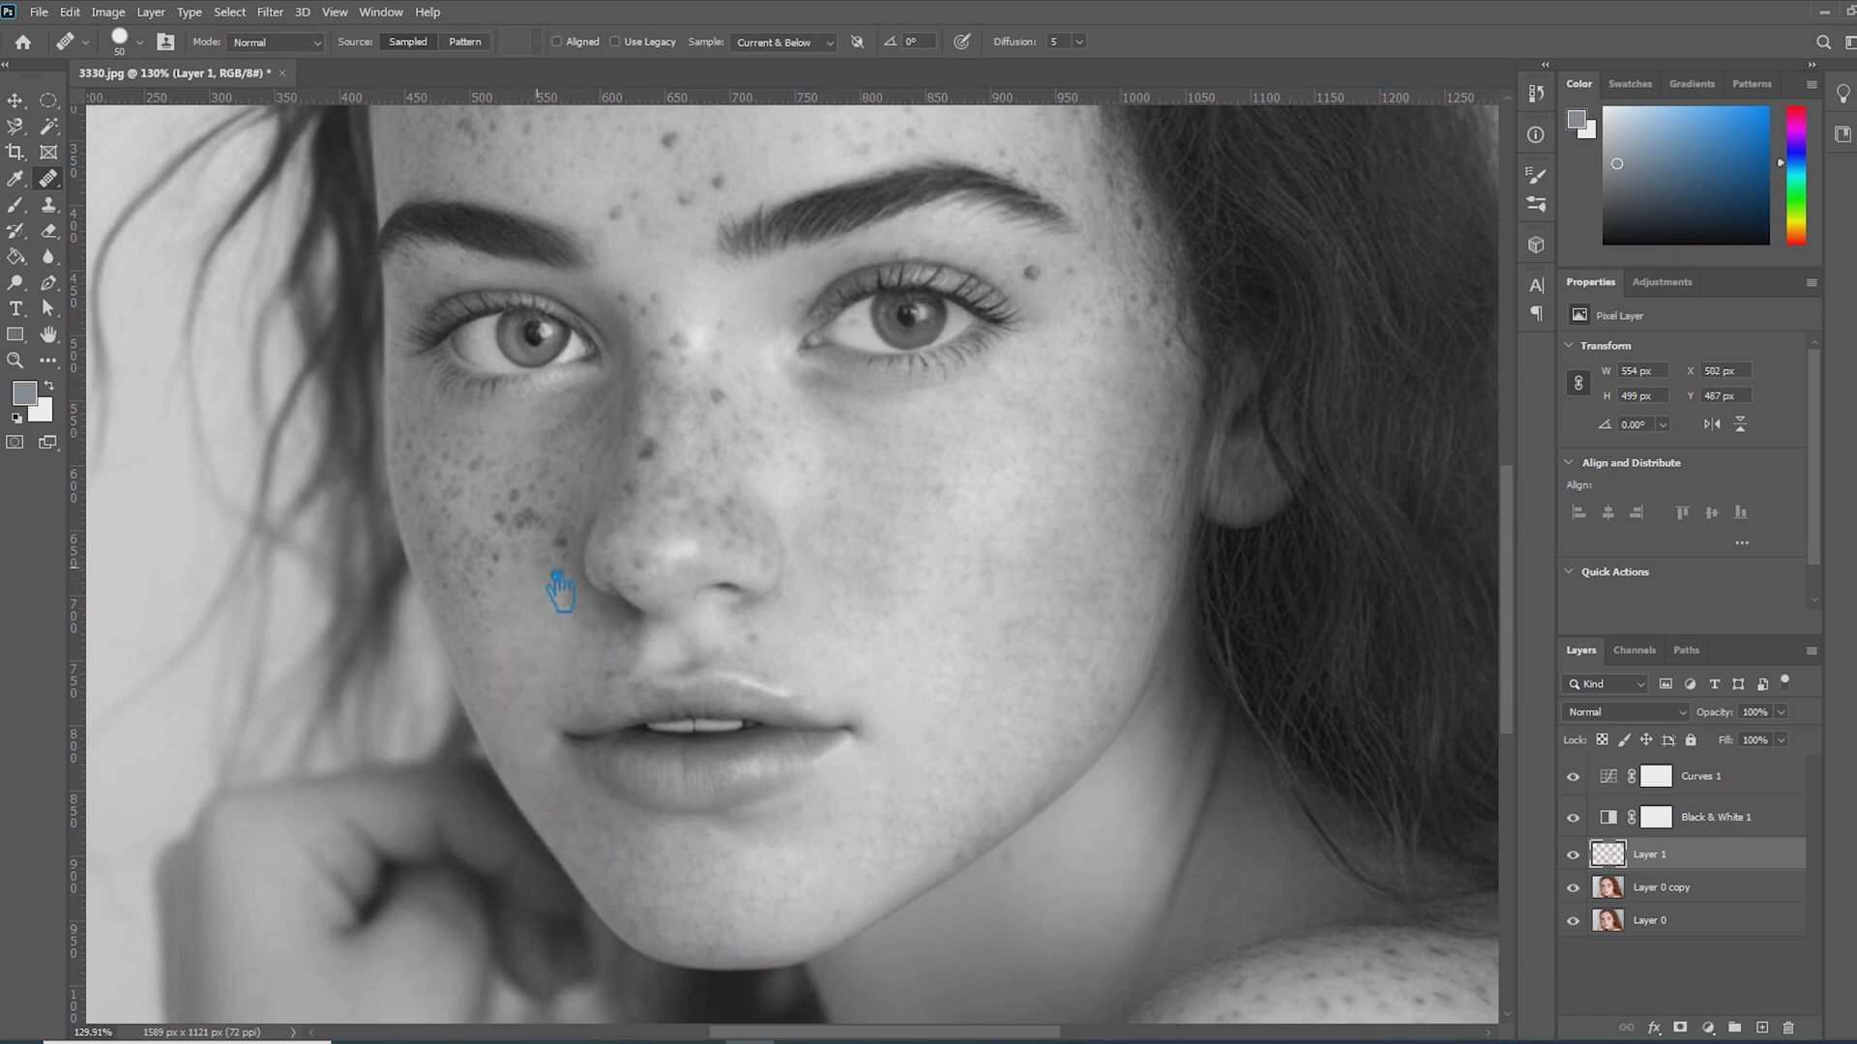
- Heal the freckles across the woman's right cheek below the eye
left_click(513, 515)
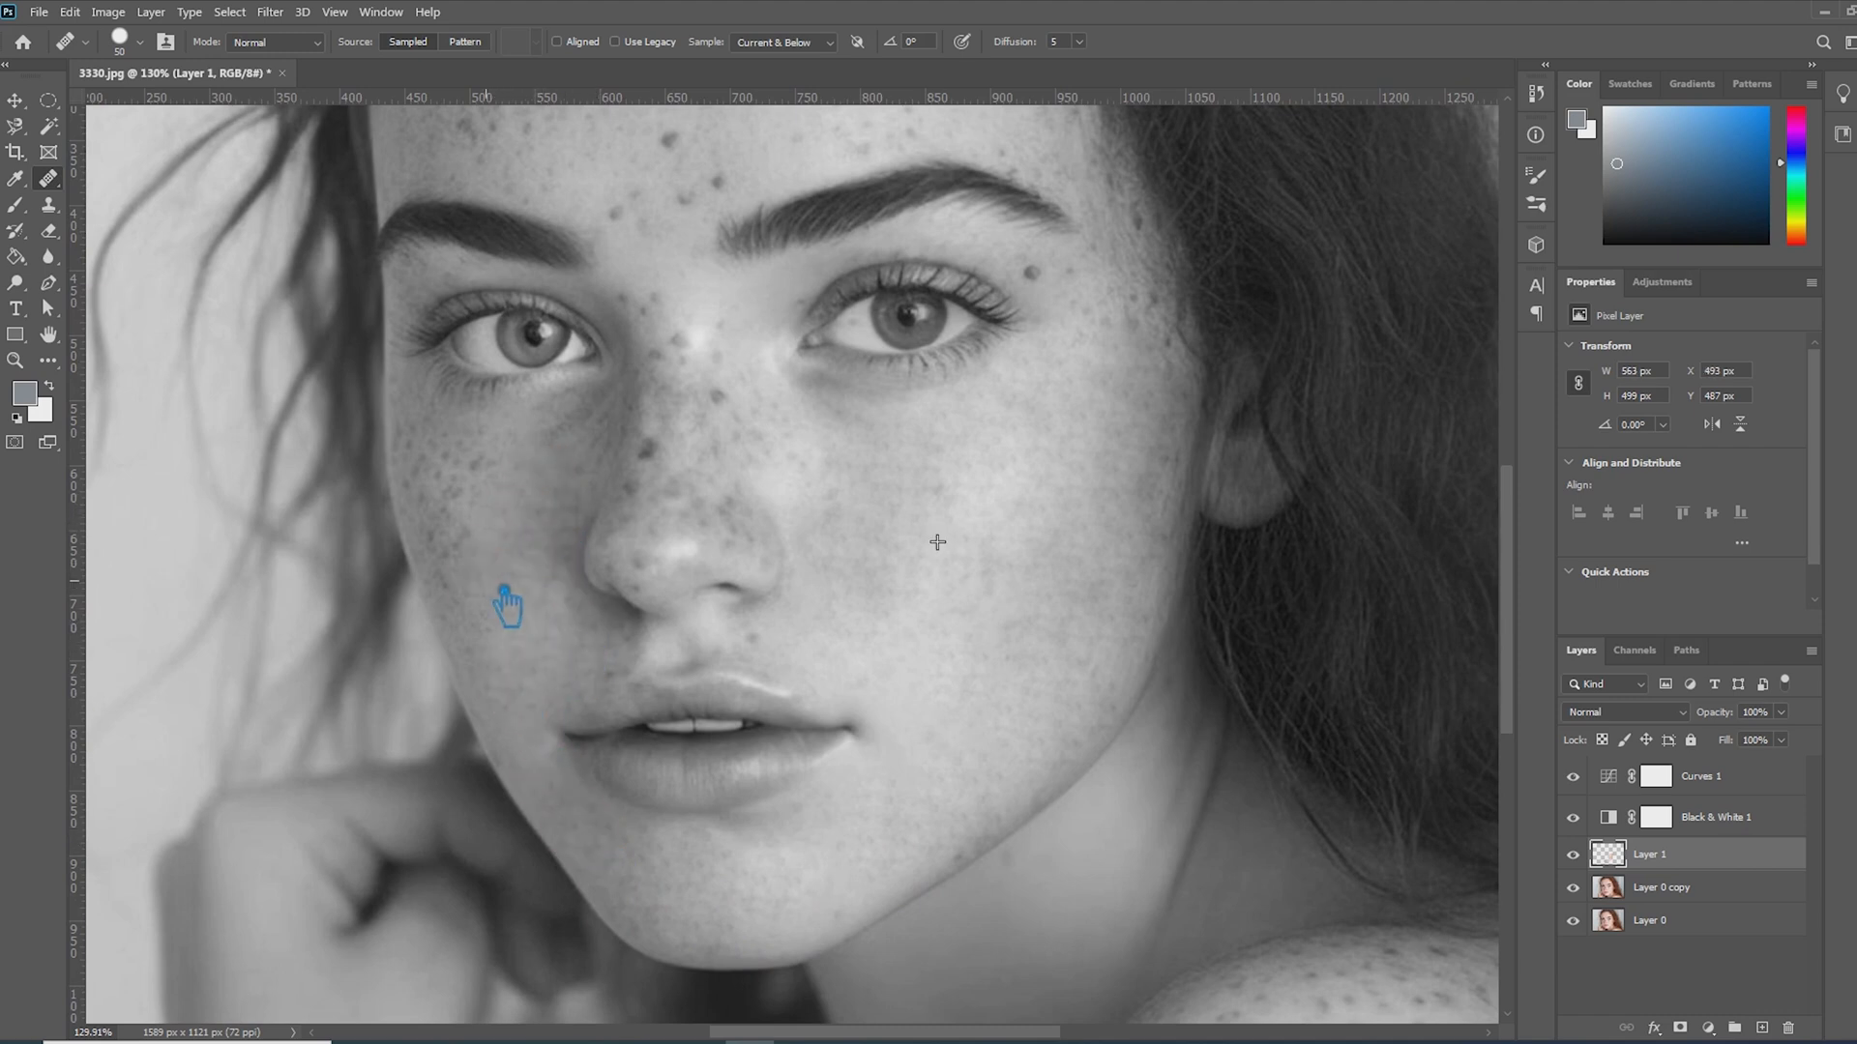
left_click(455, 579)
left_click(431, 481)
left_click(505, 499)
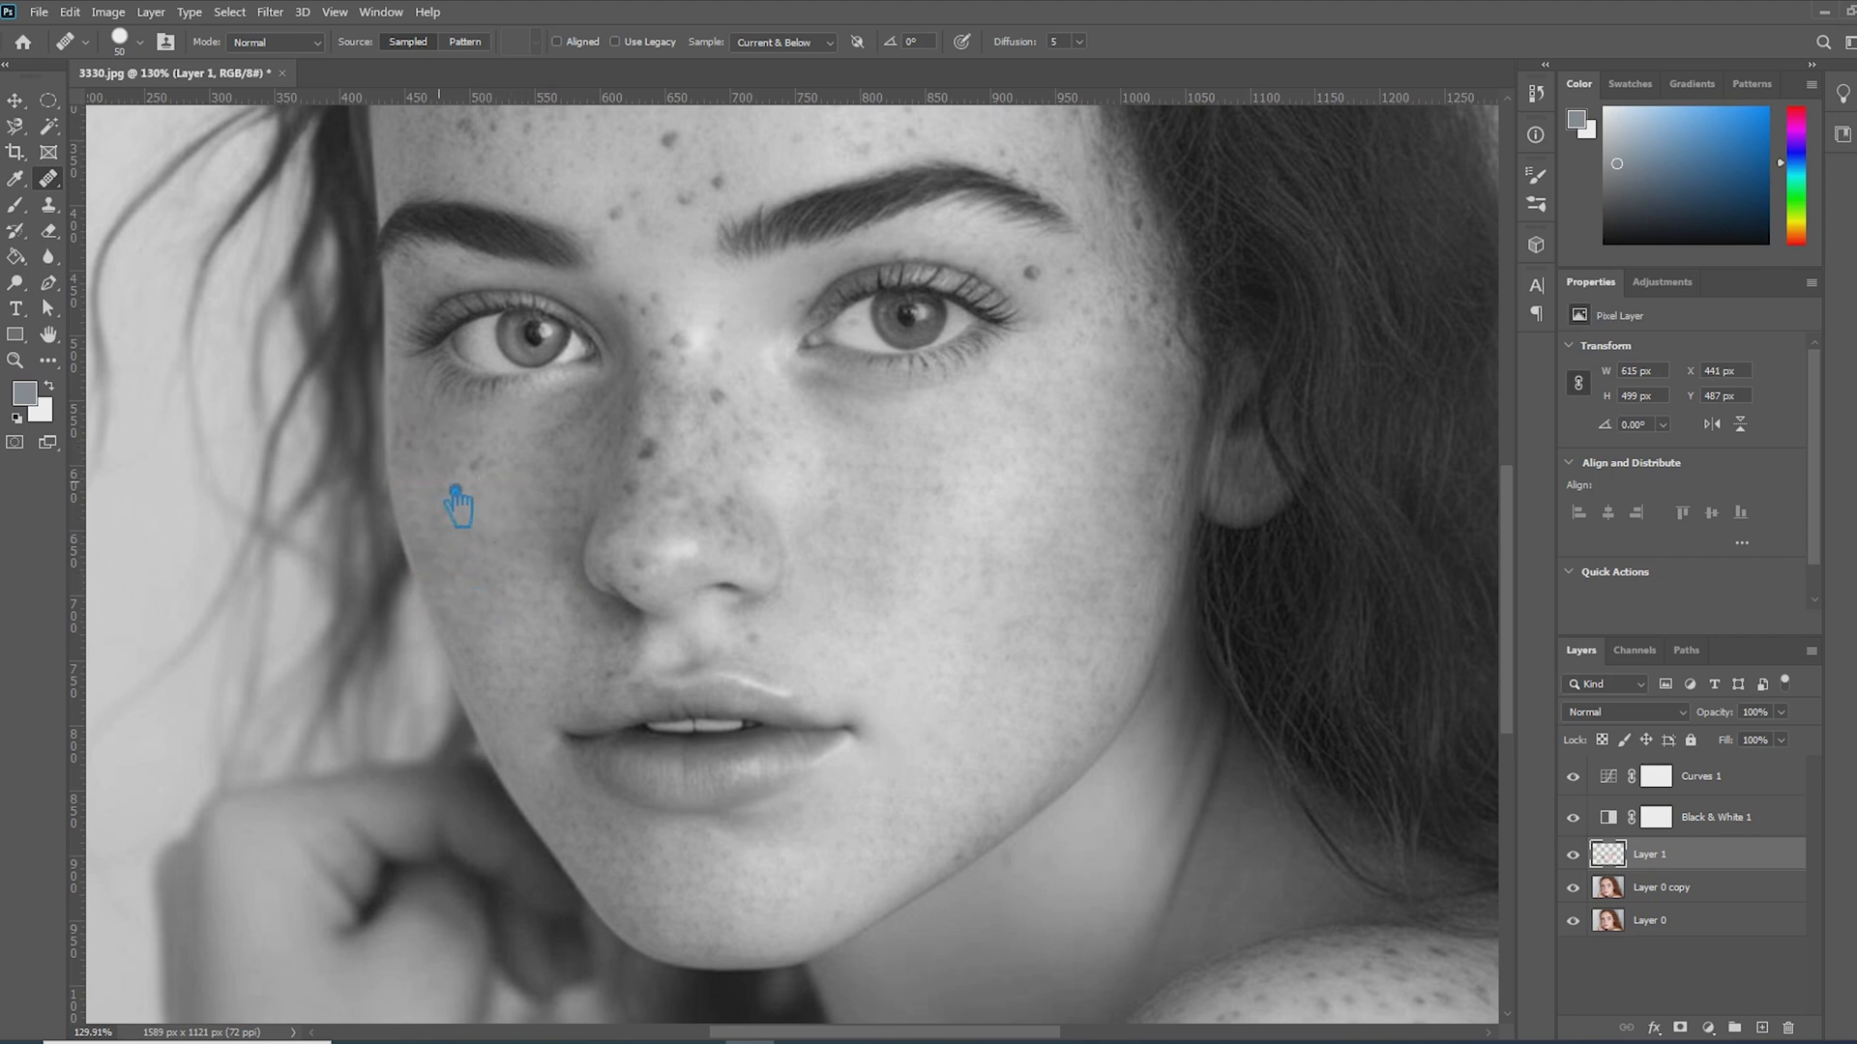
left_click(443, 442)
left_click(481, 463)
- Clean up the skin beside the nose and along the right cheek's outer edge, reducing the brush to 35 px
left_click(606, 468)
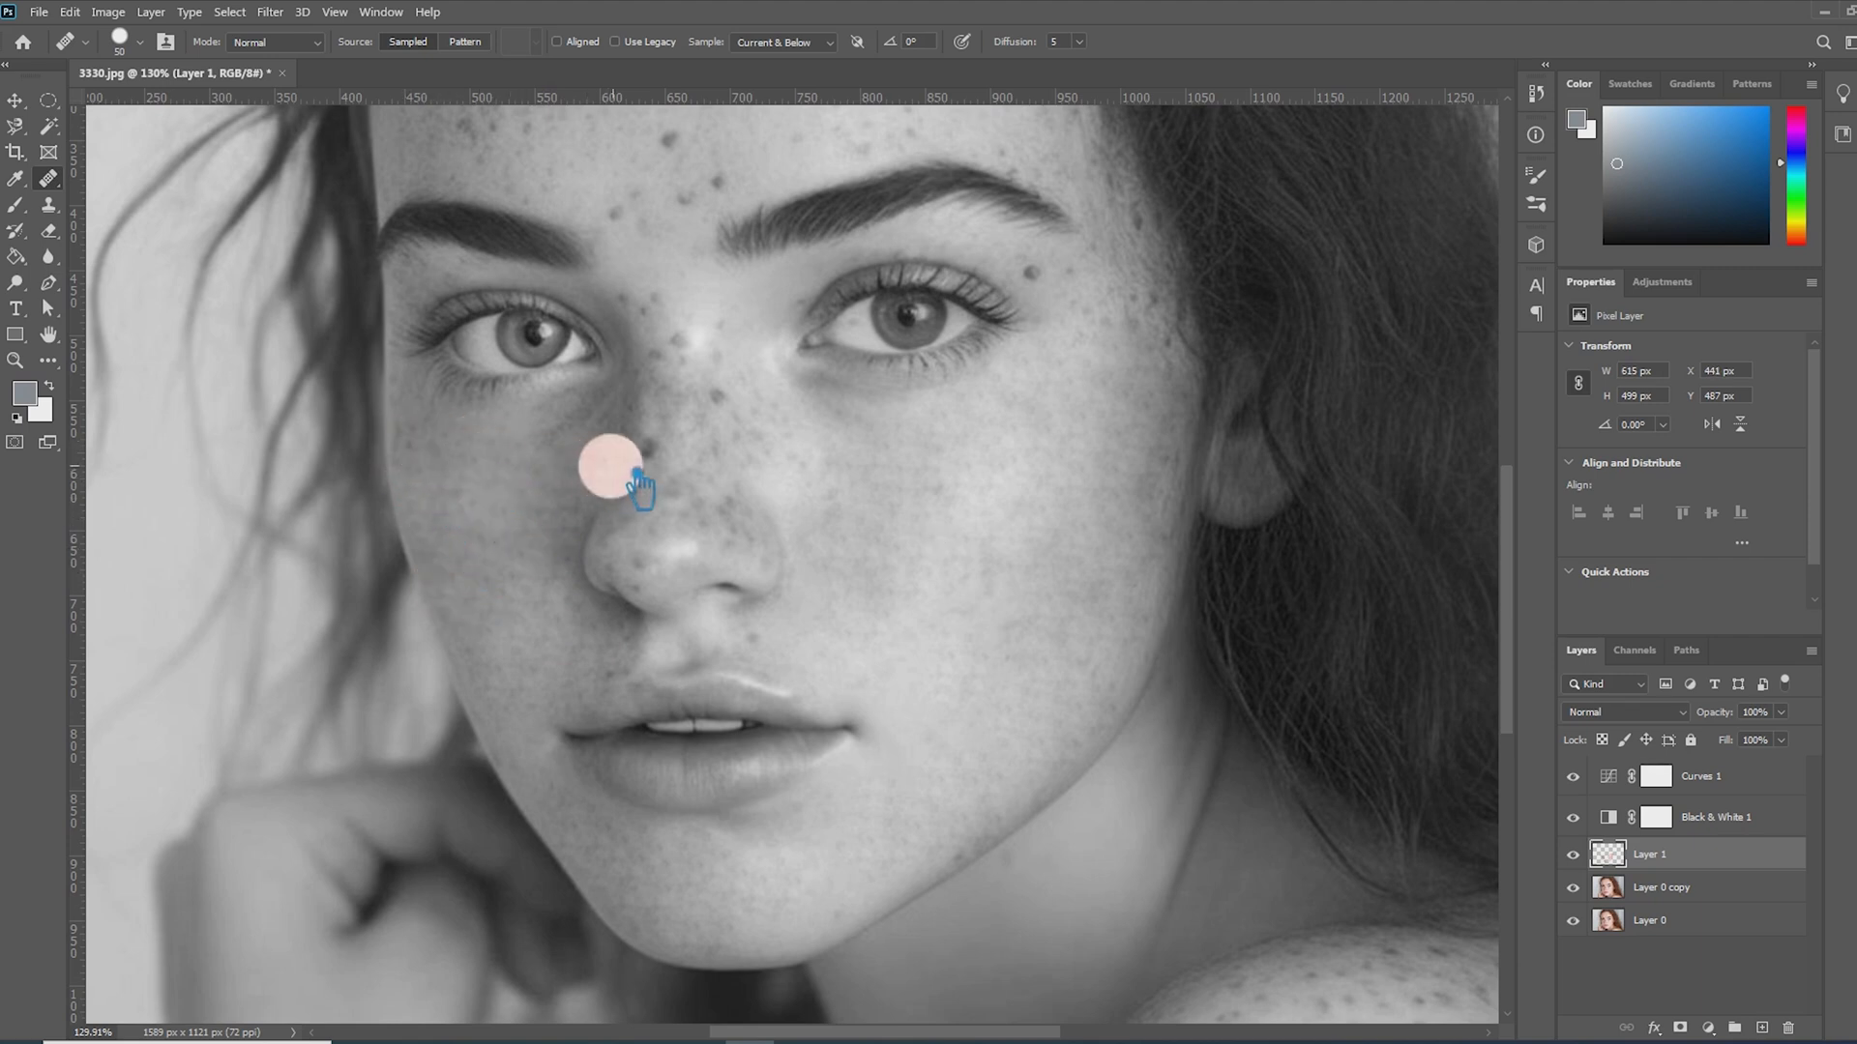
left_click(643, 455)
left_click(879, 497)
left_click(390, 439)
left_click(406, 435)
left_click(406, 449)
left_click(431, 436)
left_click(561, 527)
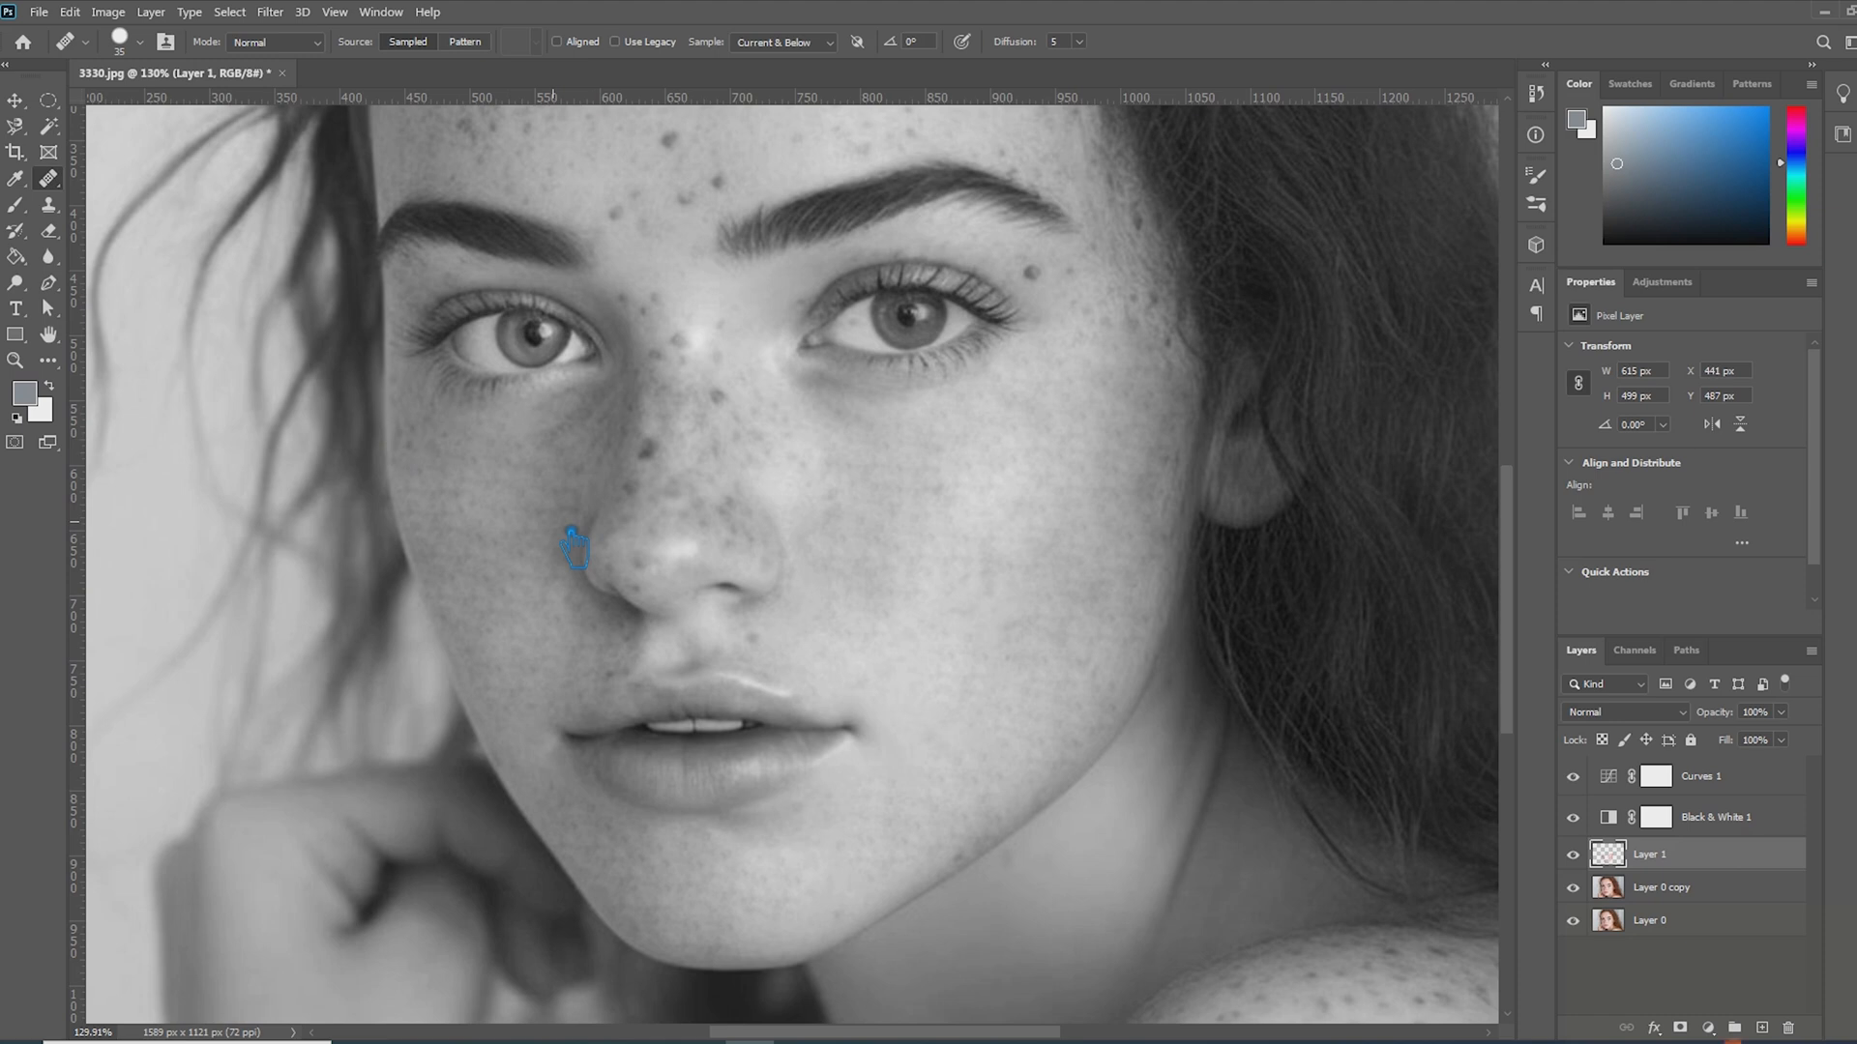
- Reduce the Healing Brush to 15 px and retouch the small spots at the right cheek's outer edge
scroll(416, 464, "up", 5)
left_click(426, 417)
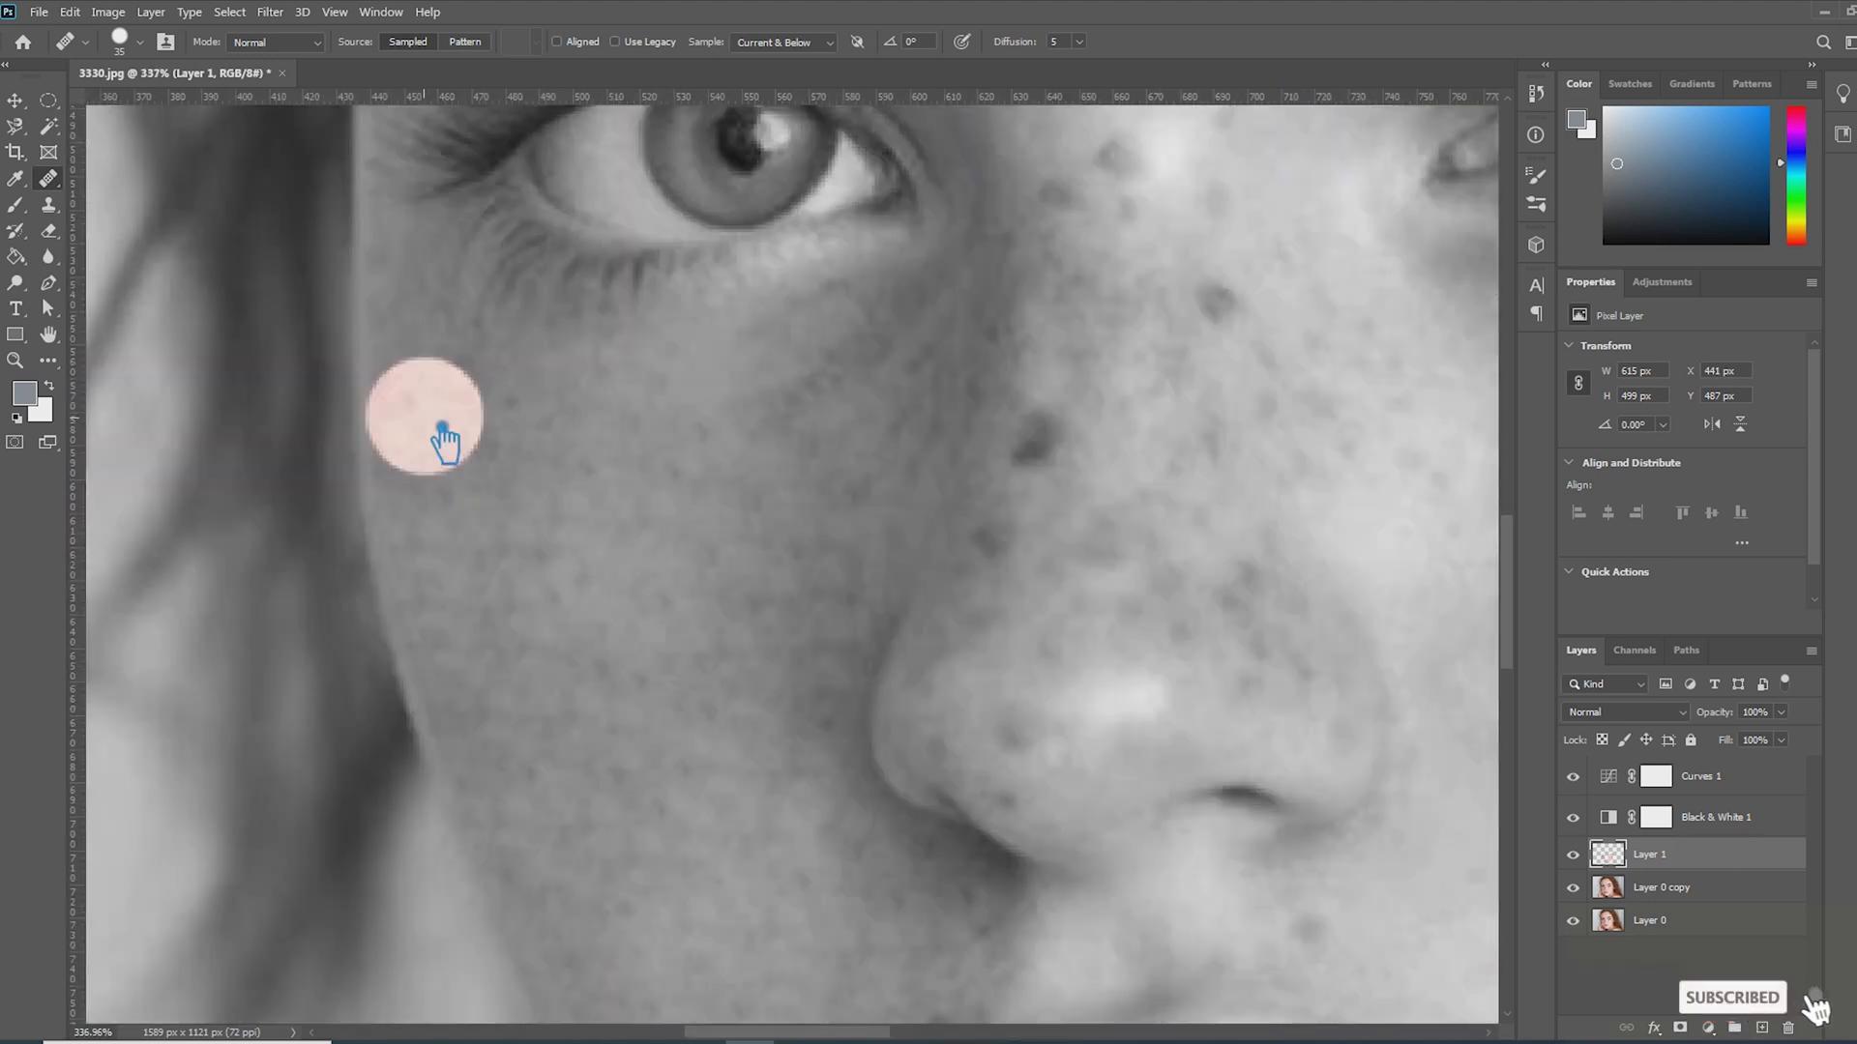
key("bracketleft")
key("bracketleft")
left_click(420, 430)
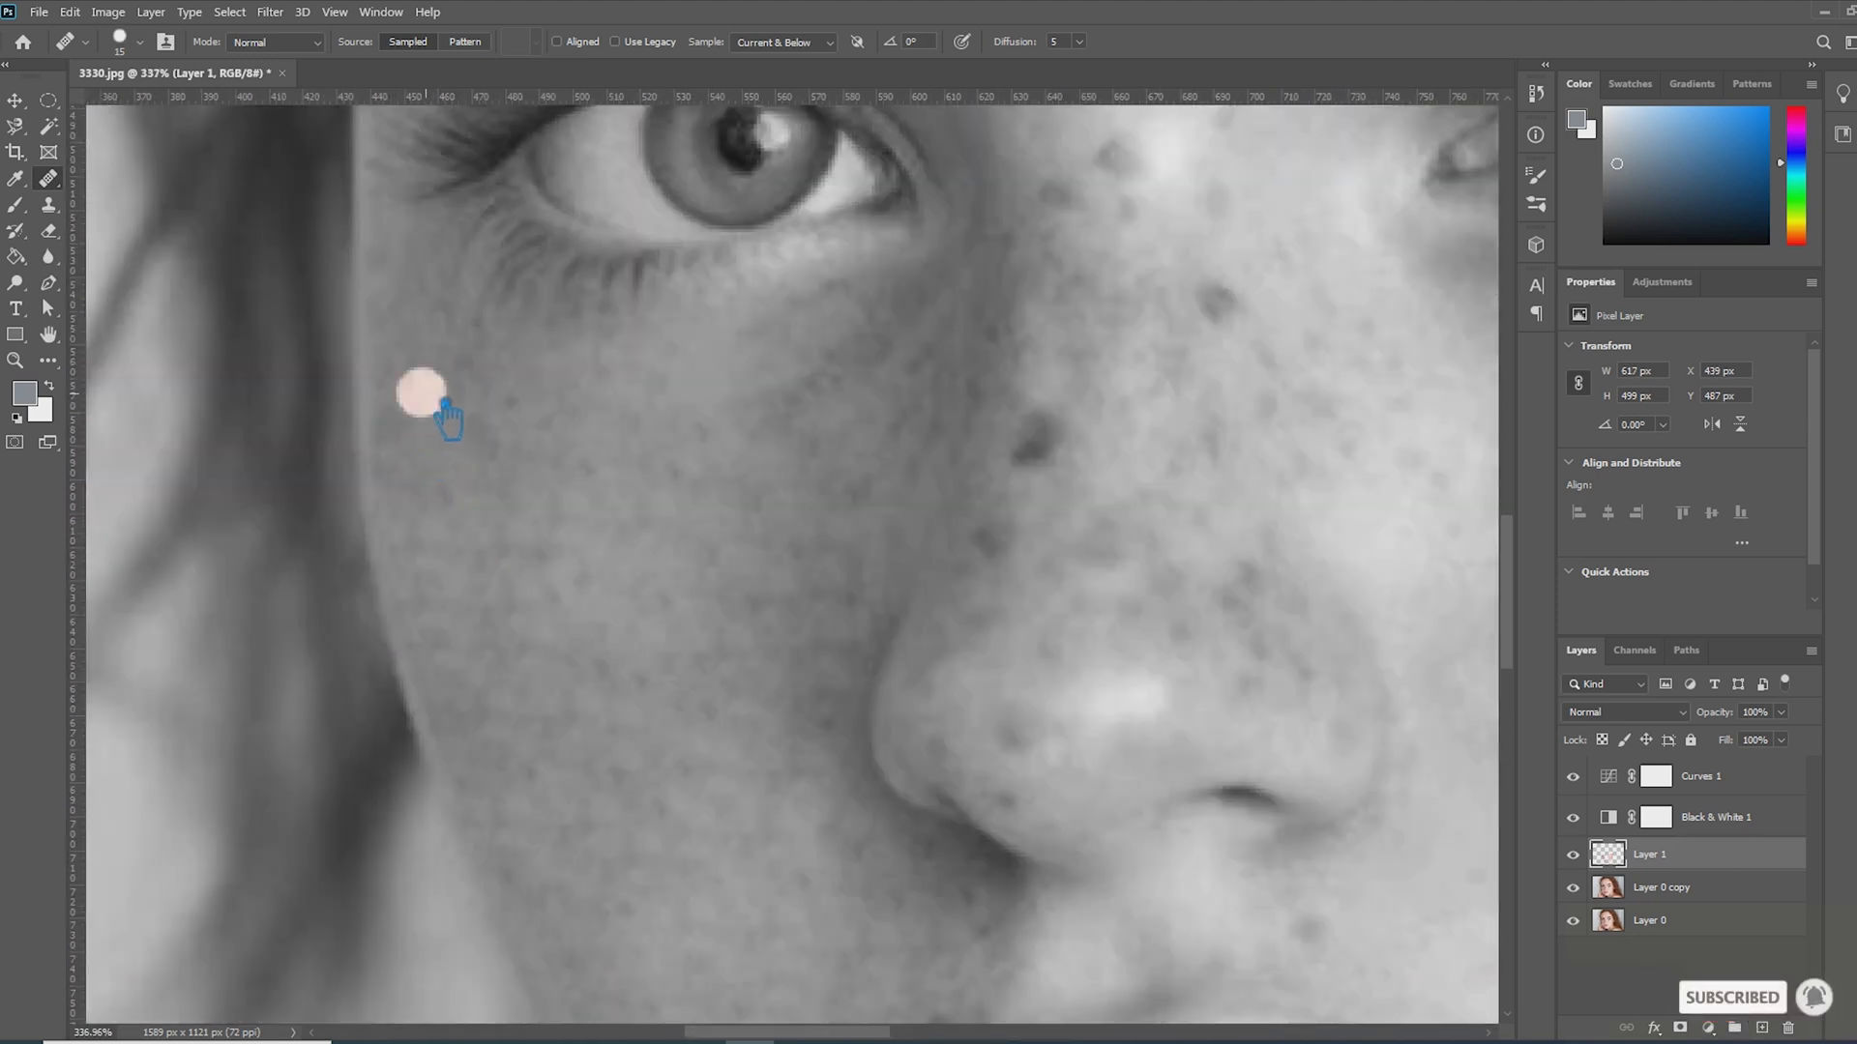
- Heal the dark mole and the smaller spot on the side of the nose, using a 20 px brush
left_click(694, 530)
left_click(999, 462)
left_click(1036, 441)
key("bracketright")
left_click(1040, 447)
left_click(1036, 431)
left_click(1016, 415)
left_click(1008, 530)
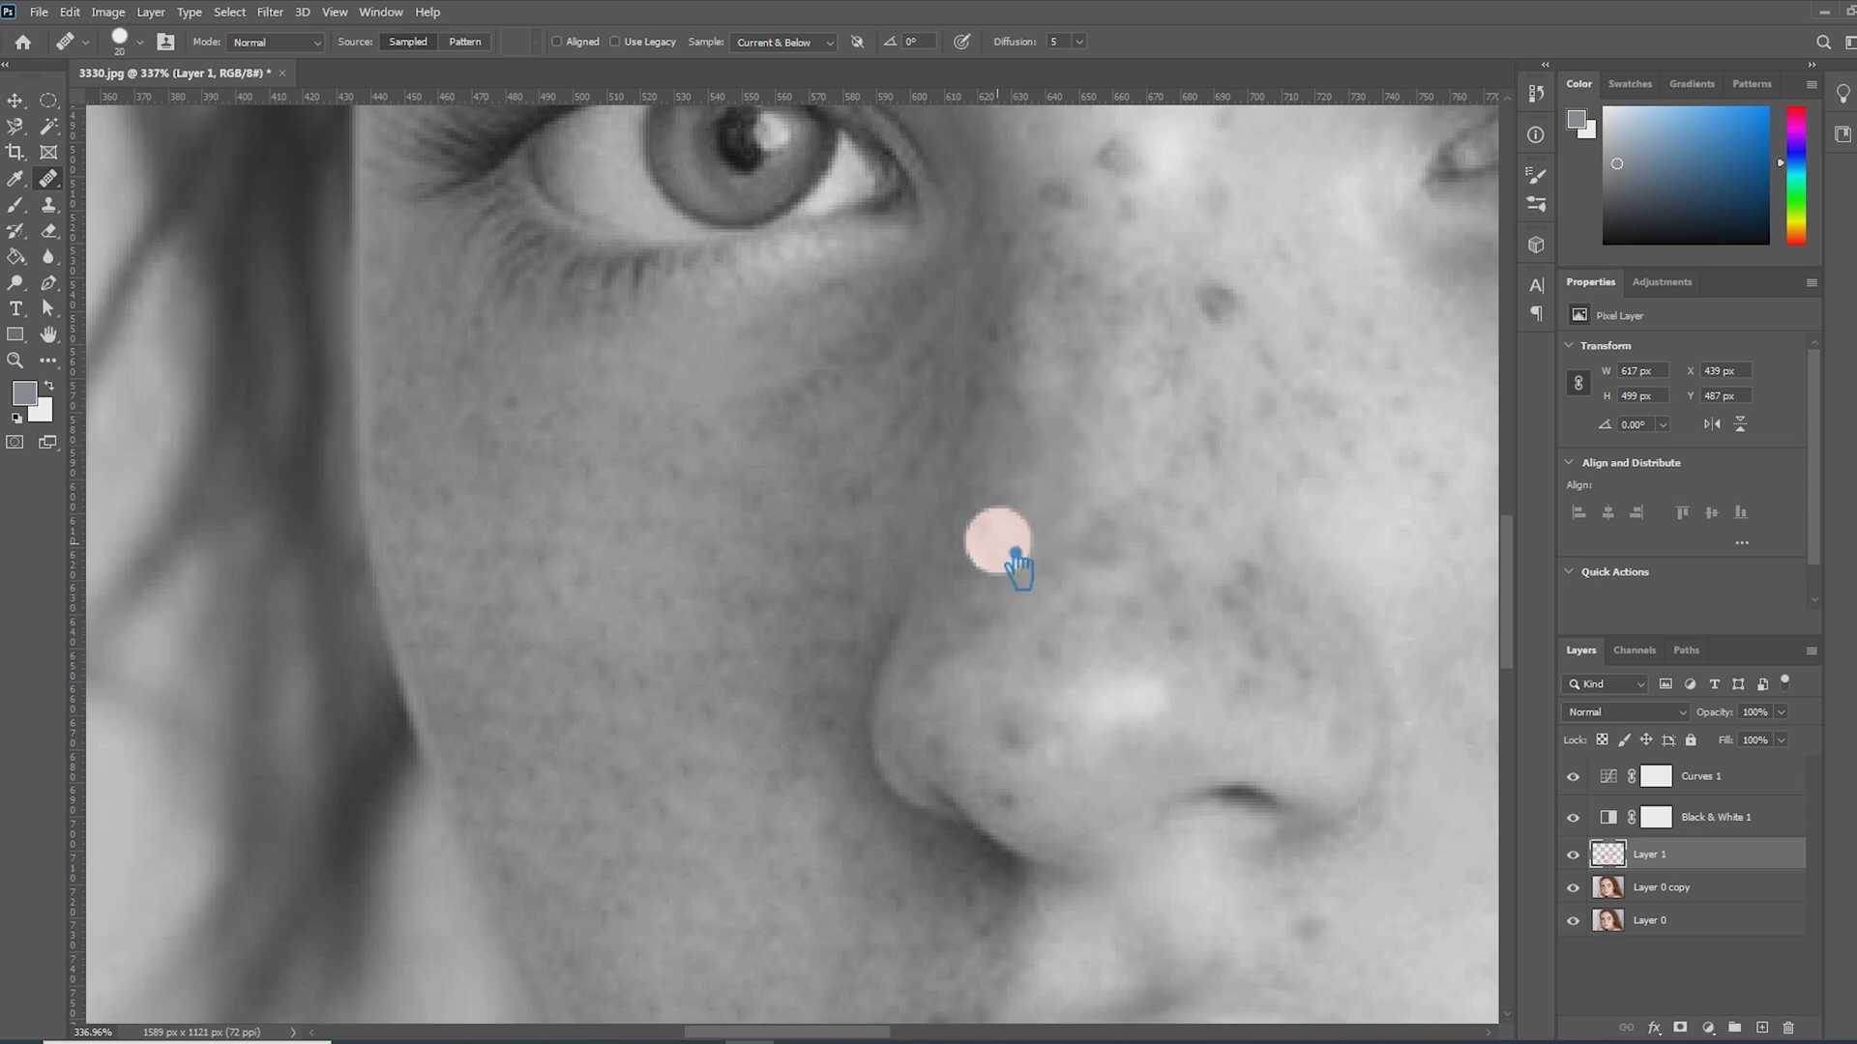
- Heal the freckles on the nostril, the nose tip and the bridge of the nose
left_click(1017, 738)
left_click(1016, 801)
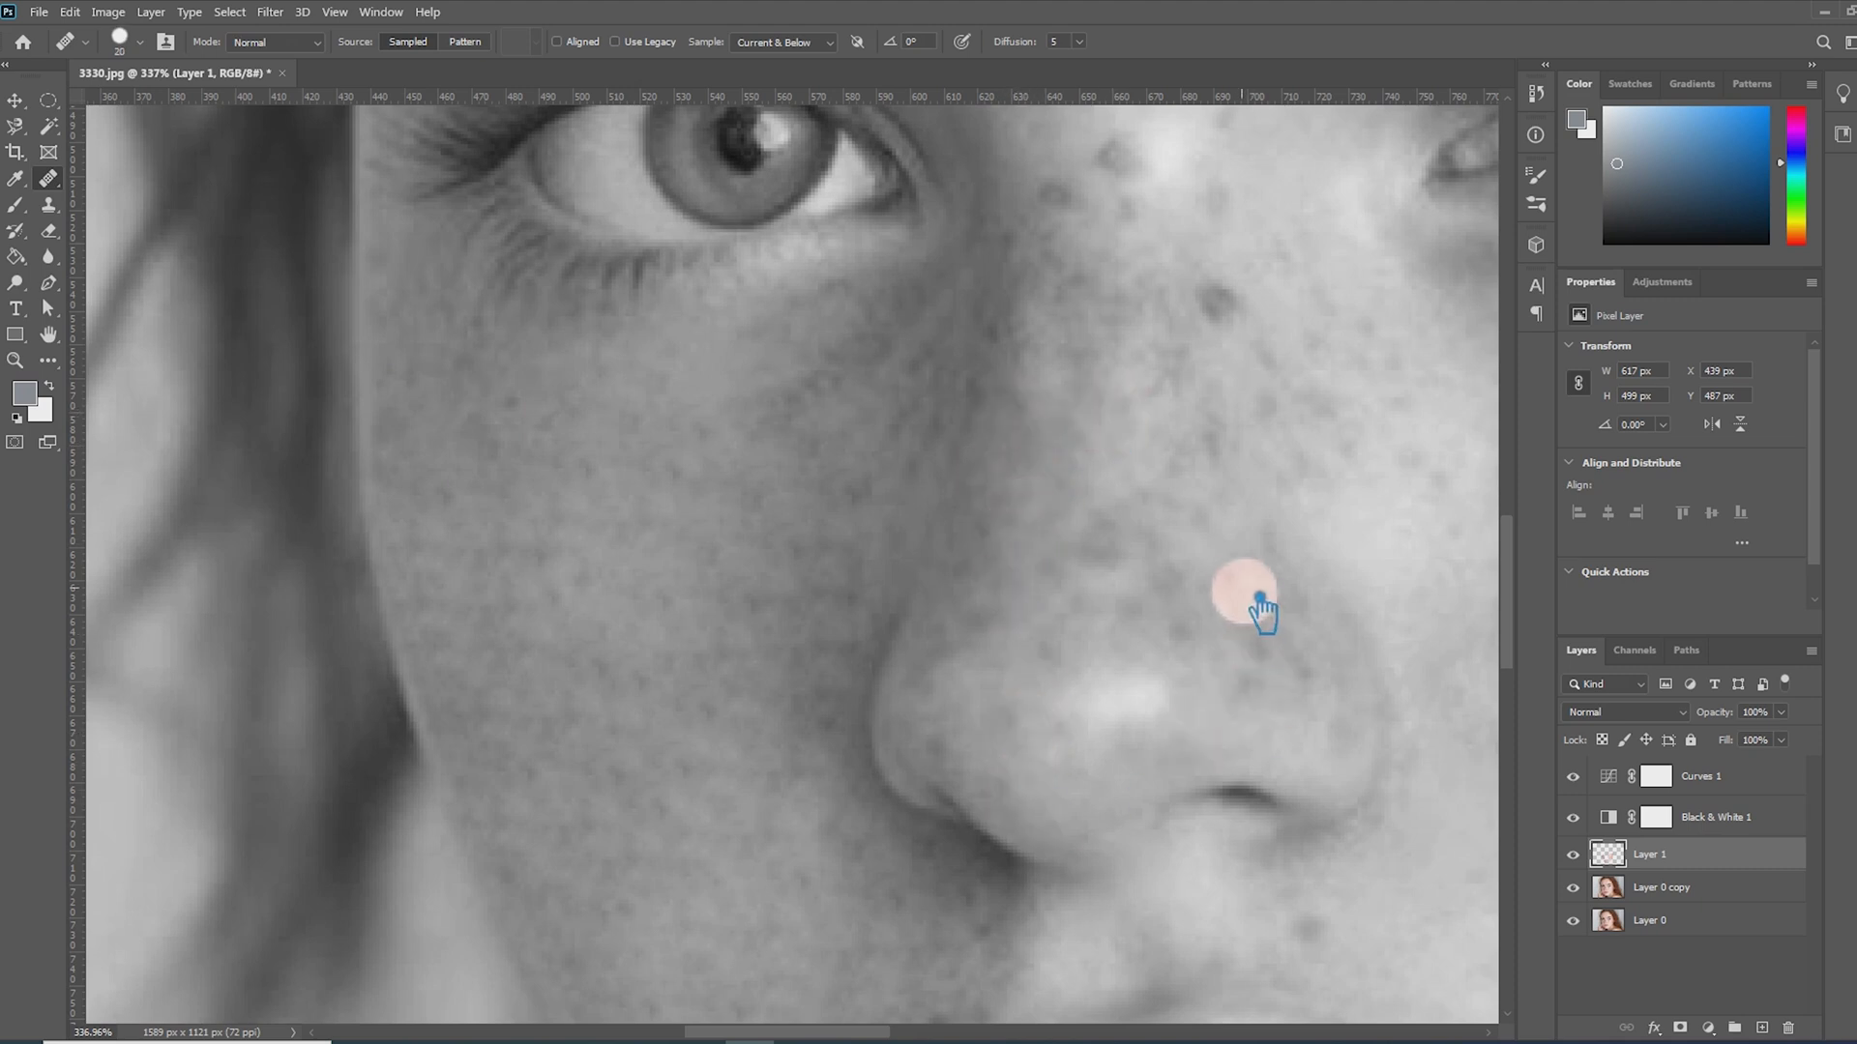
left_click(1281, 653)
left_click(1207, 290)
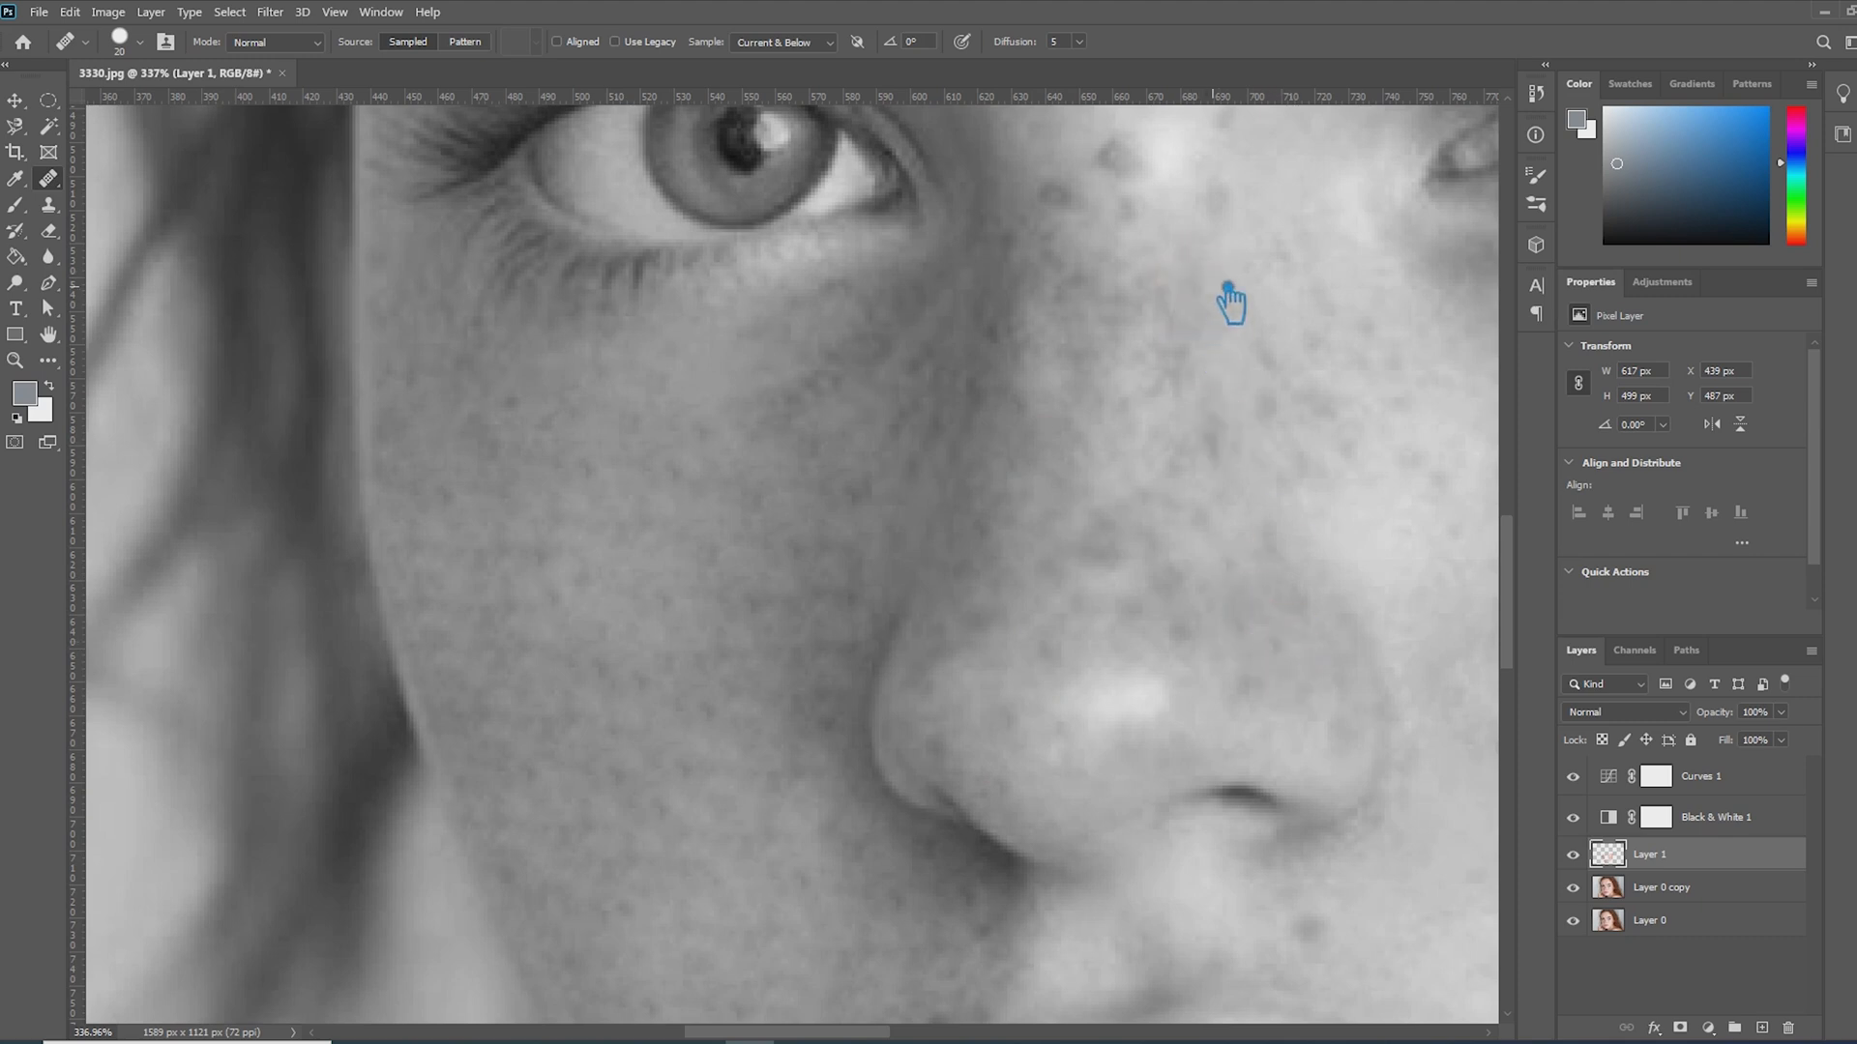
left_click(1128, 205)
left_click(1169, 390)
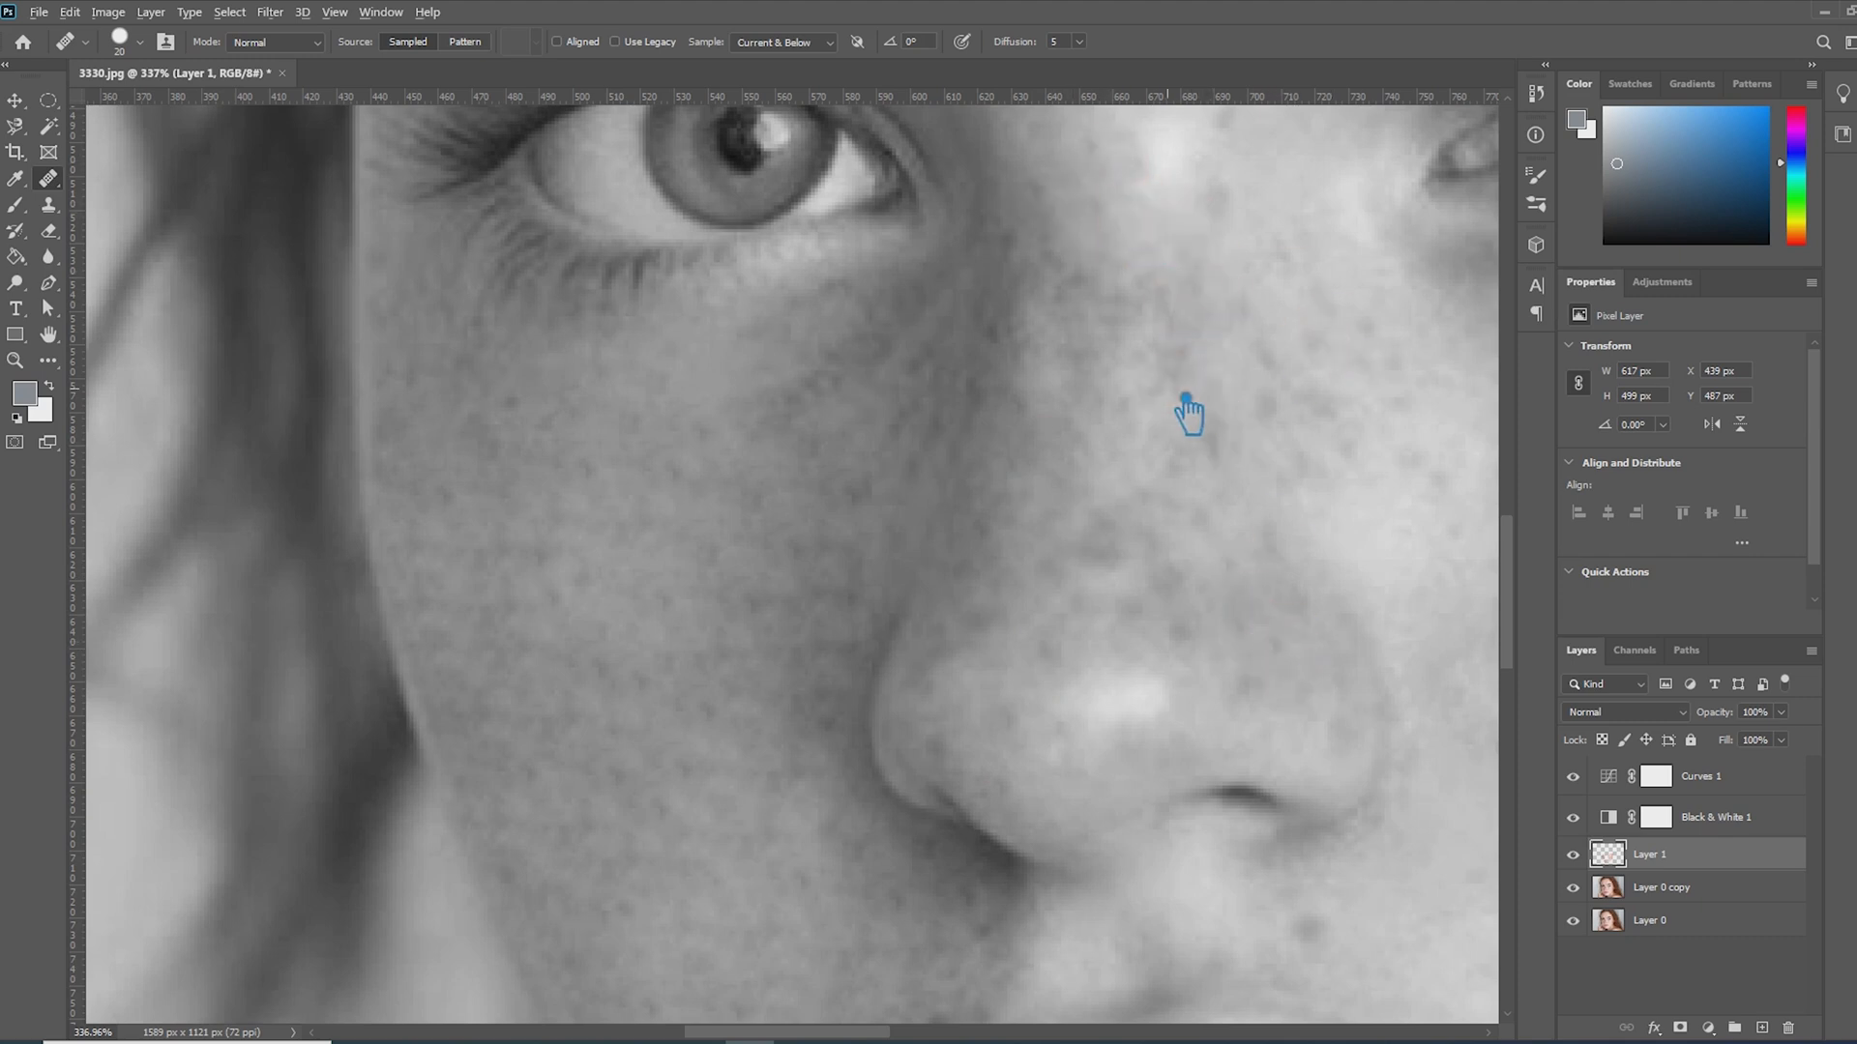
- Enlarge the Healing Brush to 35 px and heal the freckles on the centre and right side of the forehead
scroll(1186, 398, "down", 14)
scroll(1373, 408, "up", 5)
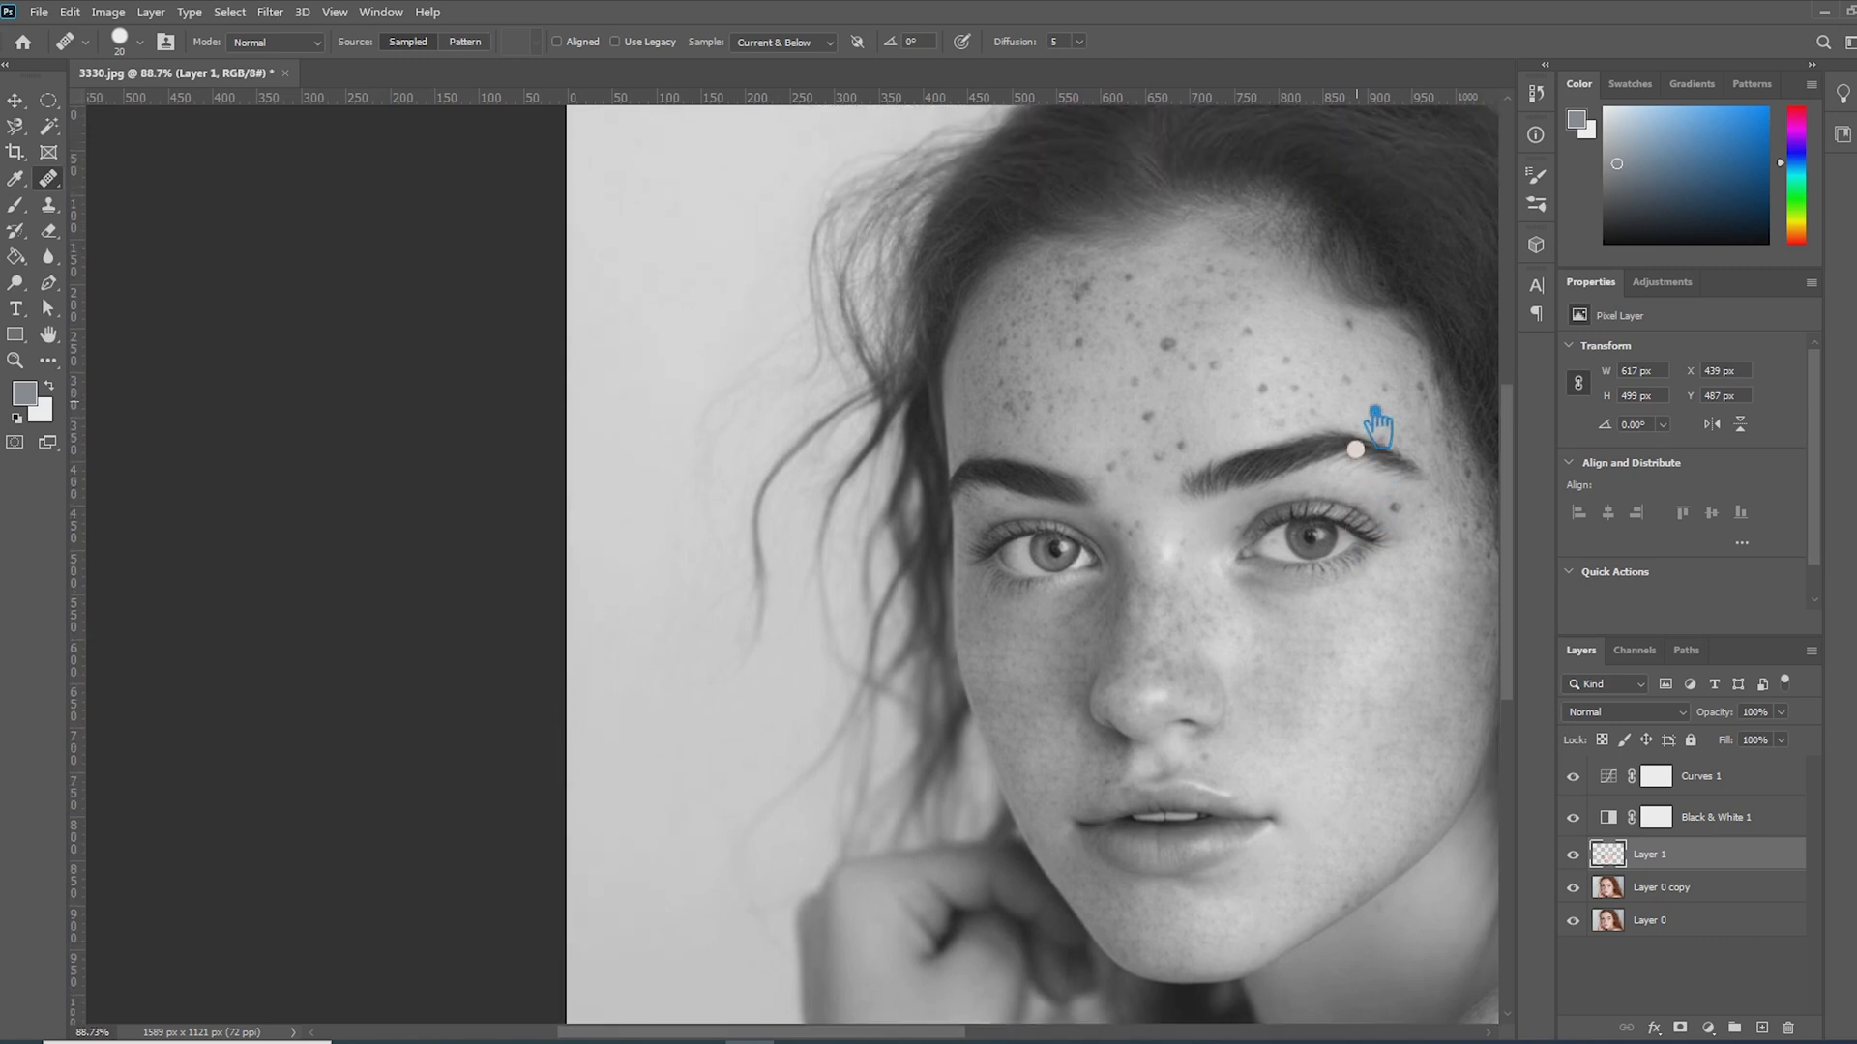
left_click(1189, 445)
left_click(1132, 440)
key("bracketright")
left_click(1162, 348)
left_click(1119, 281)
left_click(1076, 352)
left_click(999, 415)
left_click(1023, 397)
left_click(999, 348)
- Heal the freckles above the left eyebrow and the remaining ones near the forehead's hairline
left_click(1301, 360)
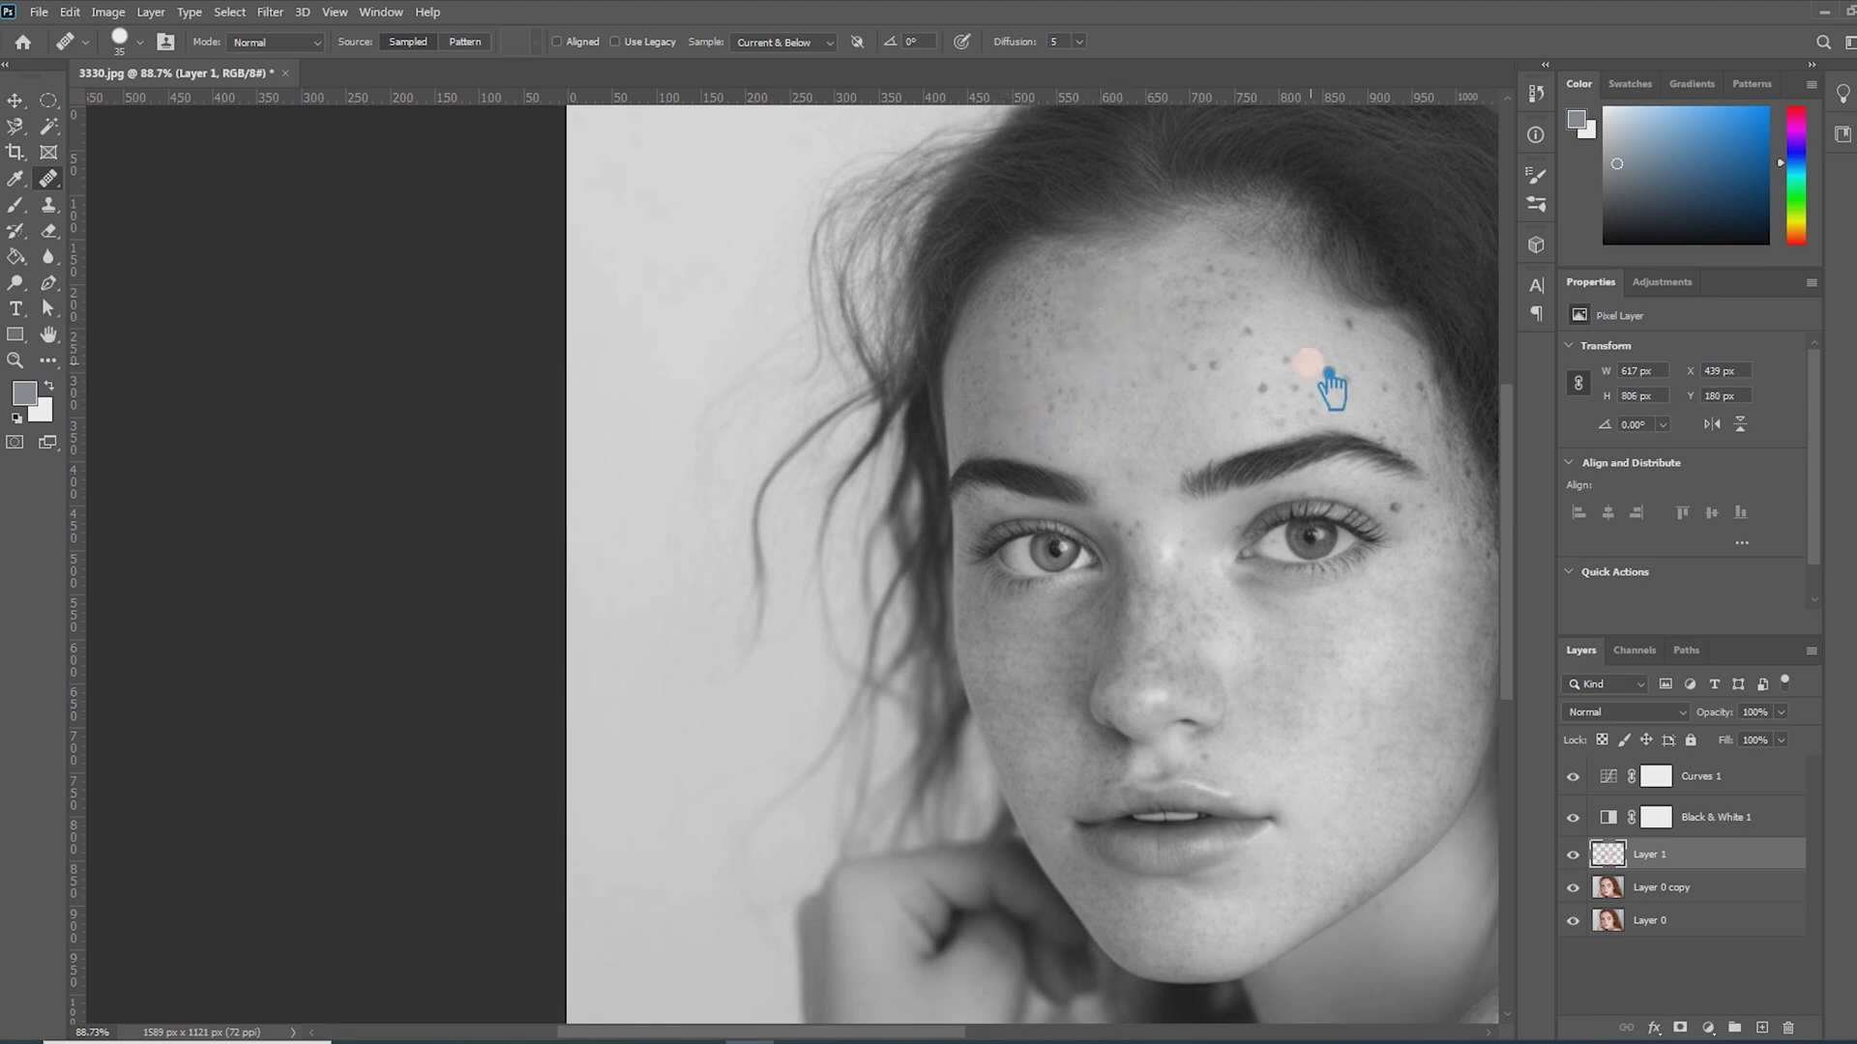
left_click(1175, 374)
left_click(1255, 358)
left_click(1275, 416)
left_click(1167, 383)
left_click(1178, 289)
left_click(1024, 315)
left_click(1061, 328)
left_click(1012, 301)
left_click(1054, 328)
- Heal the freckles above the outer end of the left eyebrow and down the left temple
left_click(1349, 341)
left_click(1373, 391)
left_click(1414, 388)
left_click(1390, 425)
left_click(1460, 433)
left_click(1467, 473)
left_click(1462, 507)
- Heal the spots beside the left eye's outer corner and touch up the upper lip area and lower left cheek
left_click(1395, 506)
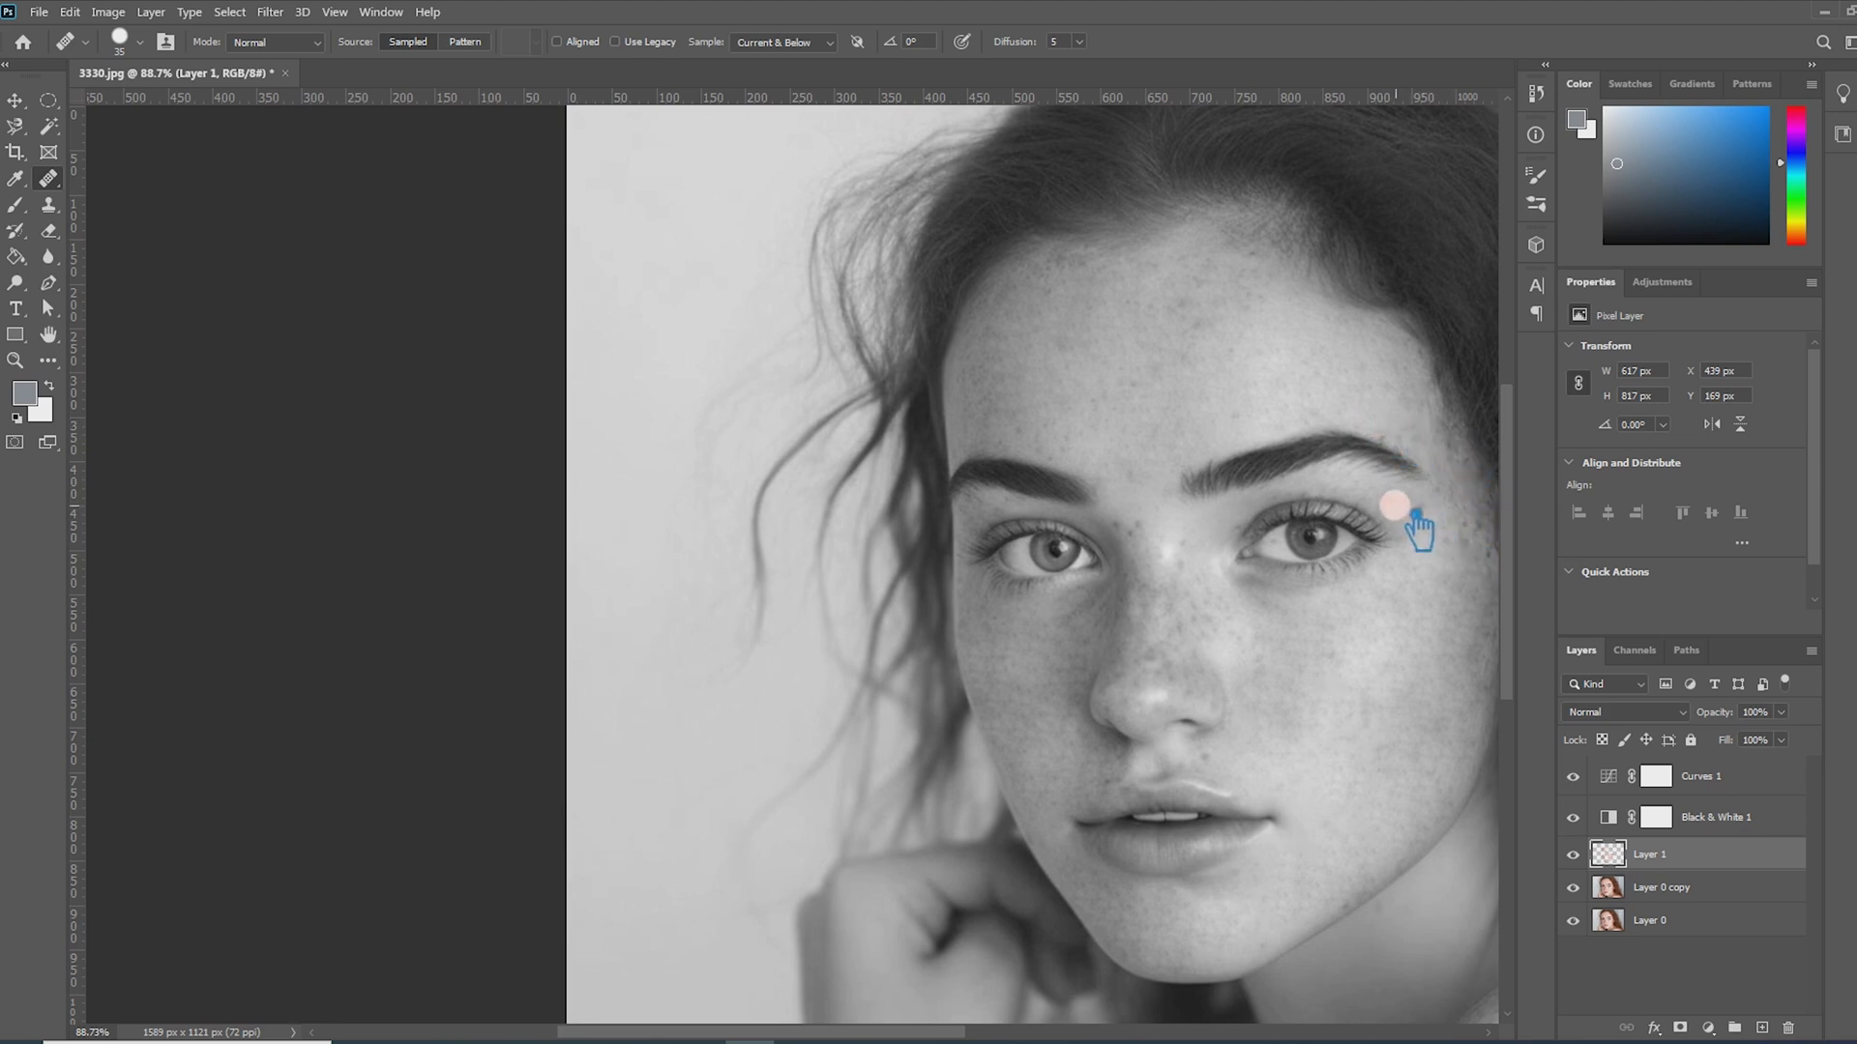
left_click(1421, 505)
left_click(1451, 551)
left_click(1216, 757)
left_click(1349, 771)
- Delete the Black & White 1 and Curves 1 adjustment layers together
left_click(1741, 821)
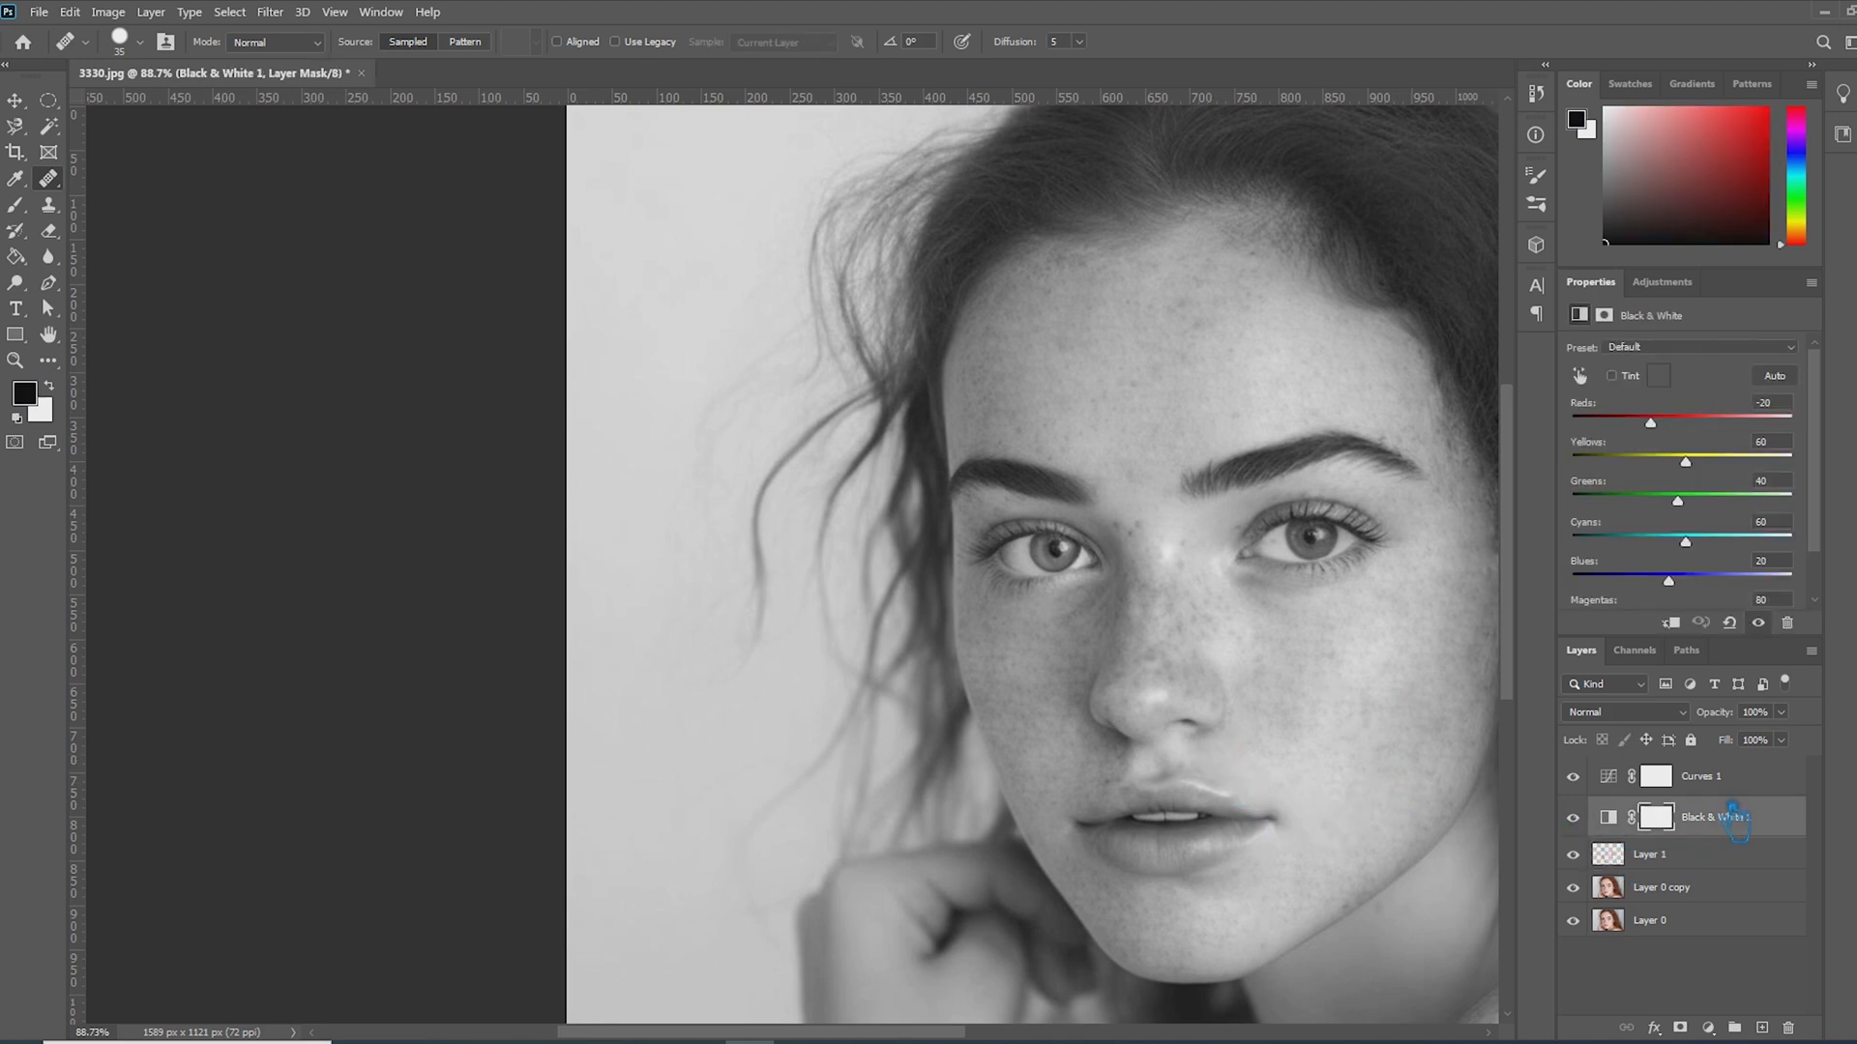
left_click(1731, 791, "shift")
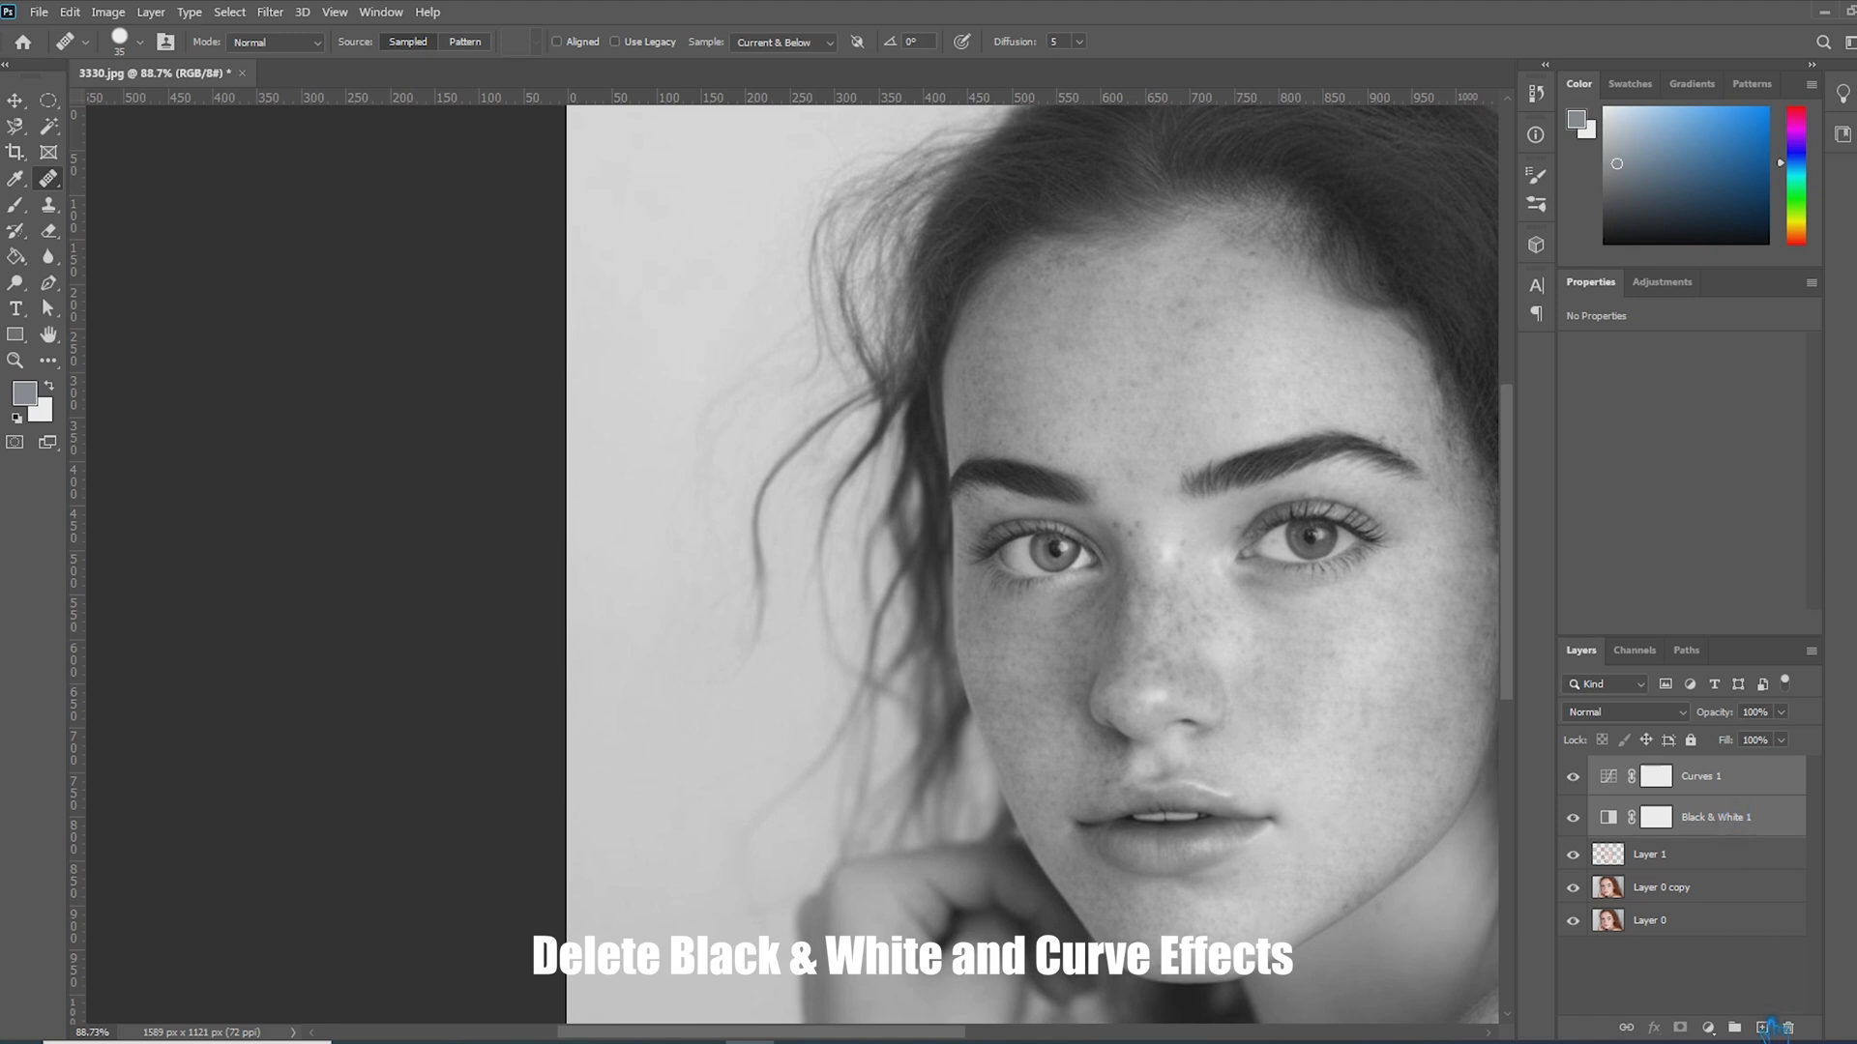
left_click(1788, 1028)
left_click(866, 395)
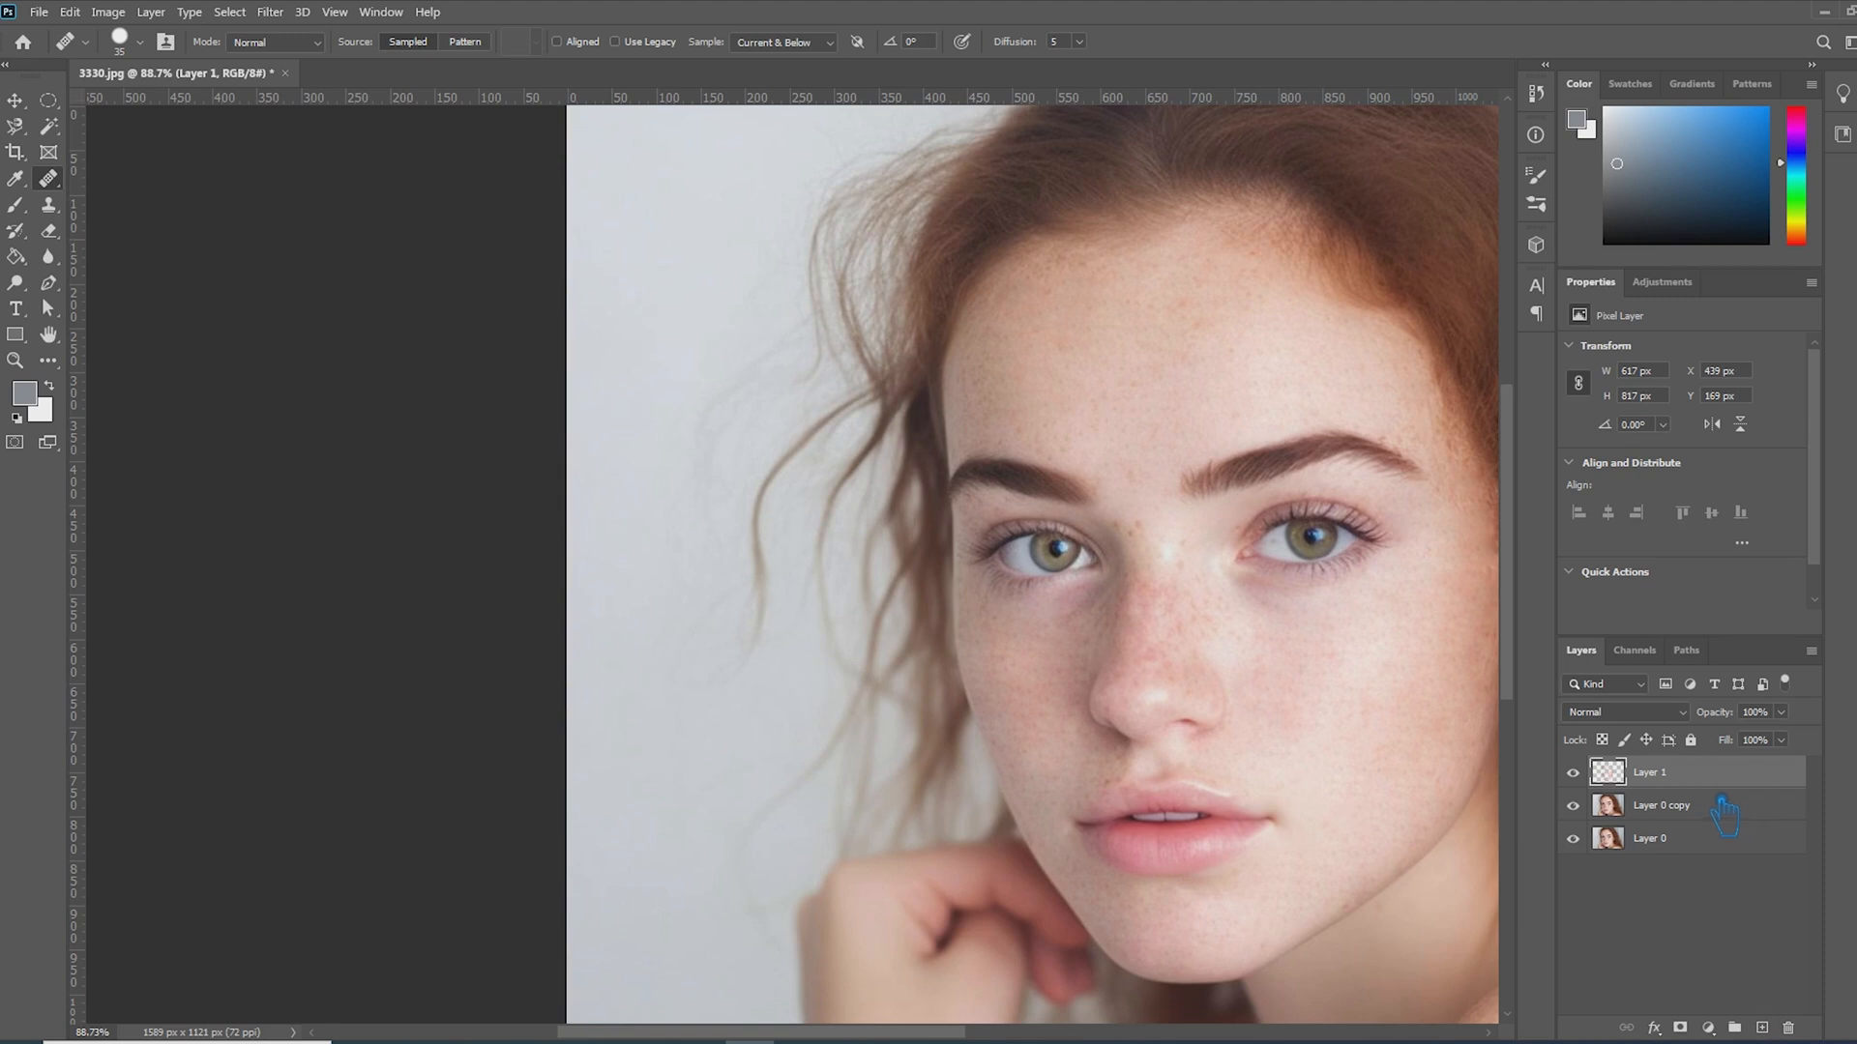
- Stamp all visible layers into a new top layer and convert that layer to a Smart Object
key("ctrl+alt+shift+e")
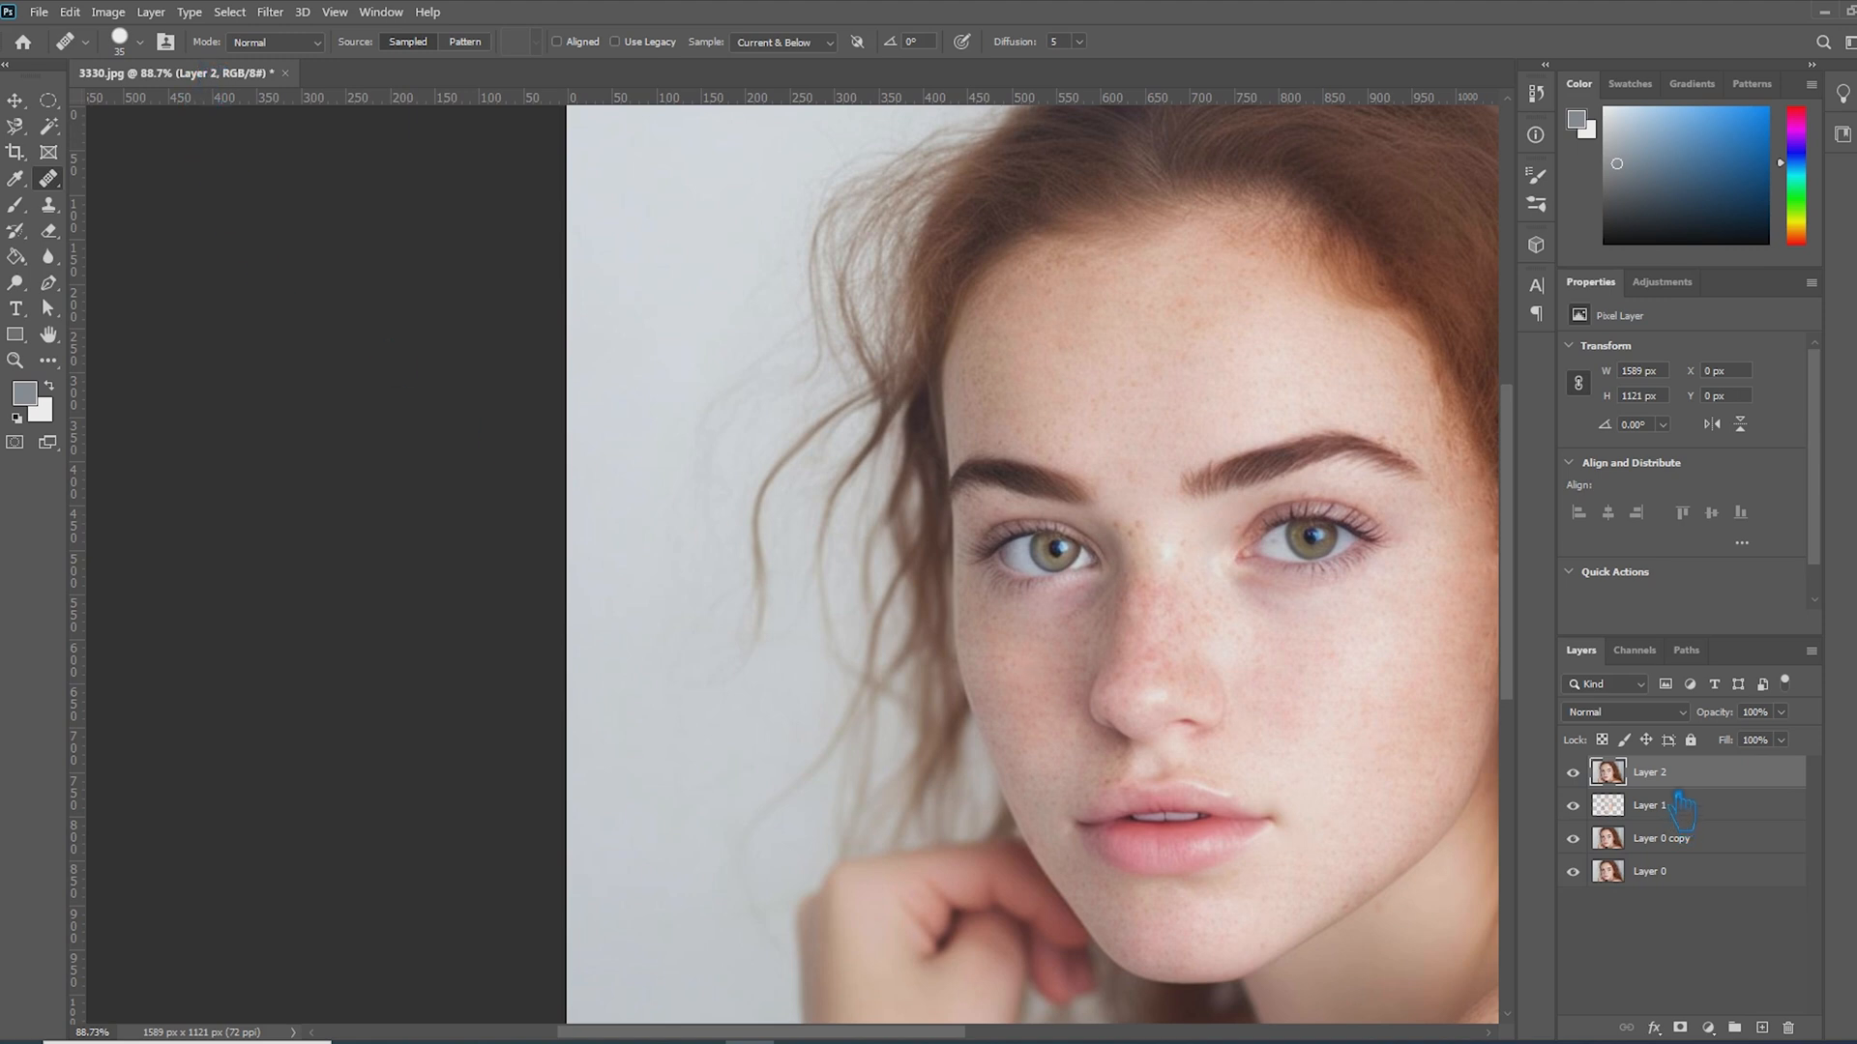
left_click(270, 12)
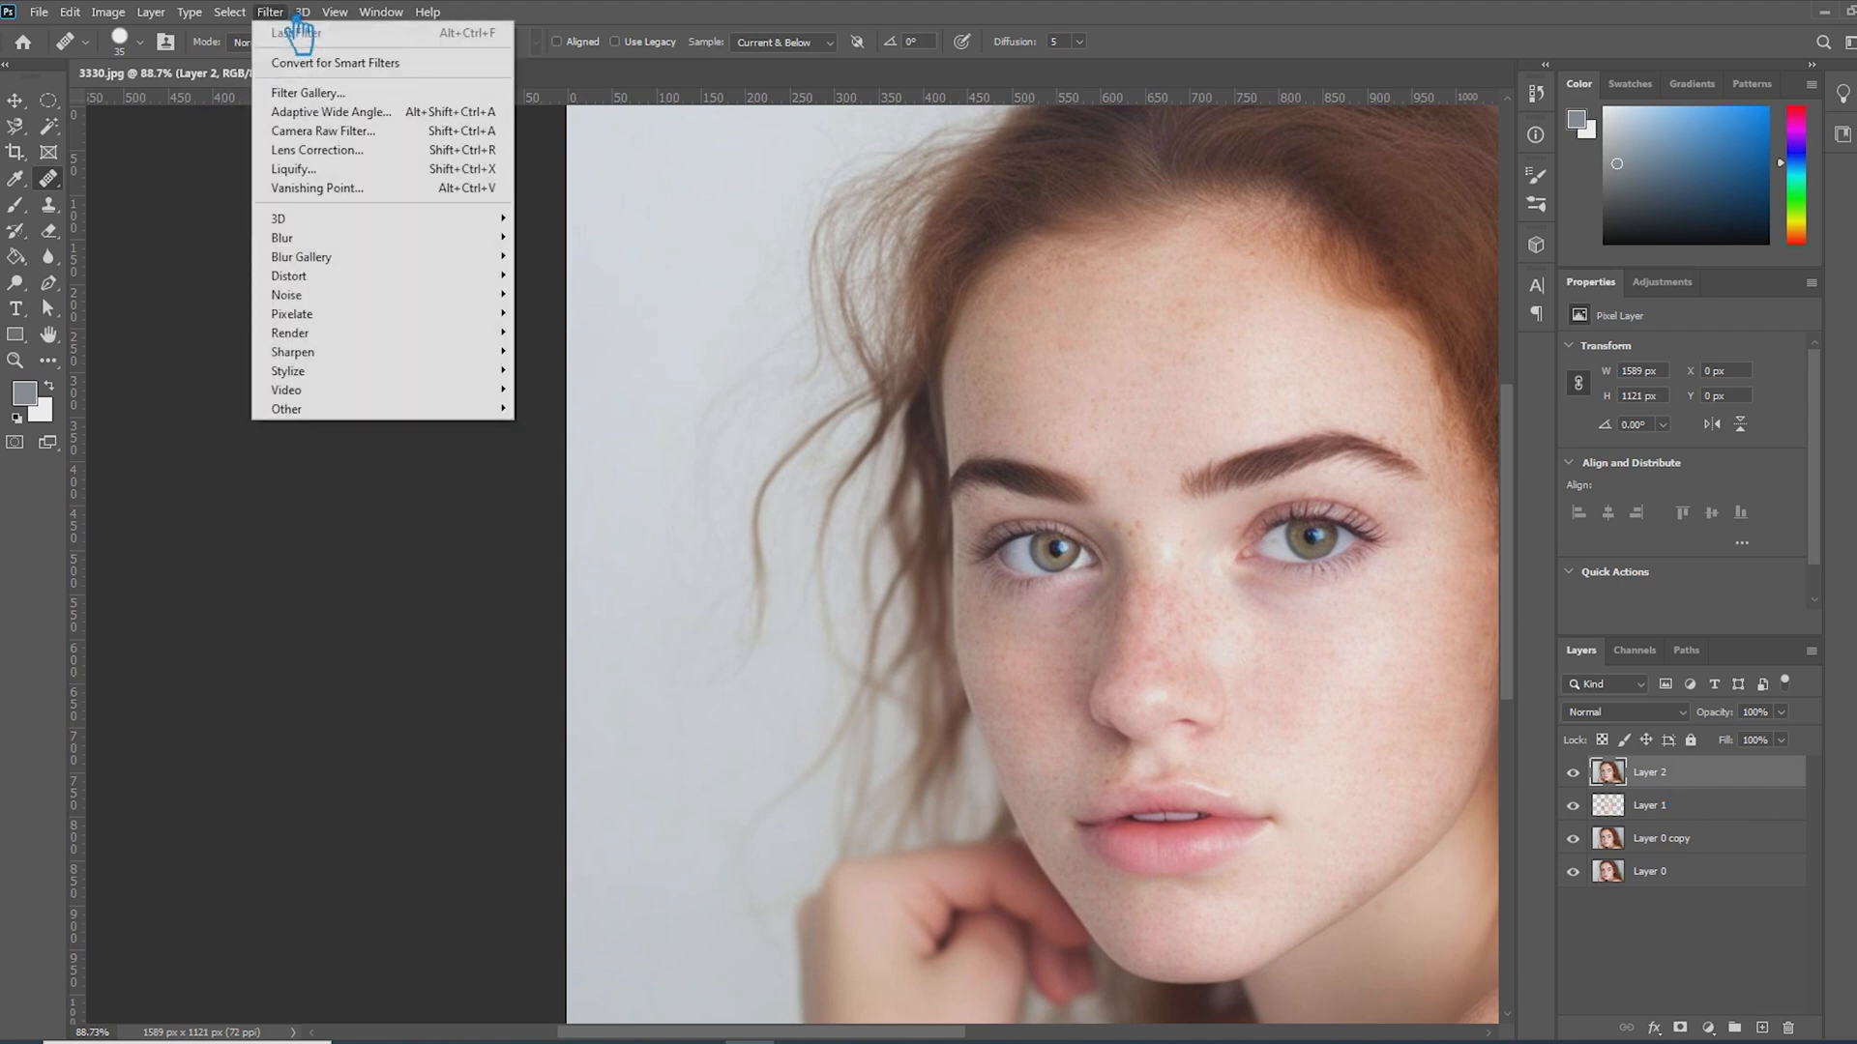
left_click(1268, 11)
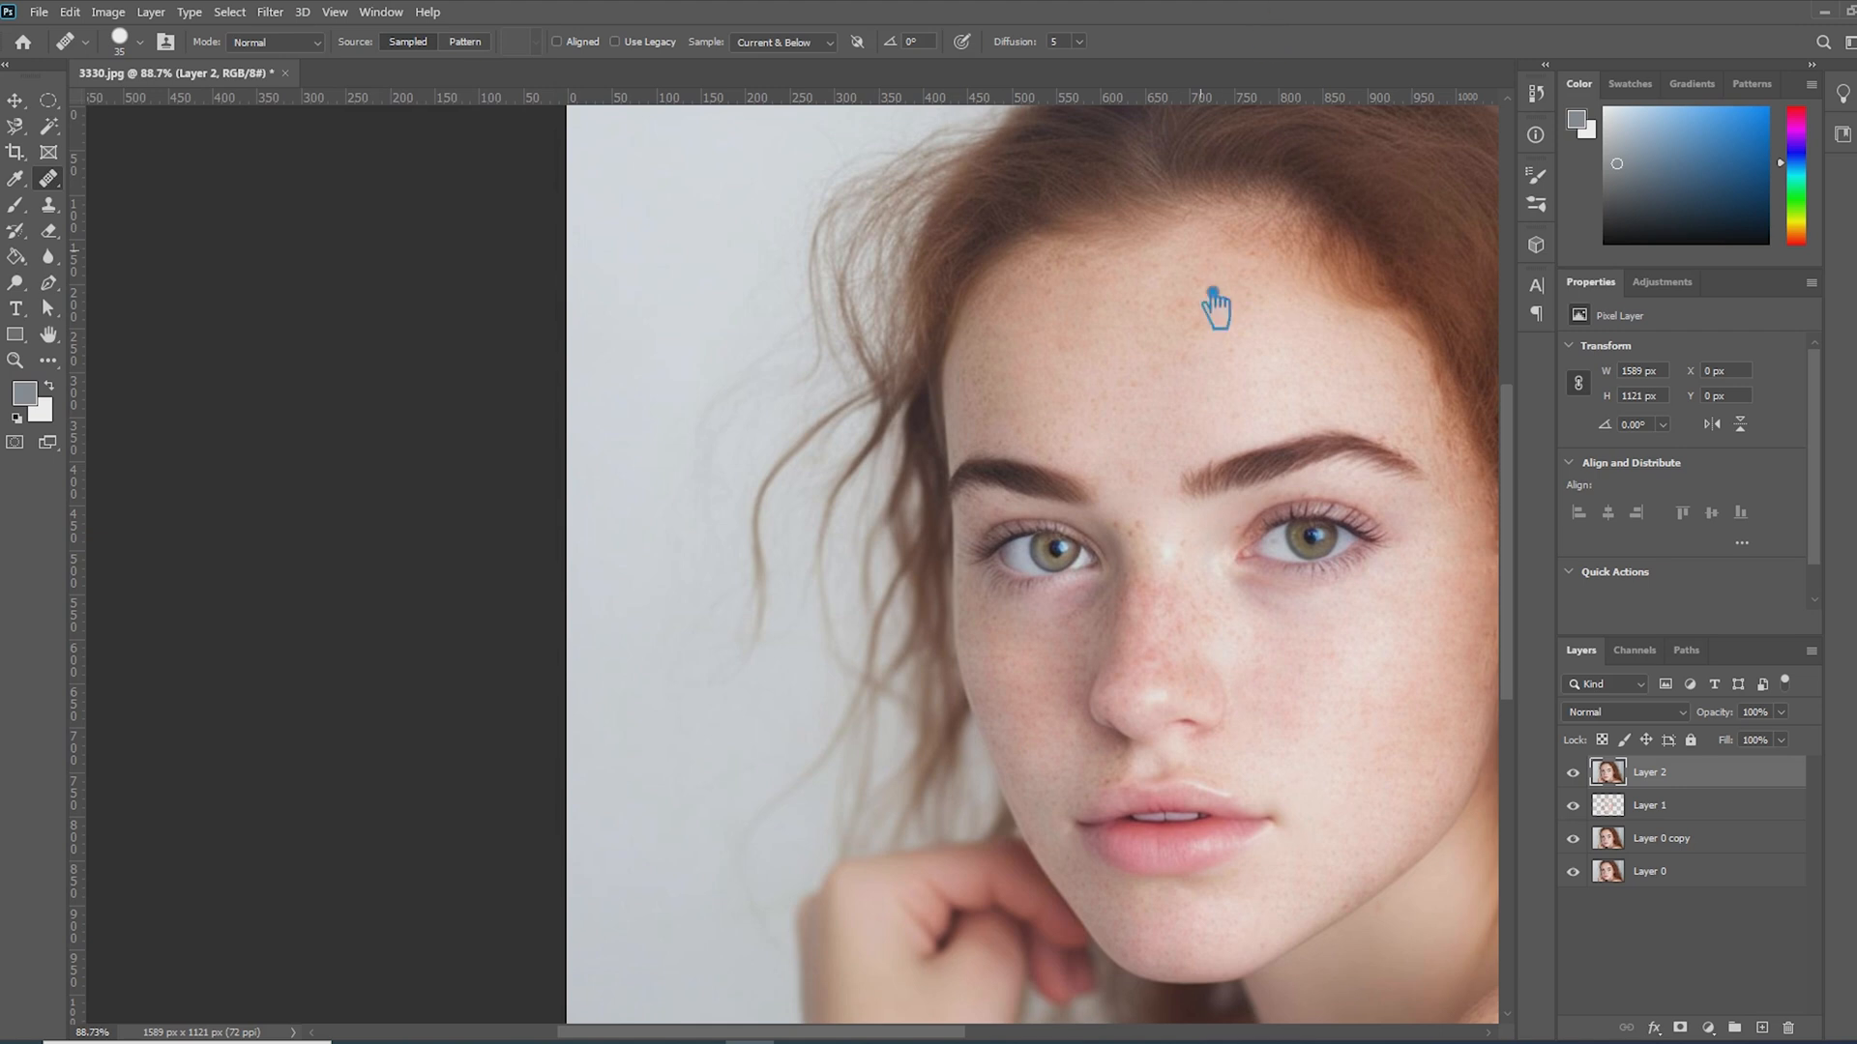
key("v")
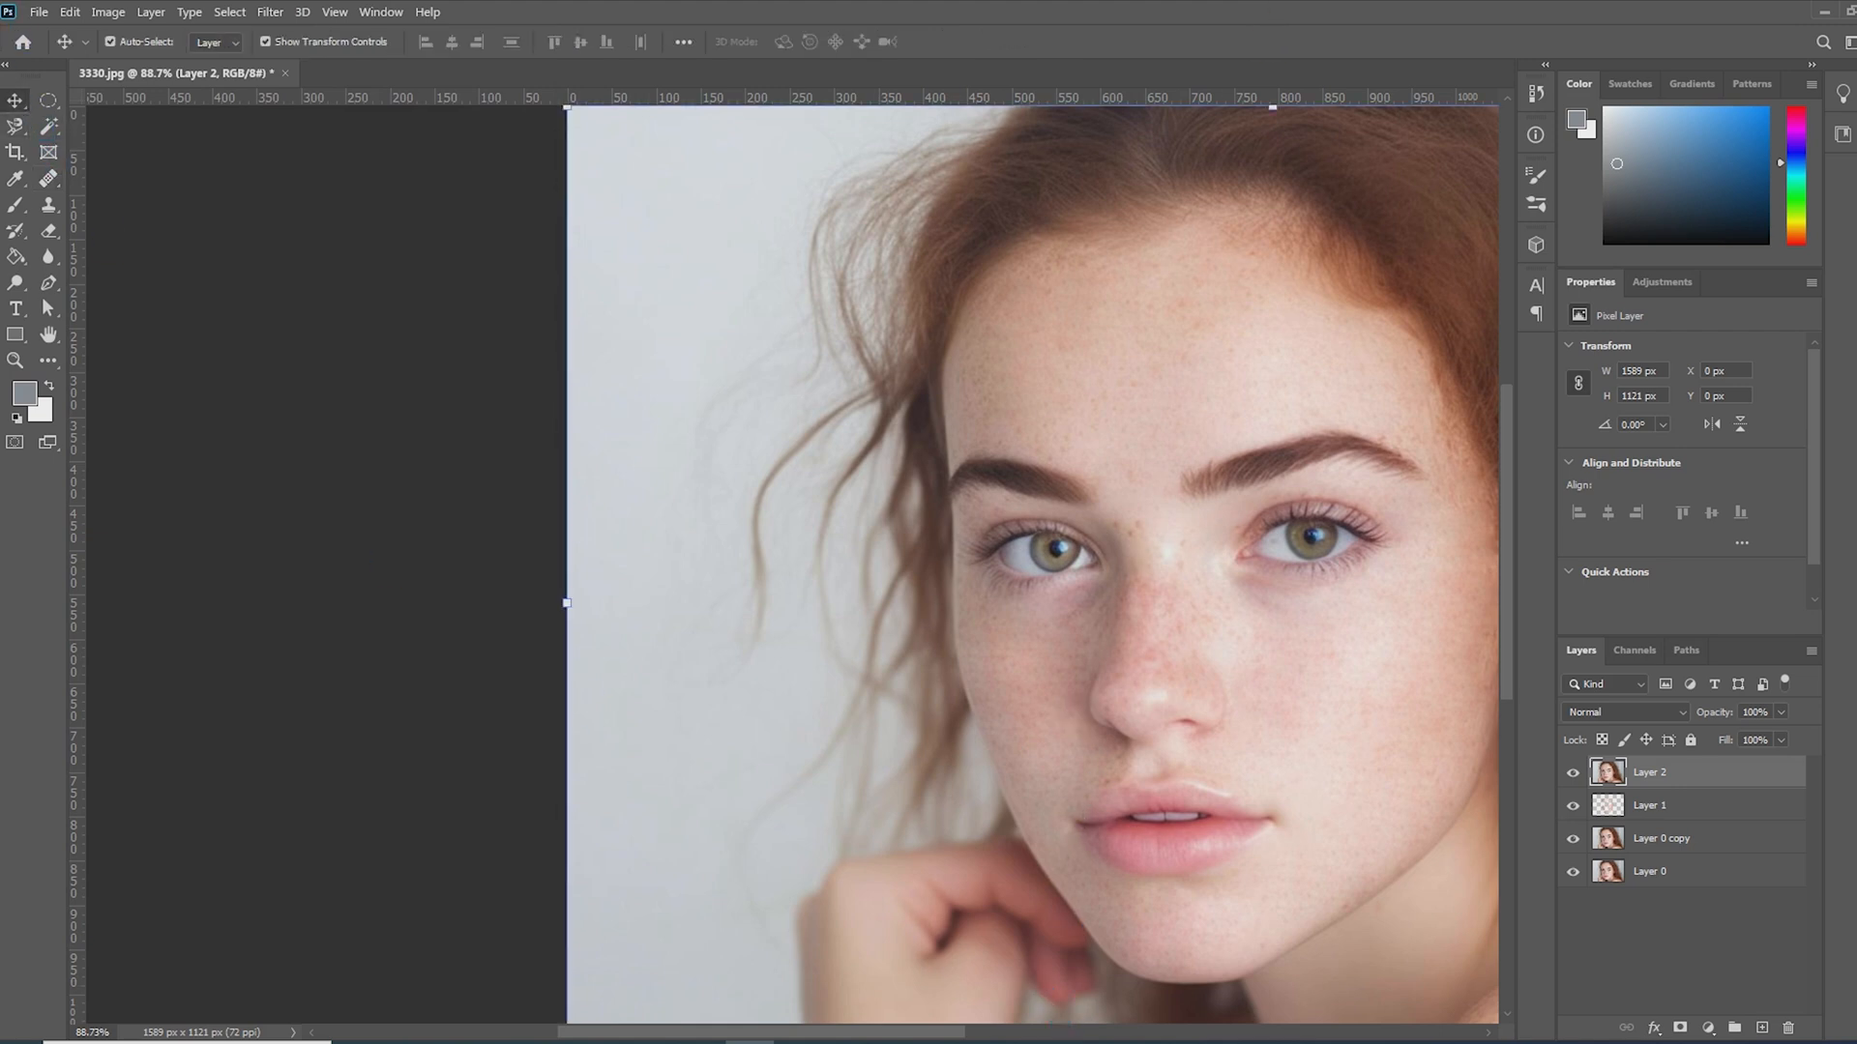
scroll(1119, 705, "up", 2)
right_click(1683, 779)
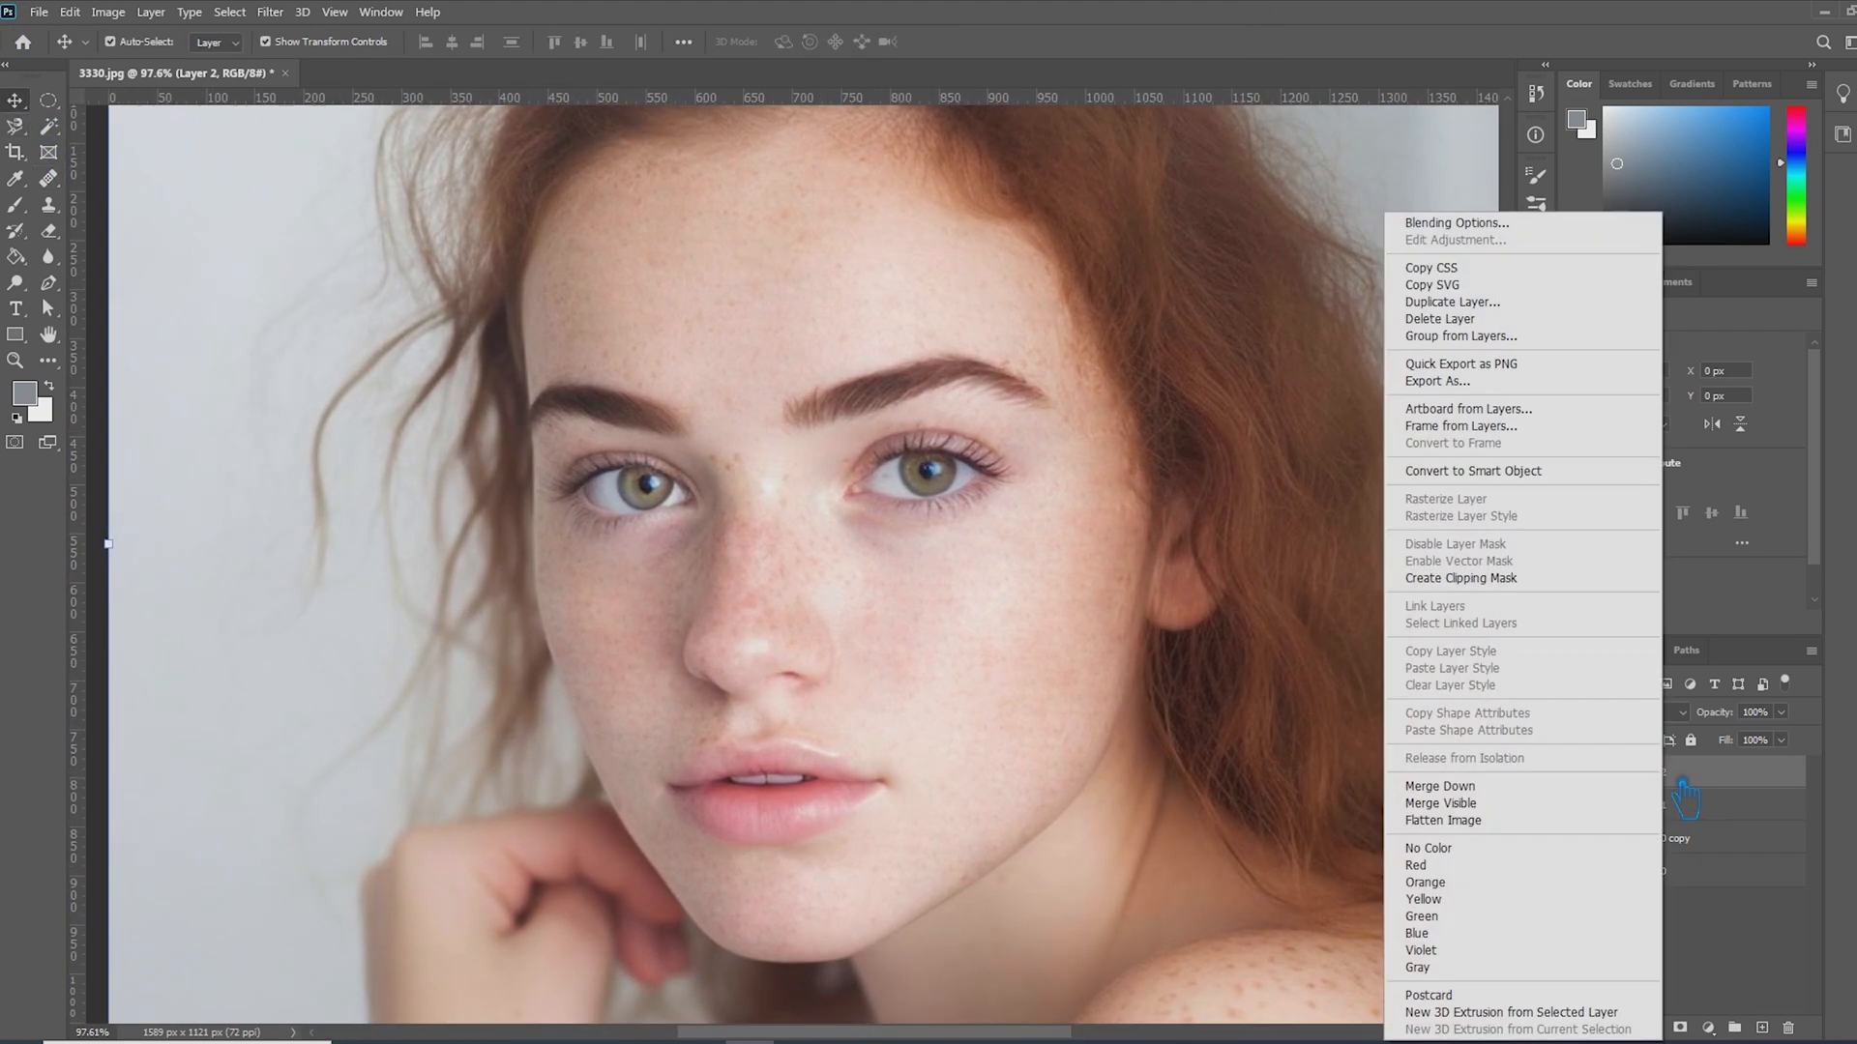
left_click(1510, 472)
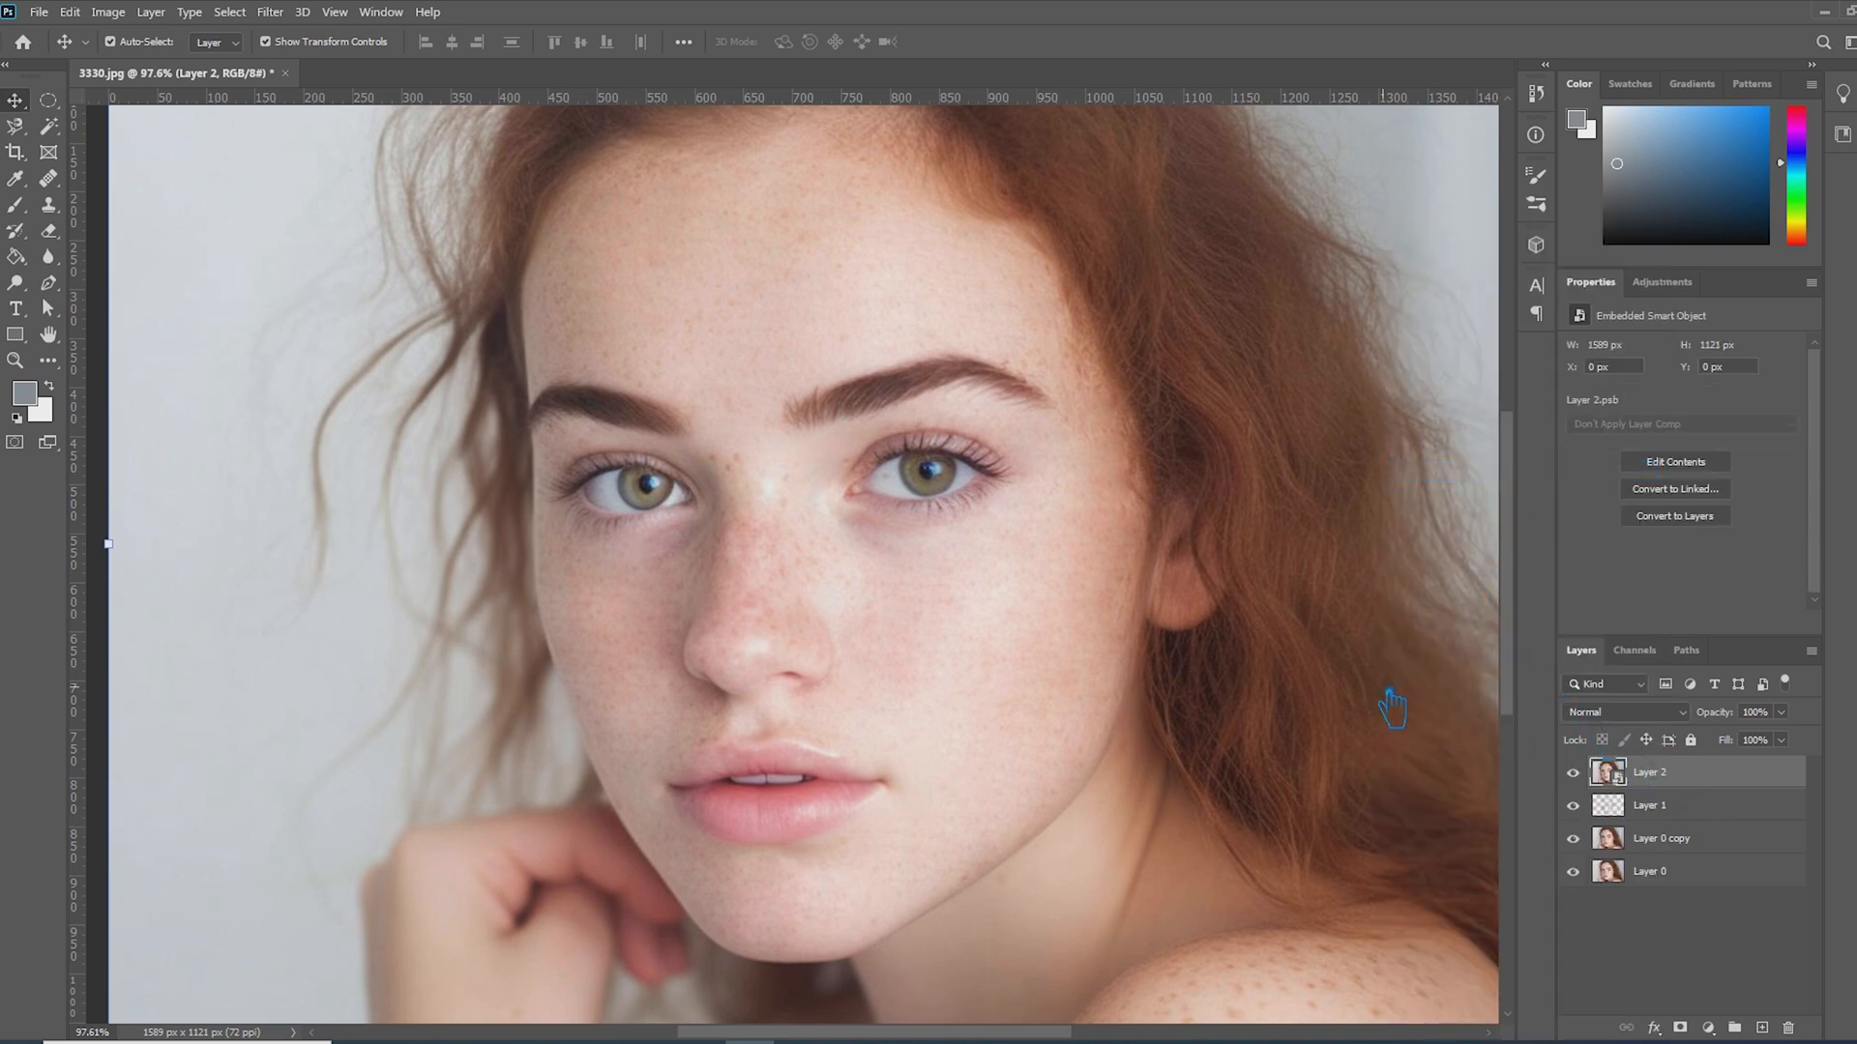
left_click(108, 12)
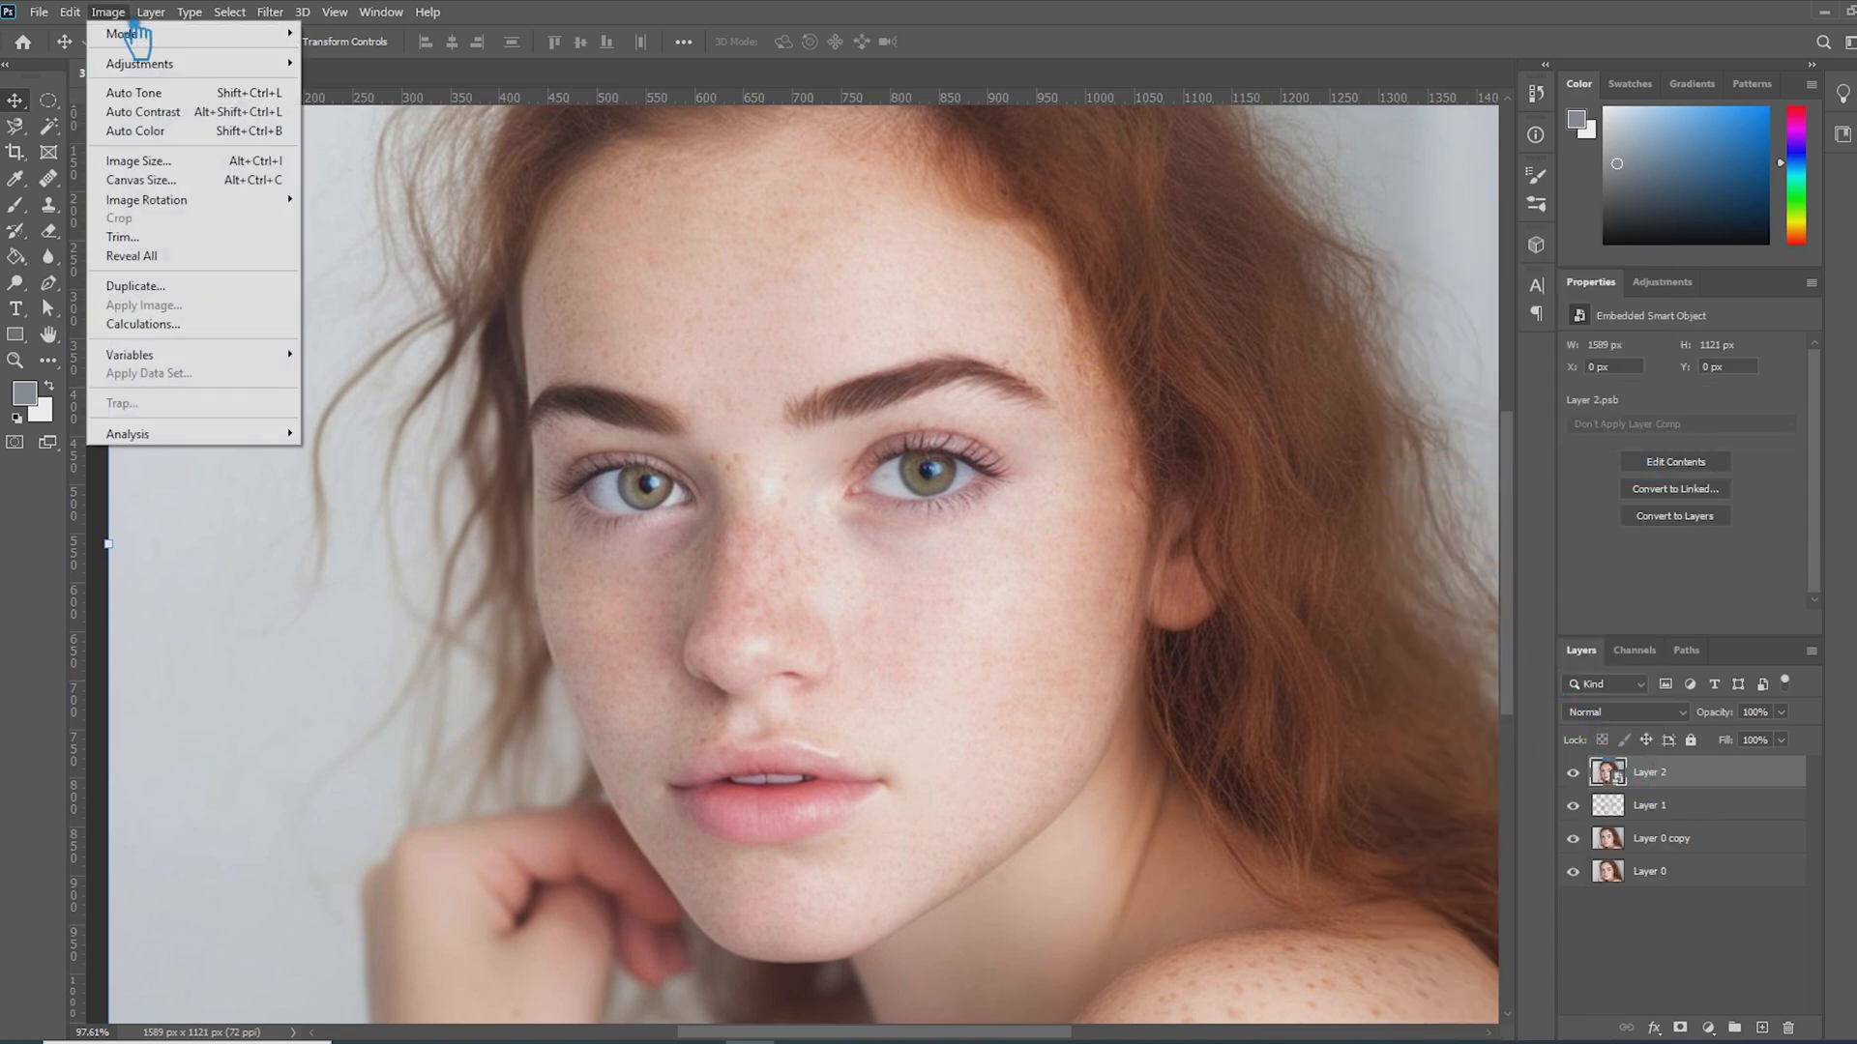
mouse_move(167, 17)
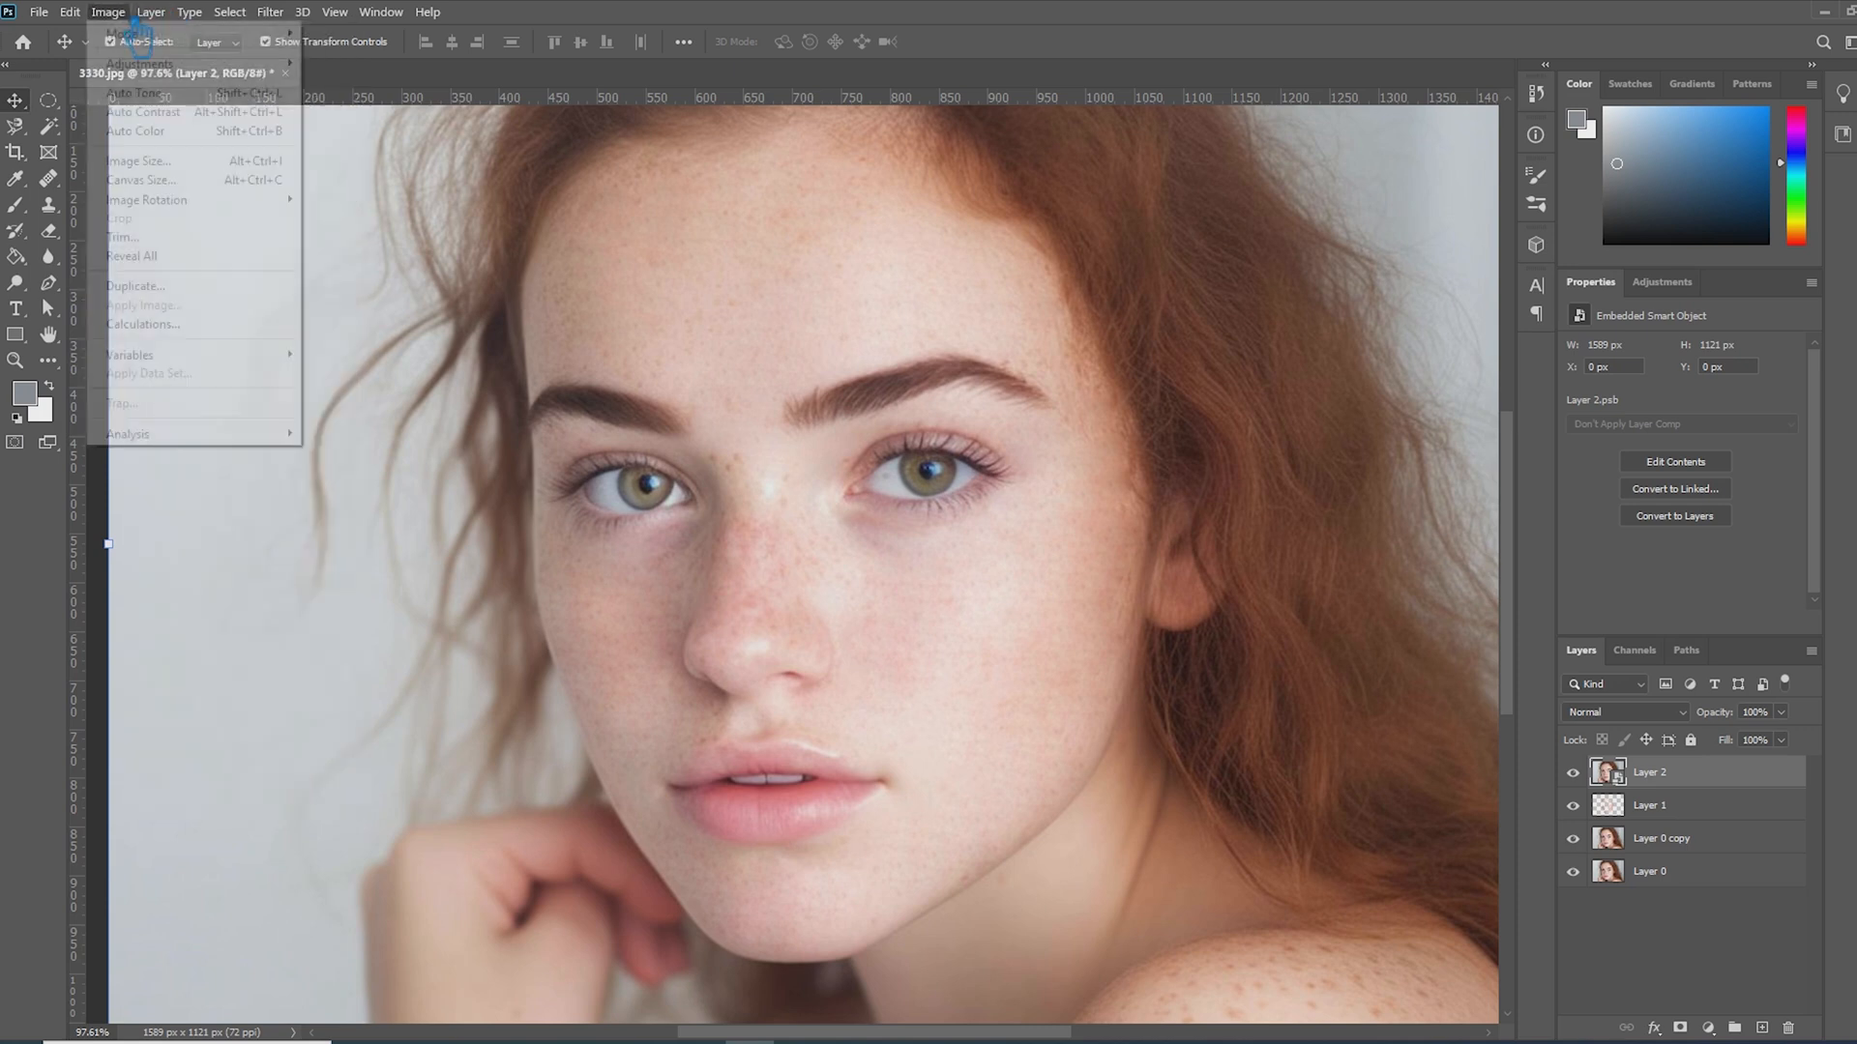
- Invert the colours of the Layer 2 Smart Object and set its blend mode to Vivid Light
mouse_move(201, 70)
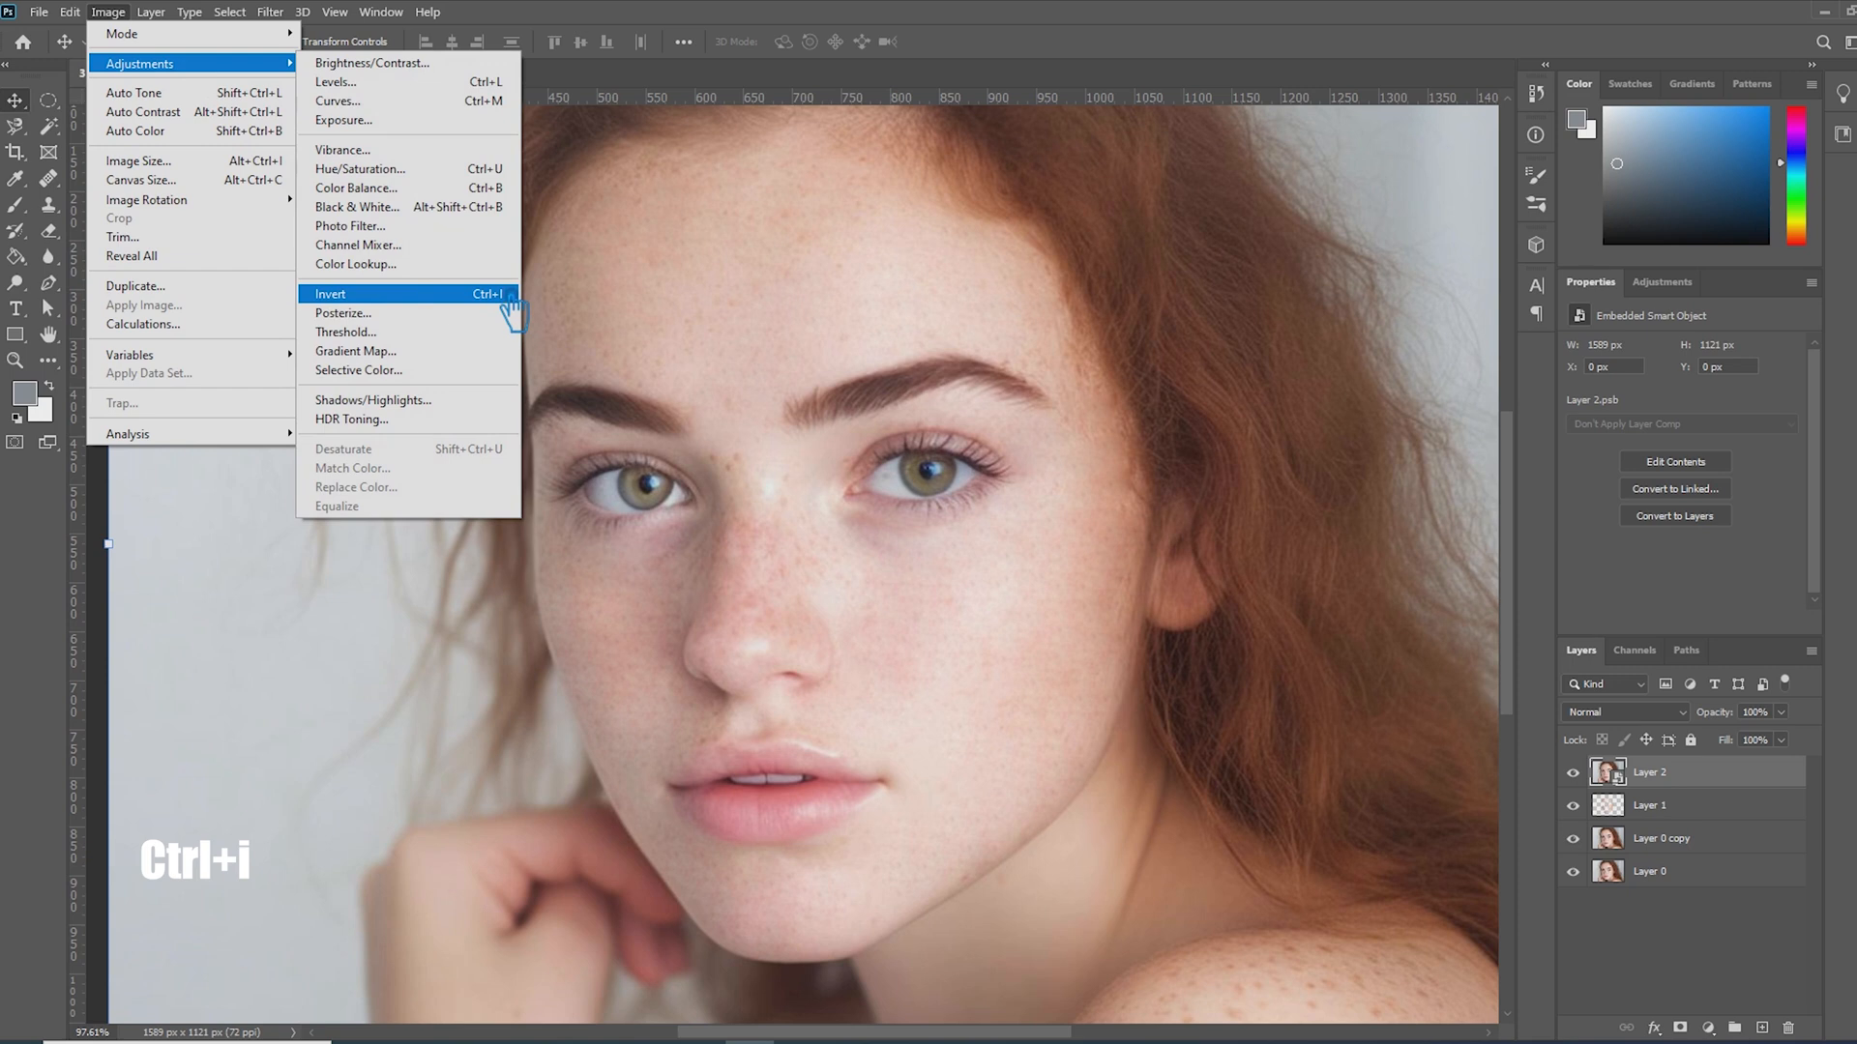
left_click(511, 296)
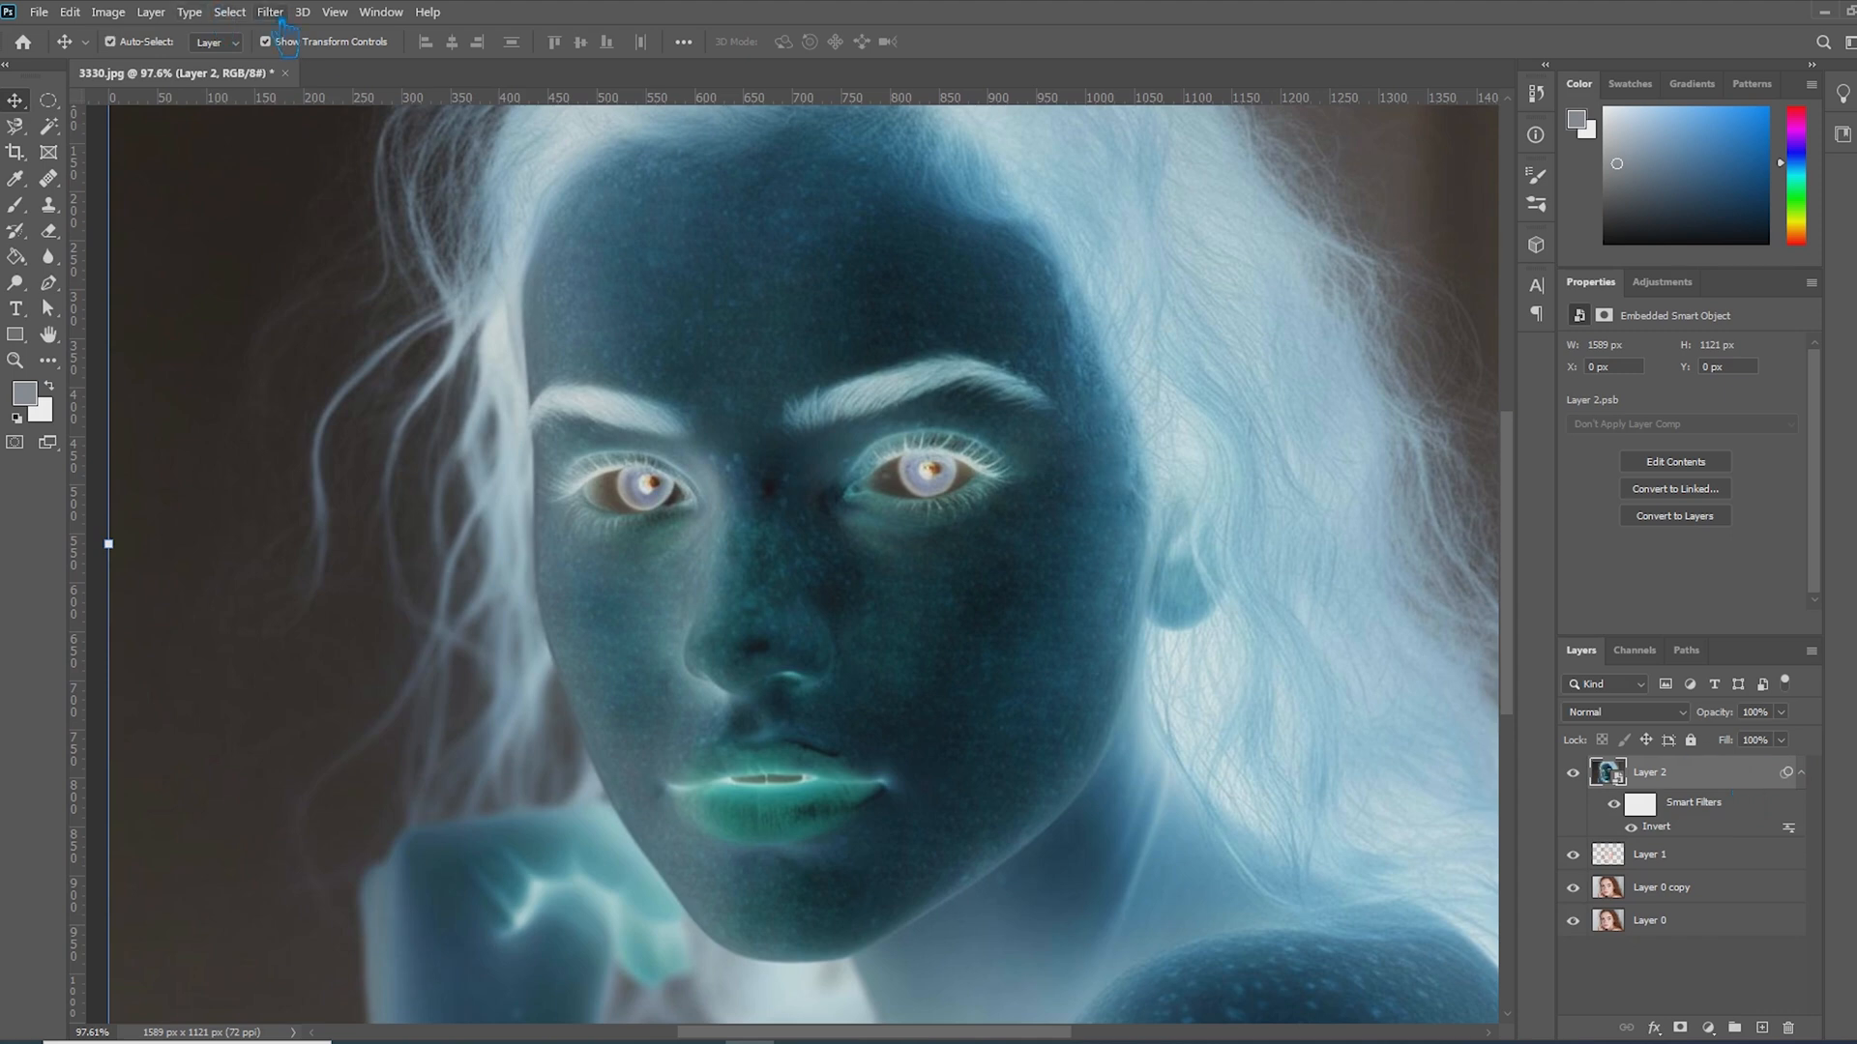
scroll(1008, 559, "down", 3)
scroll(1008, 560, "up", 2)
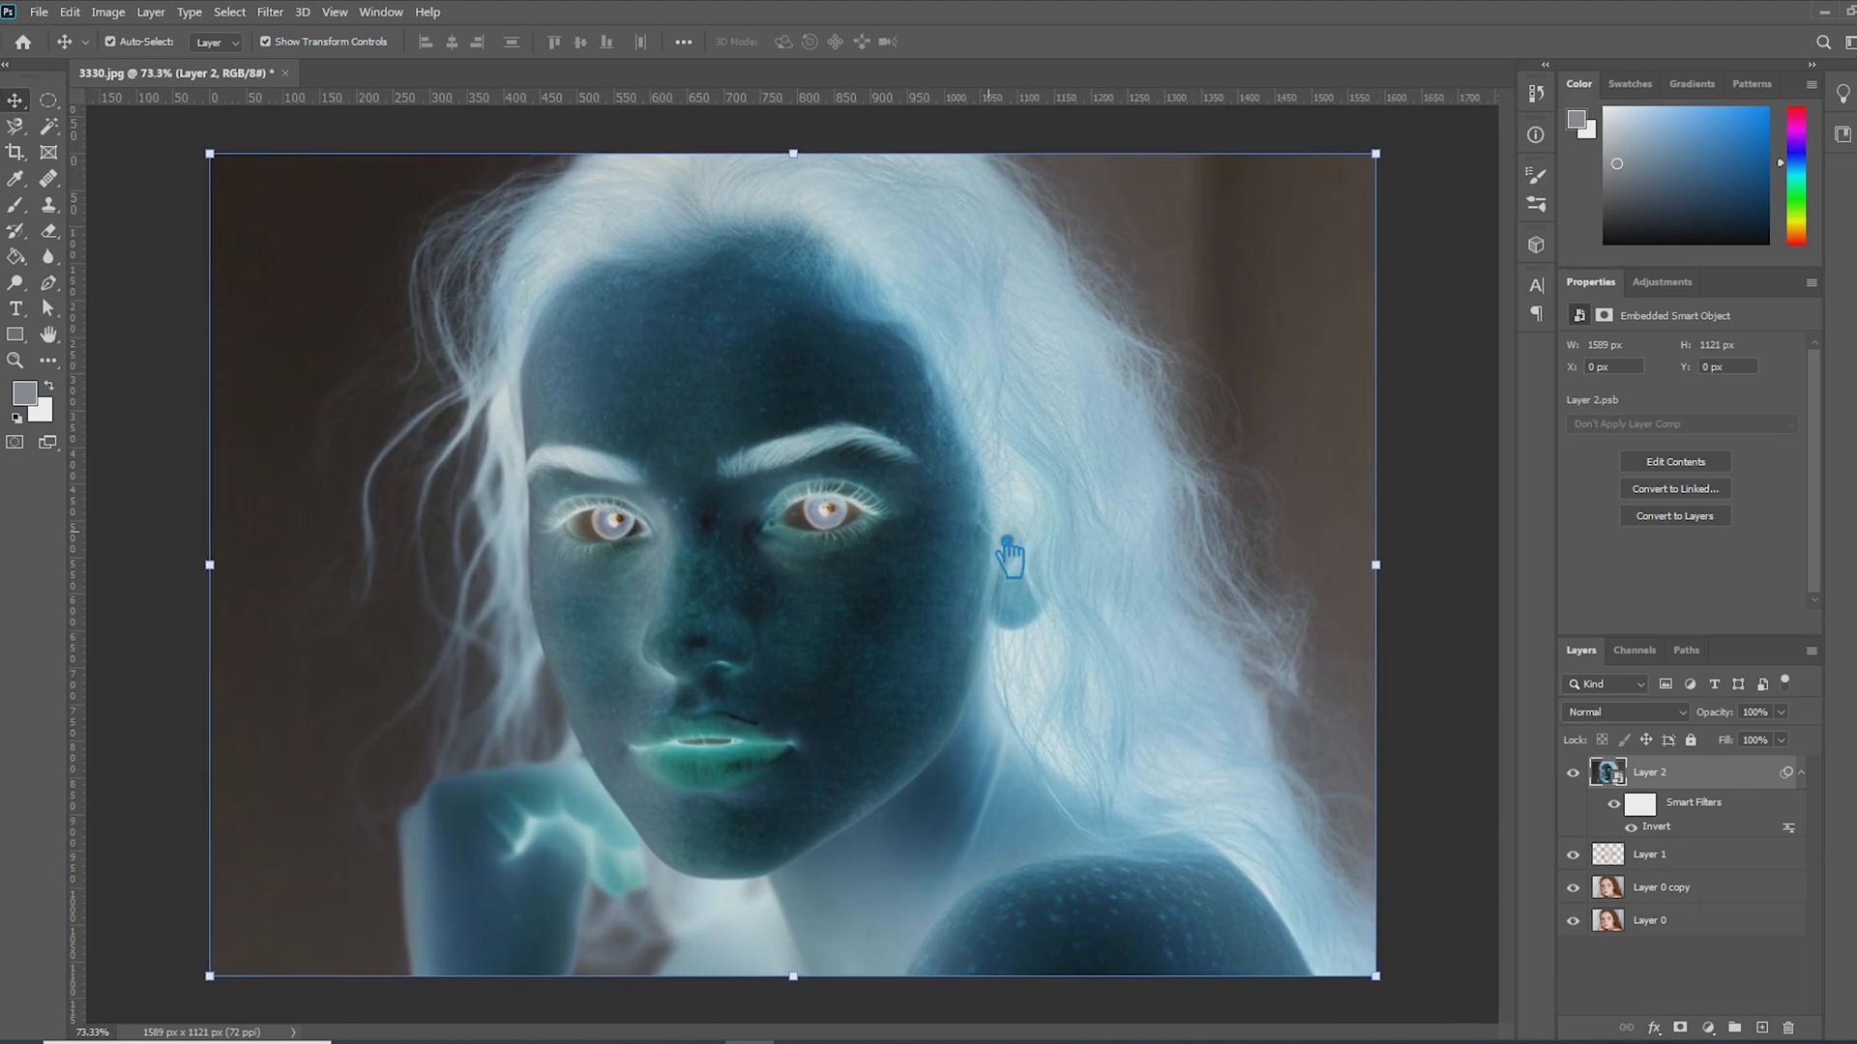
left_click(1633, 713)
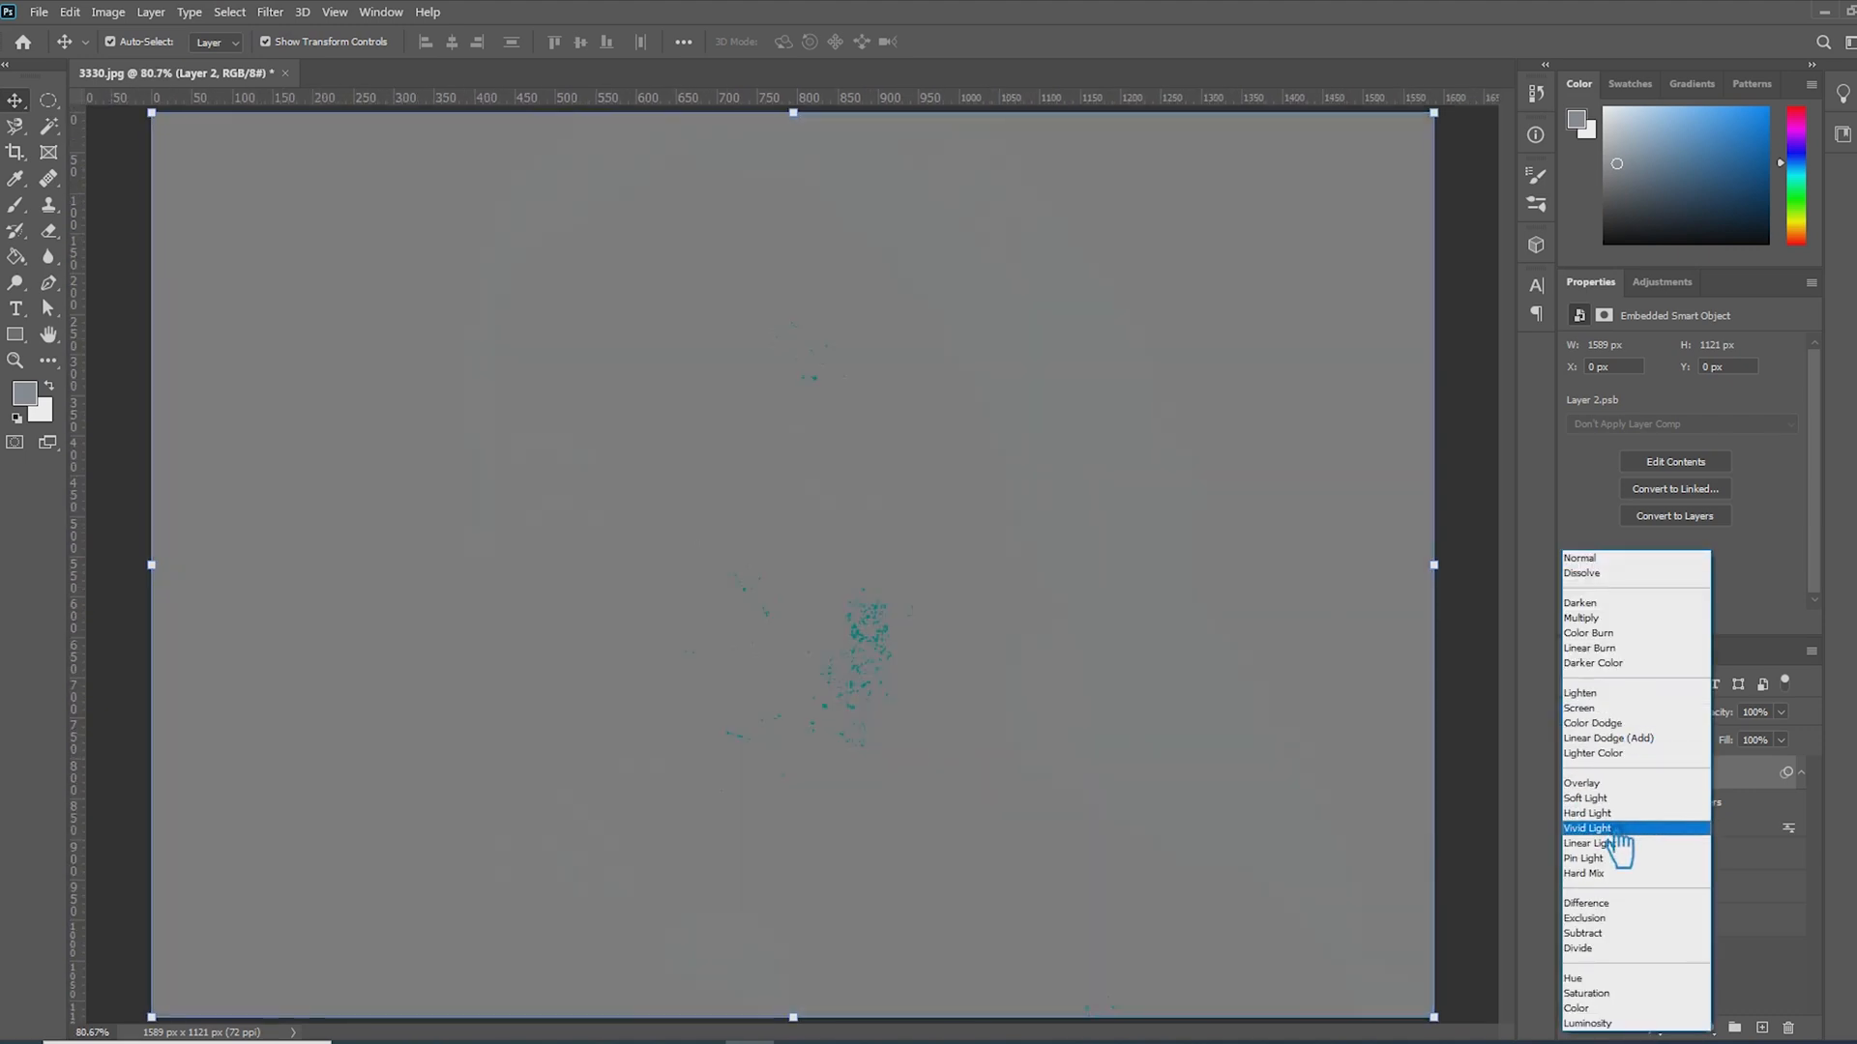
left_click(1617, 830)
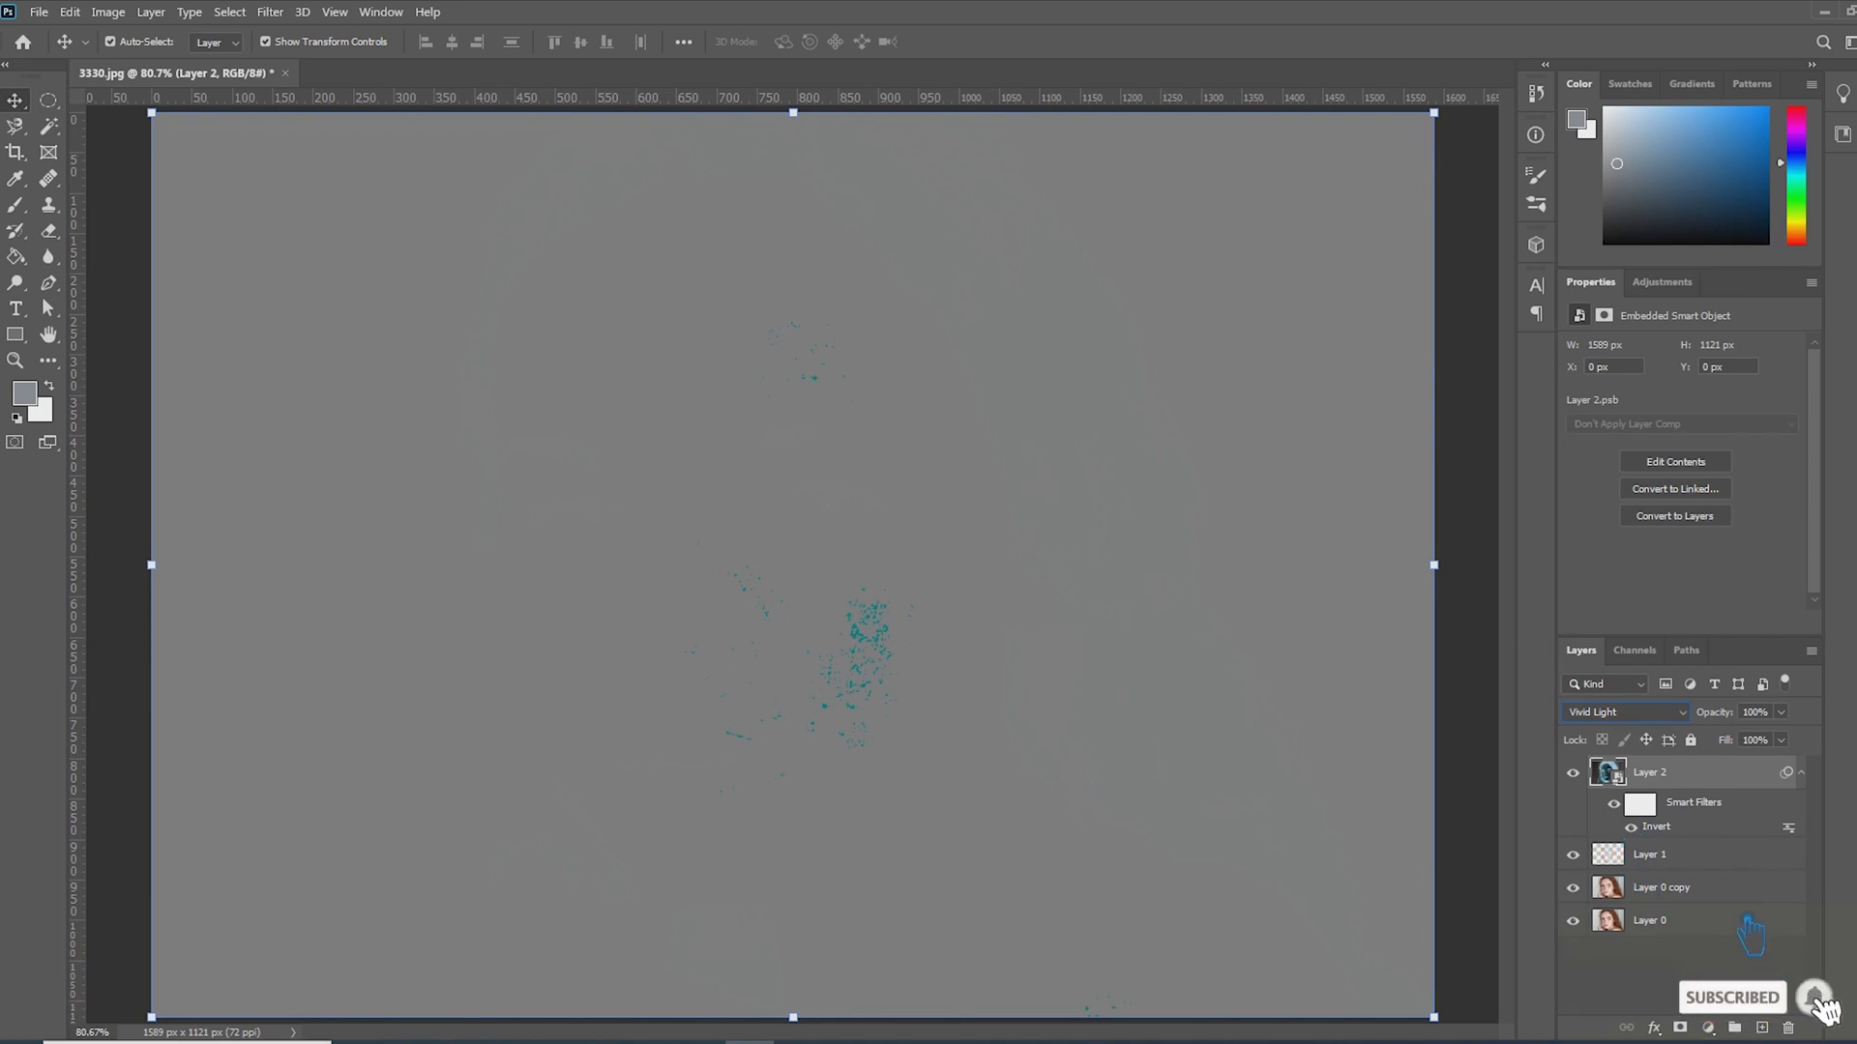
- Apply a High Pass filter with a radius of 6.6 pixels to Layer 2
left_click(263, 13)
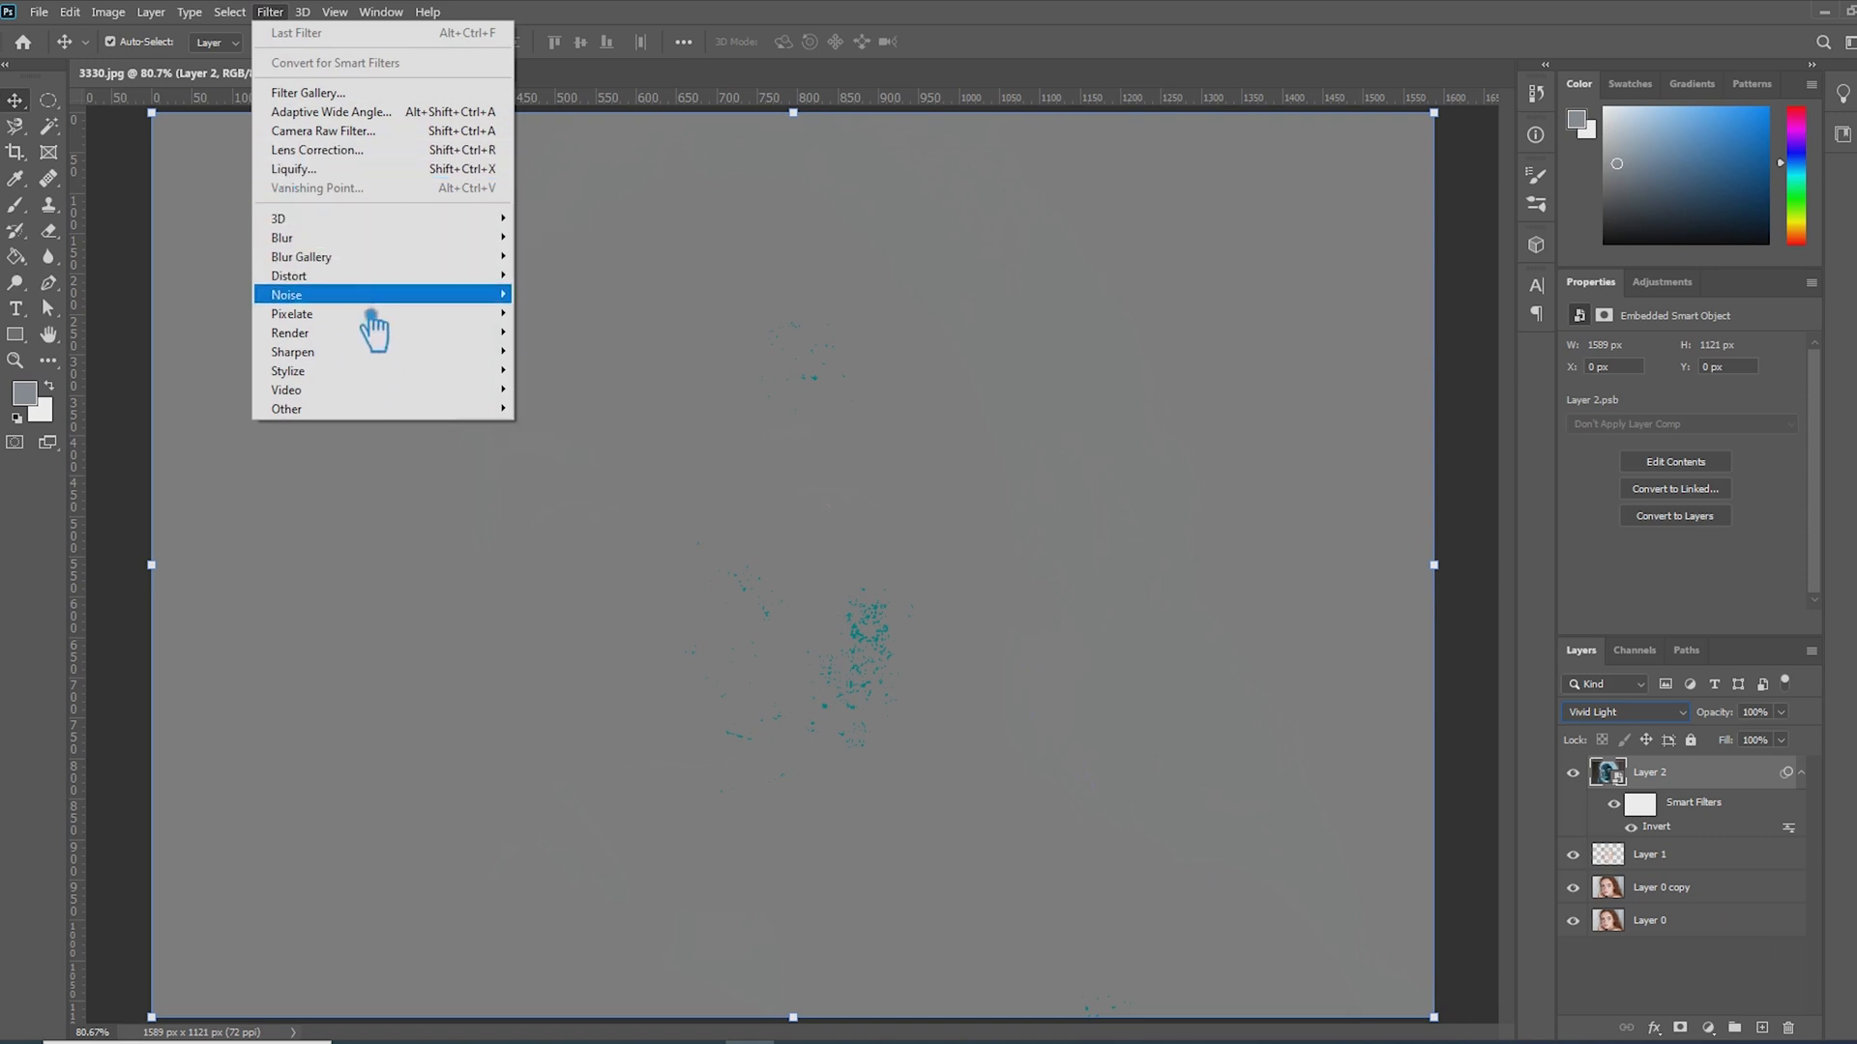
mouse_move(373, 409)
left_click(570, 427)
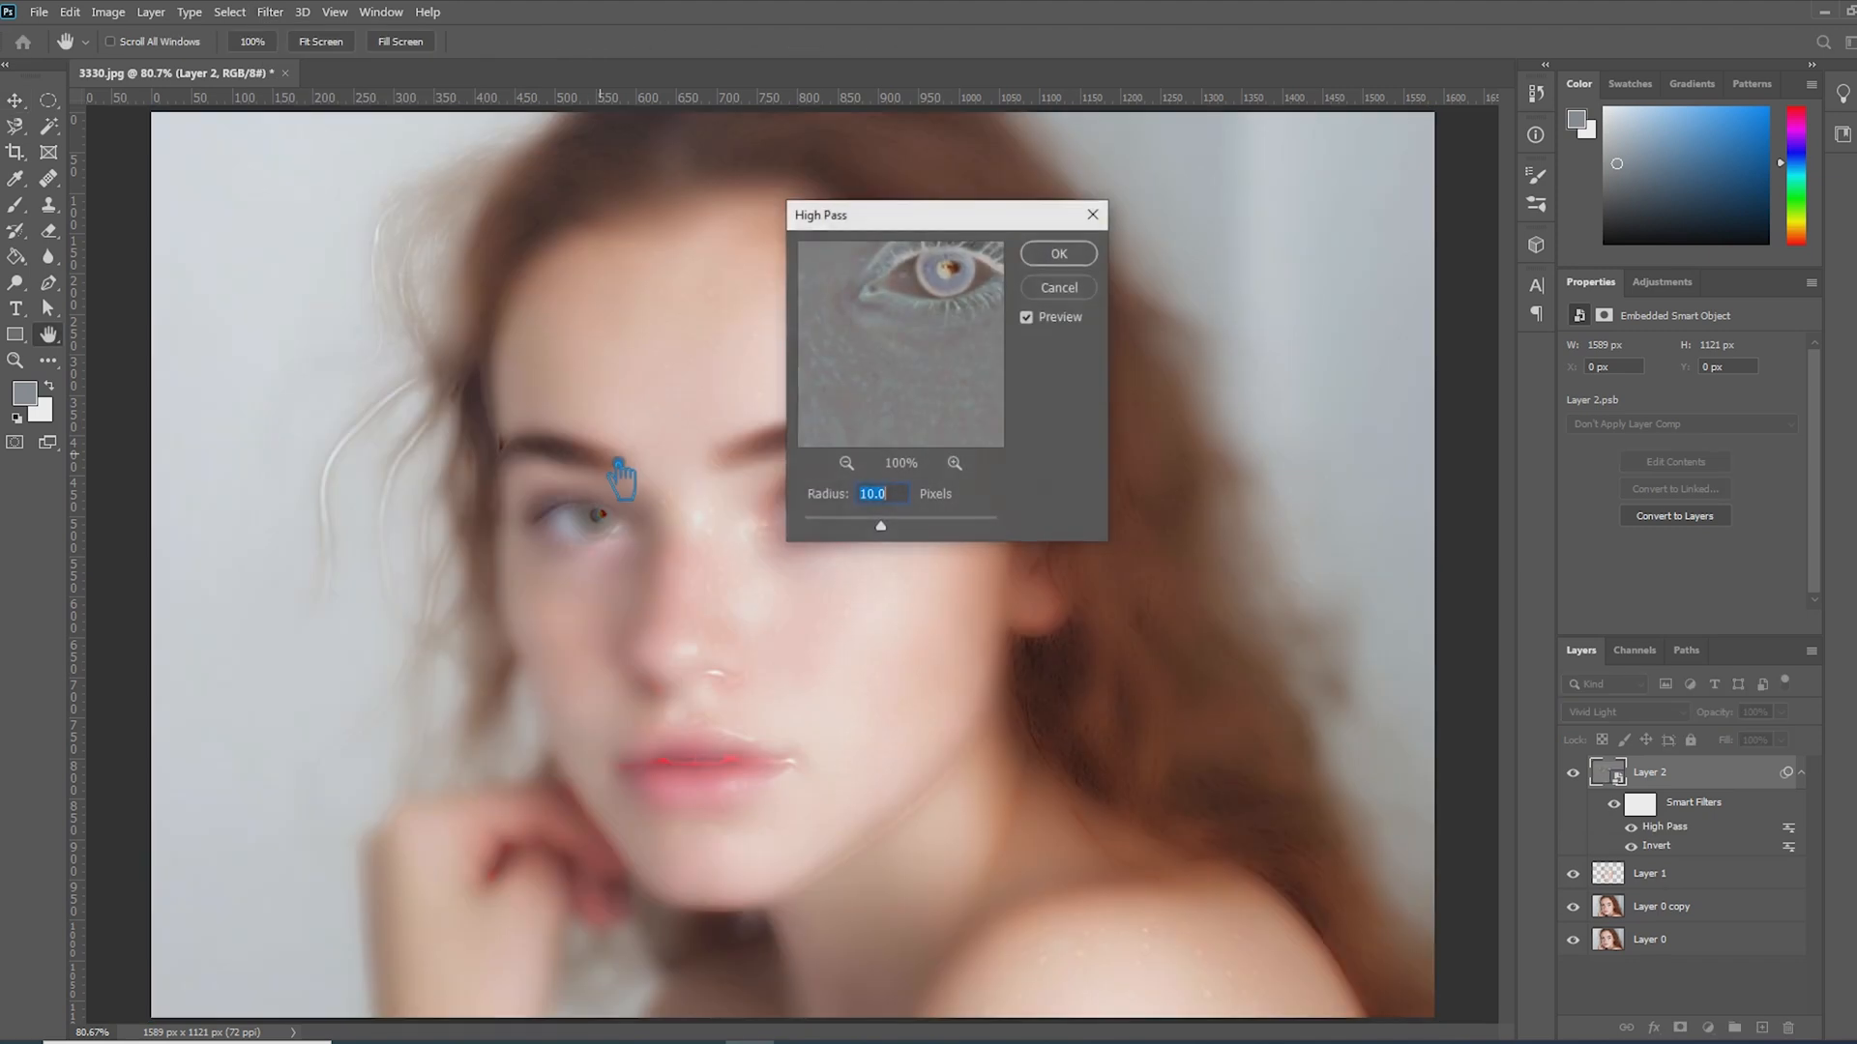
left_click_drag(916, 532, 882, 551)
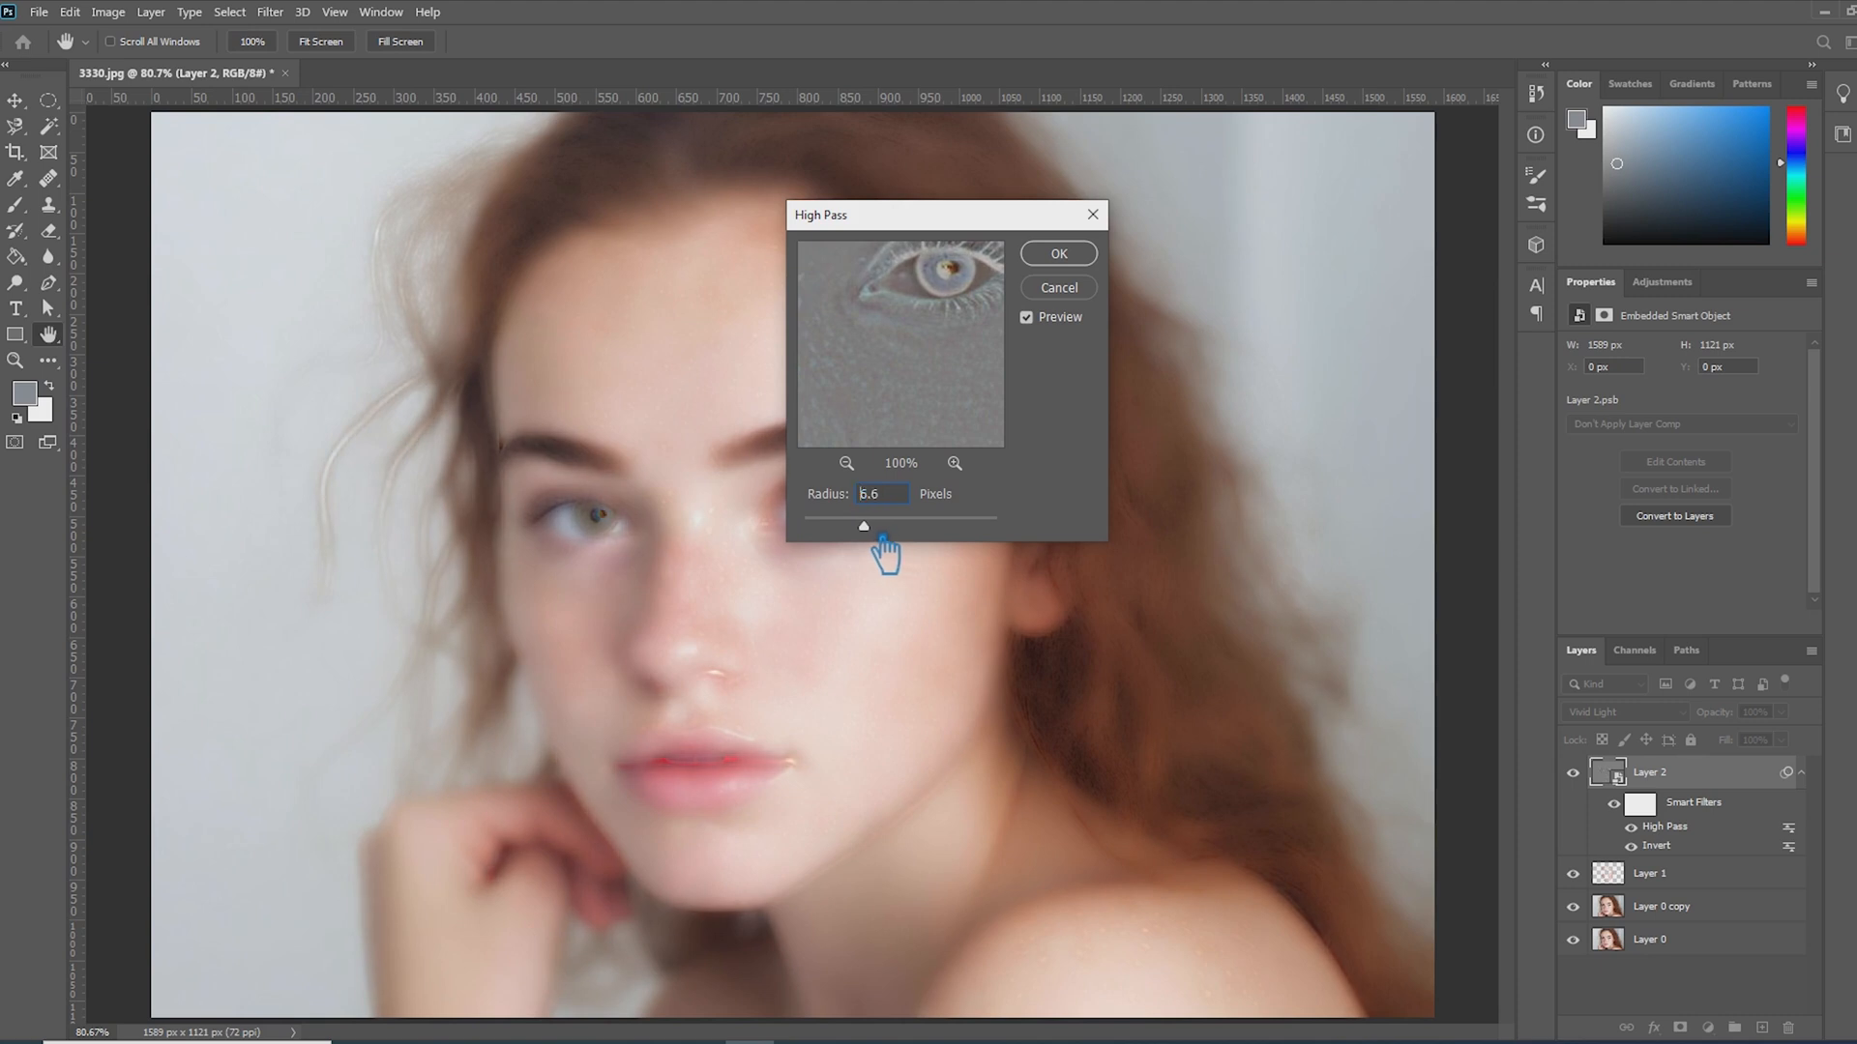
left_click(1086, 259)
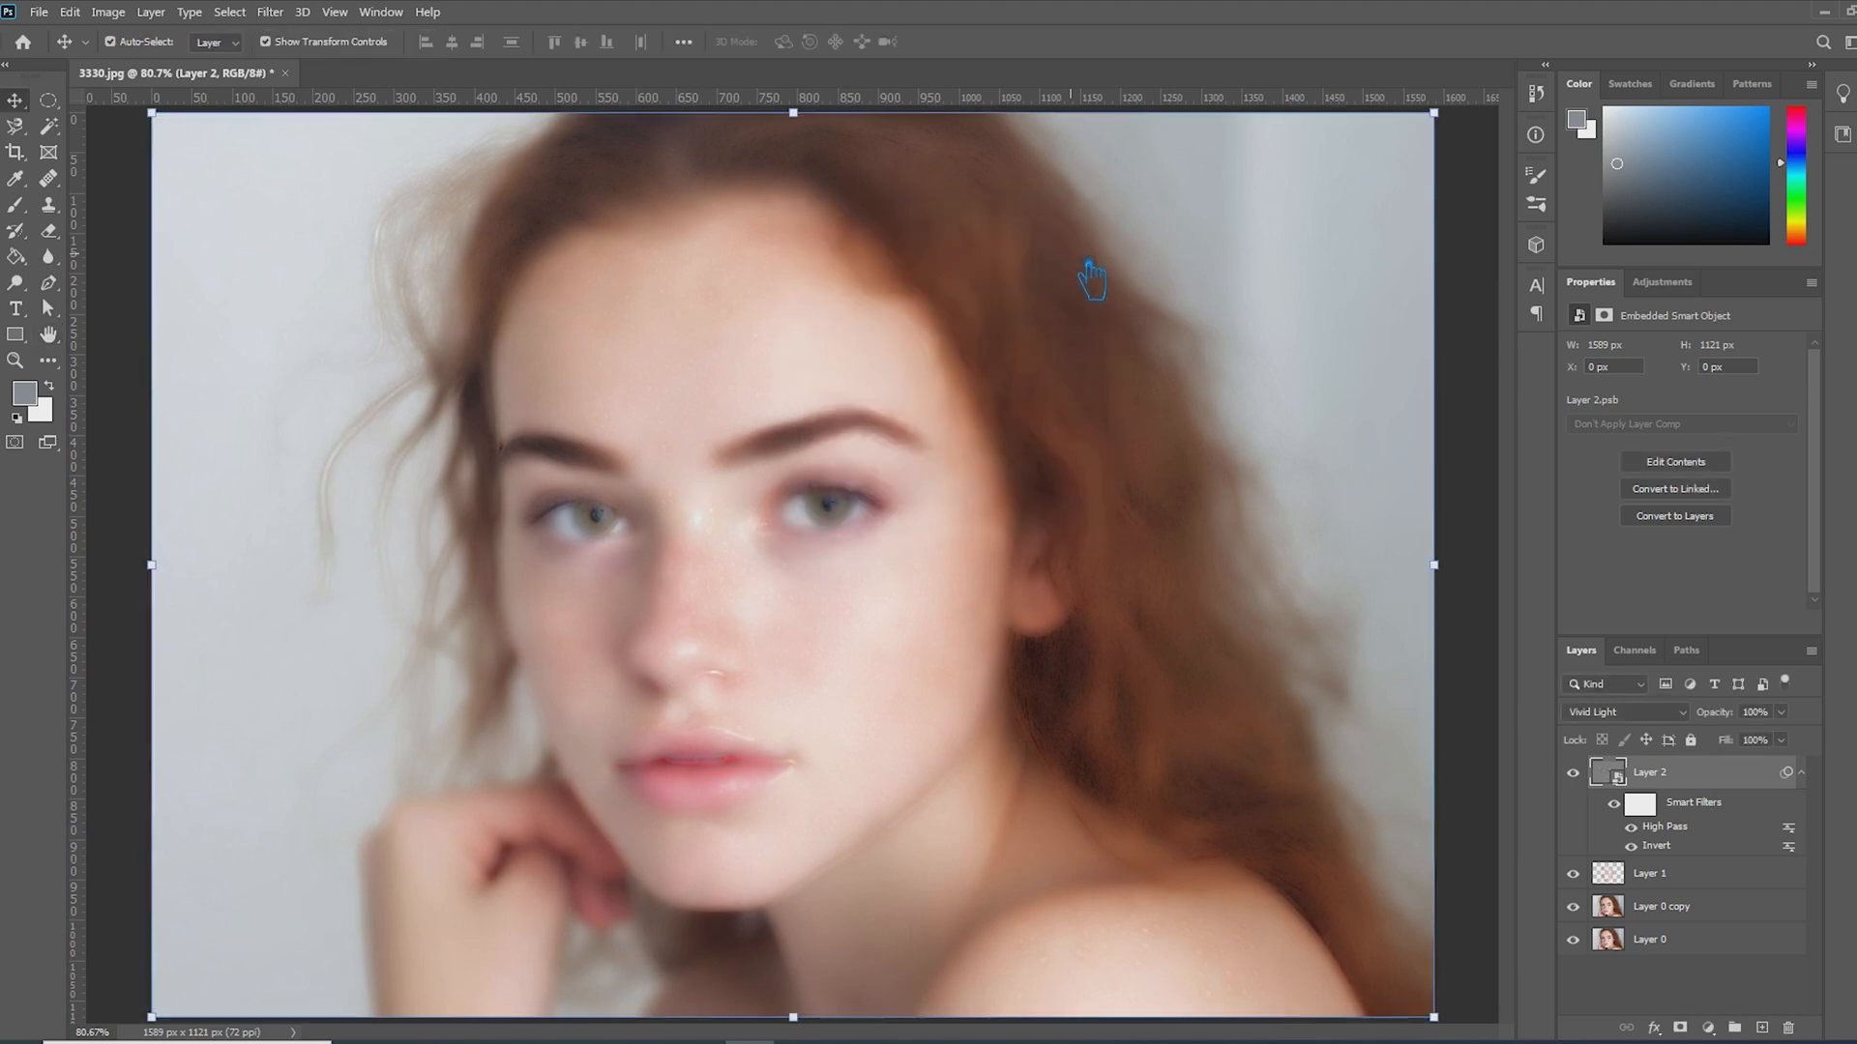
- Add a layer mask to Layer 2 and invert the mask to black
left_click(1699, 1038)
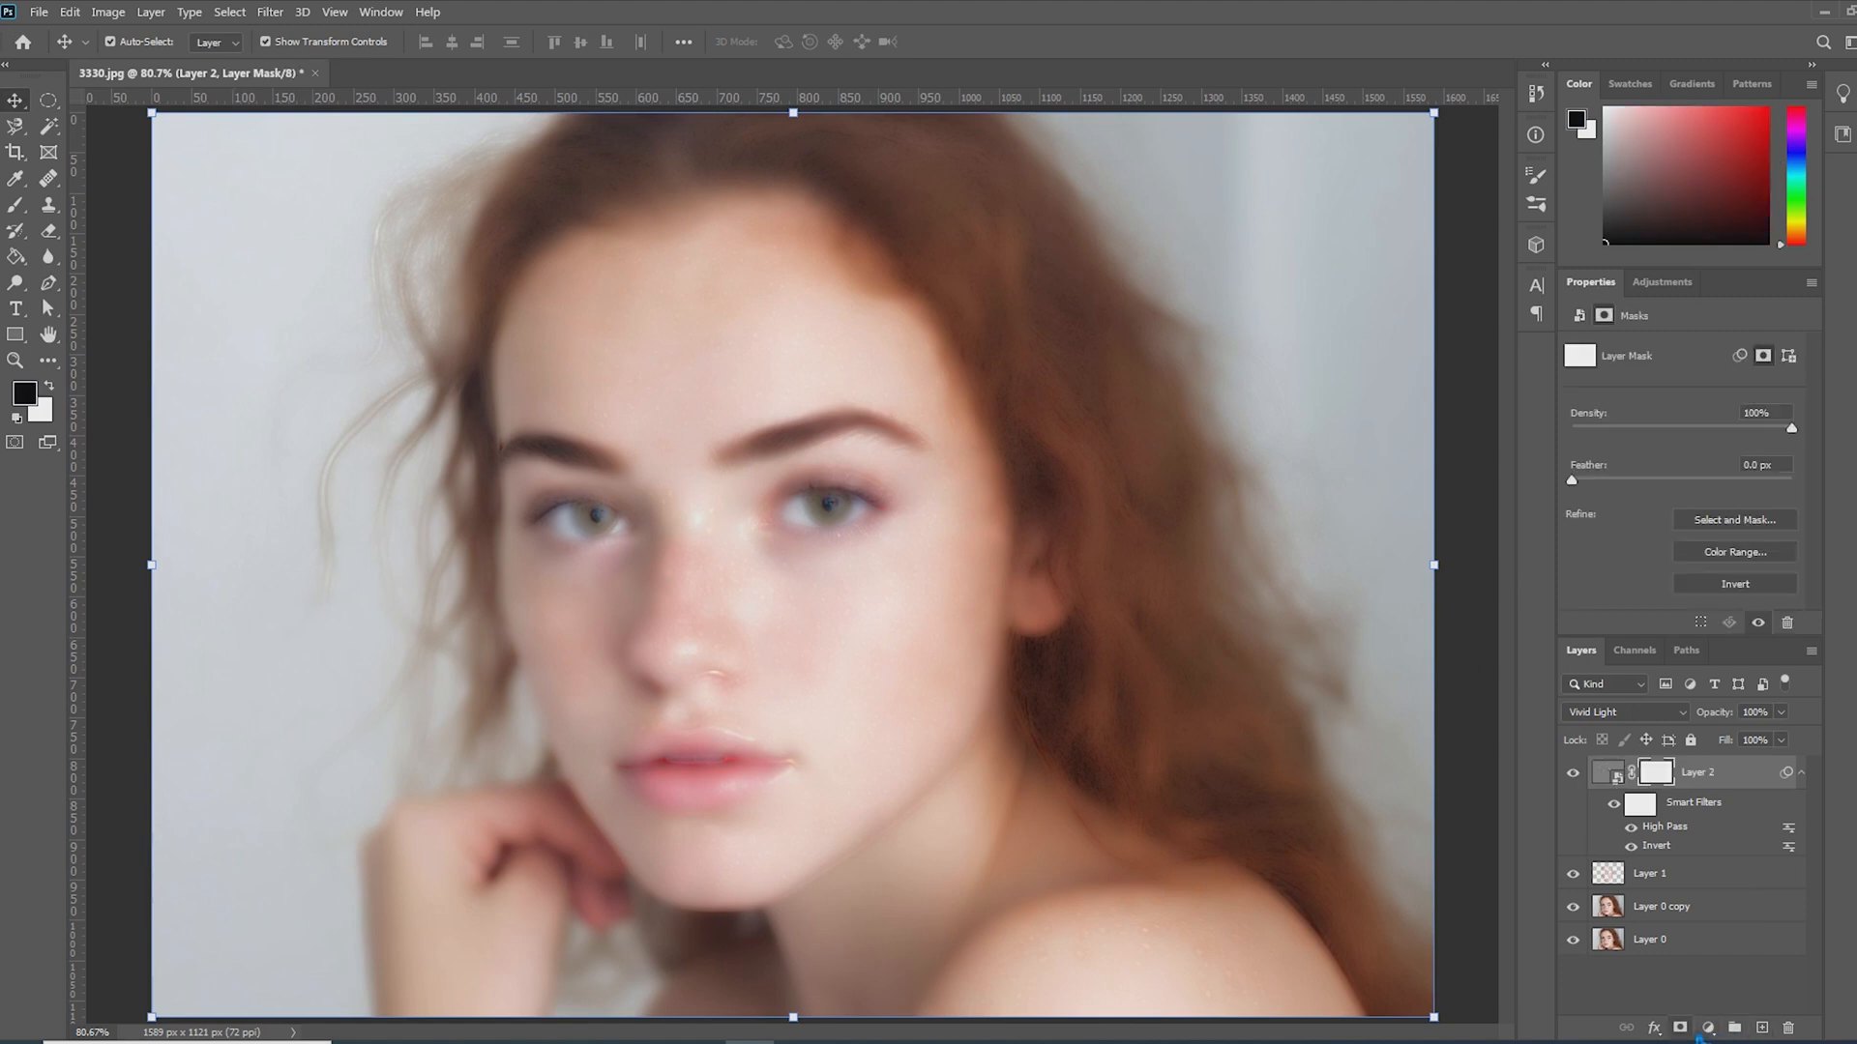
key("ctrl+i")
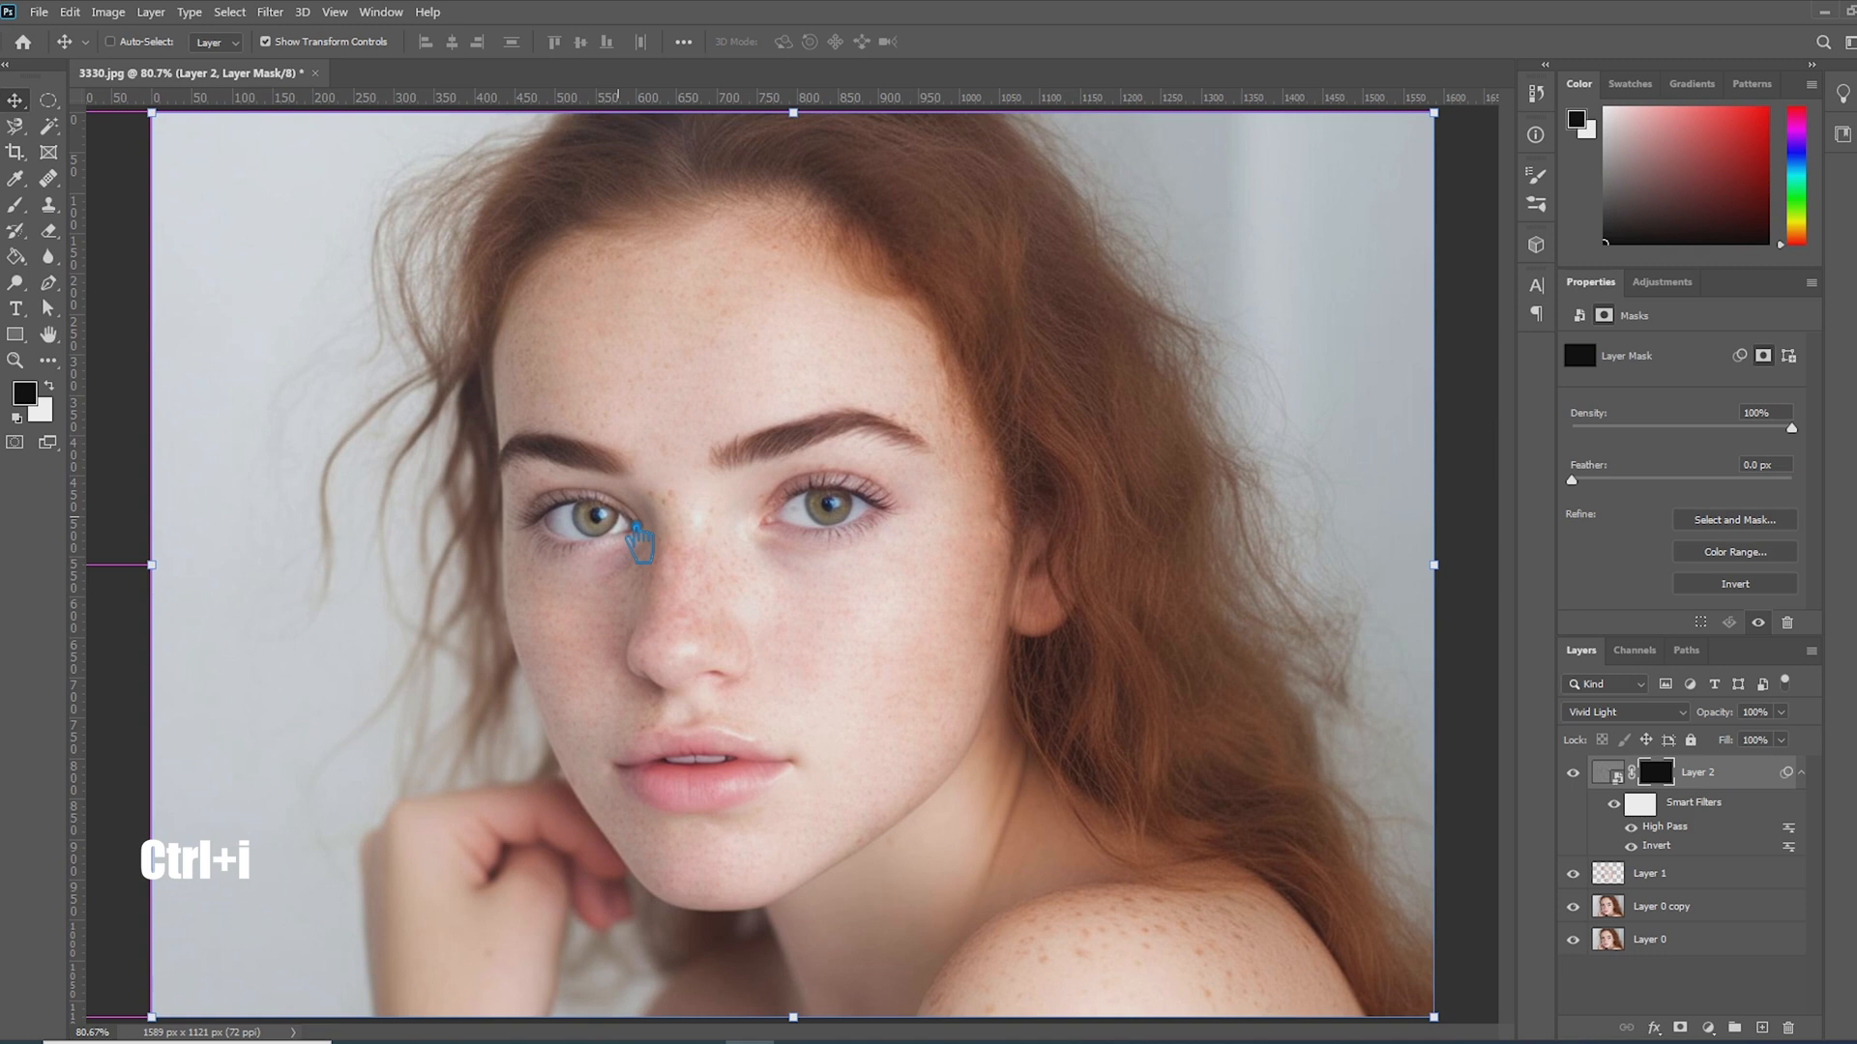
- Set up a soft round white brush, 40 px at 25% flow, with Shape Dynamics, Scattering, Dual Brush, Build-up and Smoothing turned off
scroll(767, 713, "up", 2)
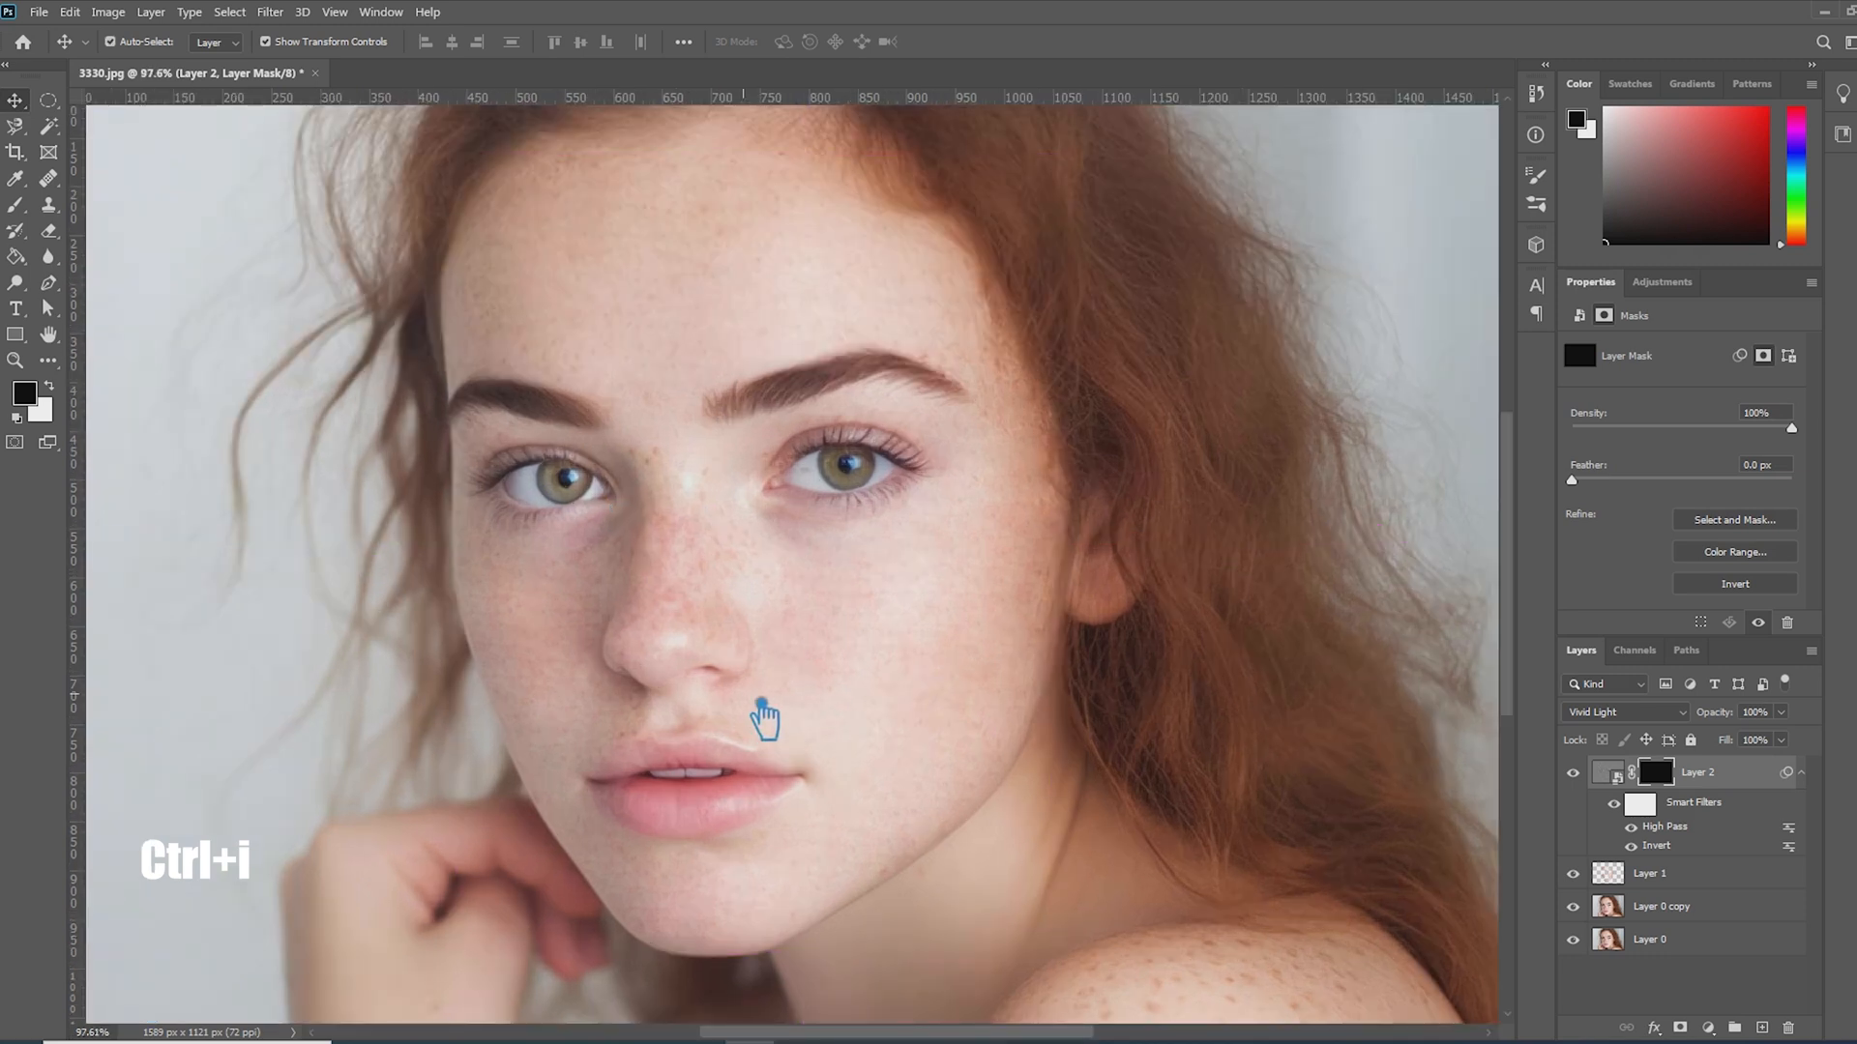
scroll(779, 704, "up", 3)
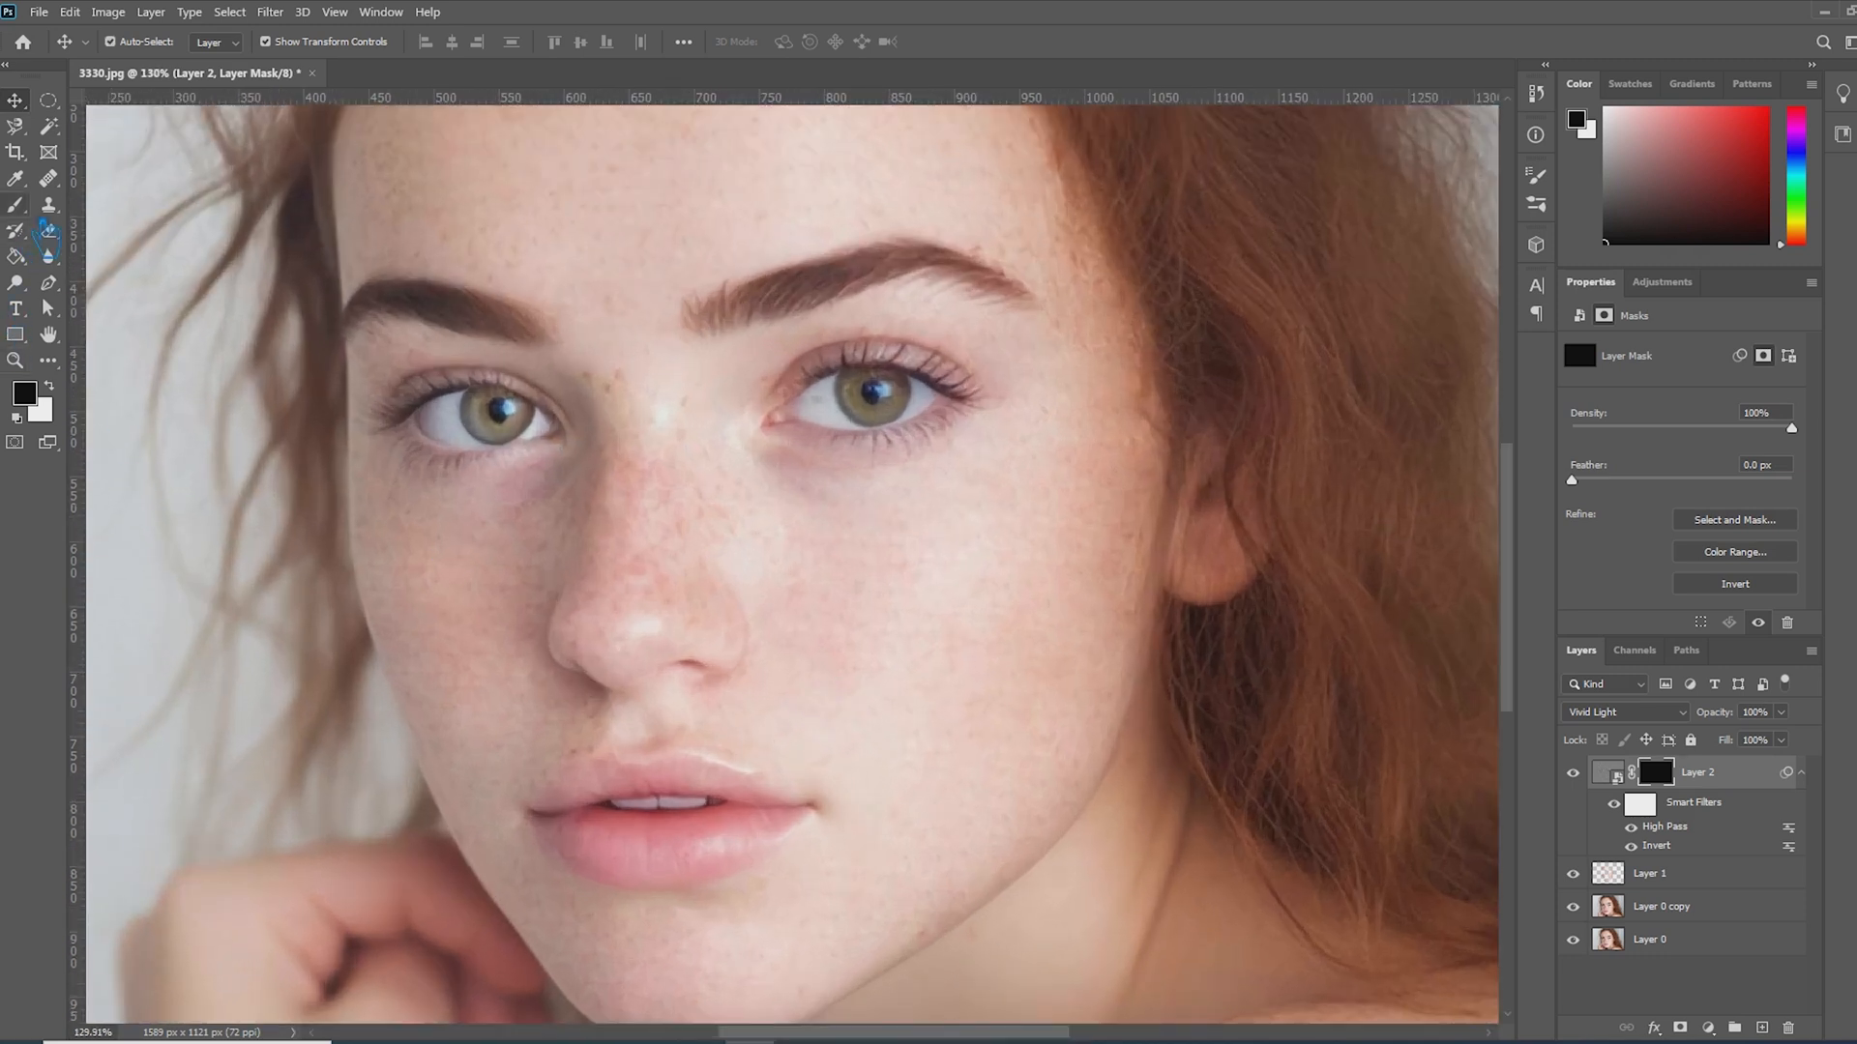
left_click(18, 206)
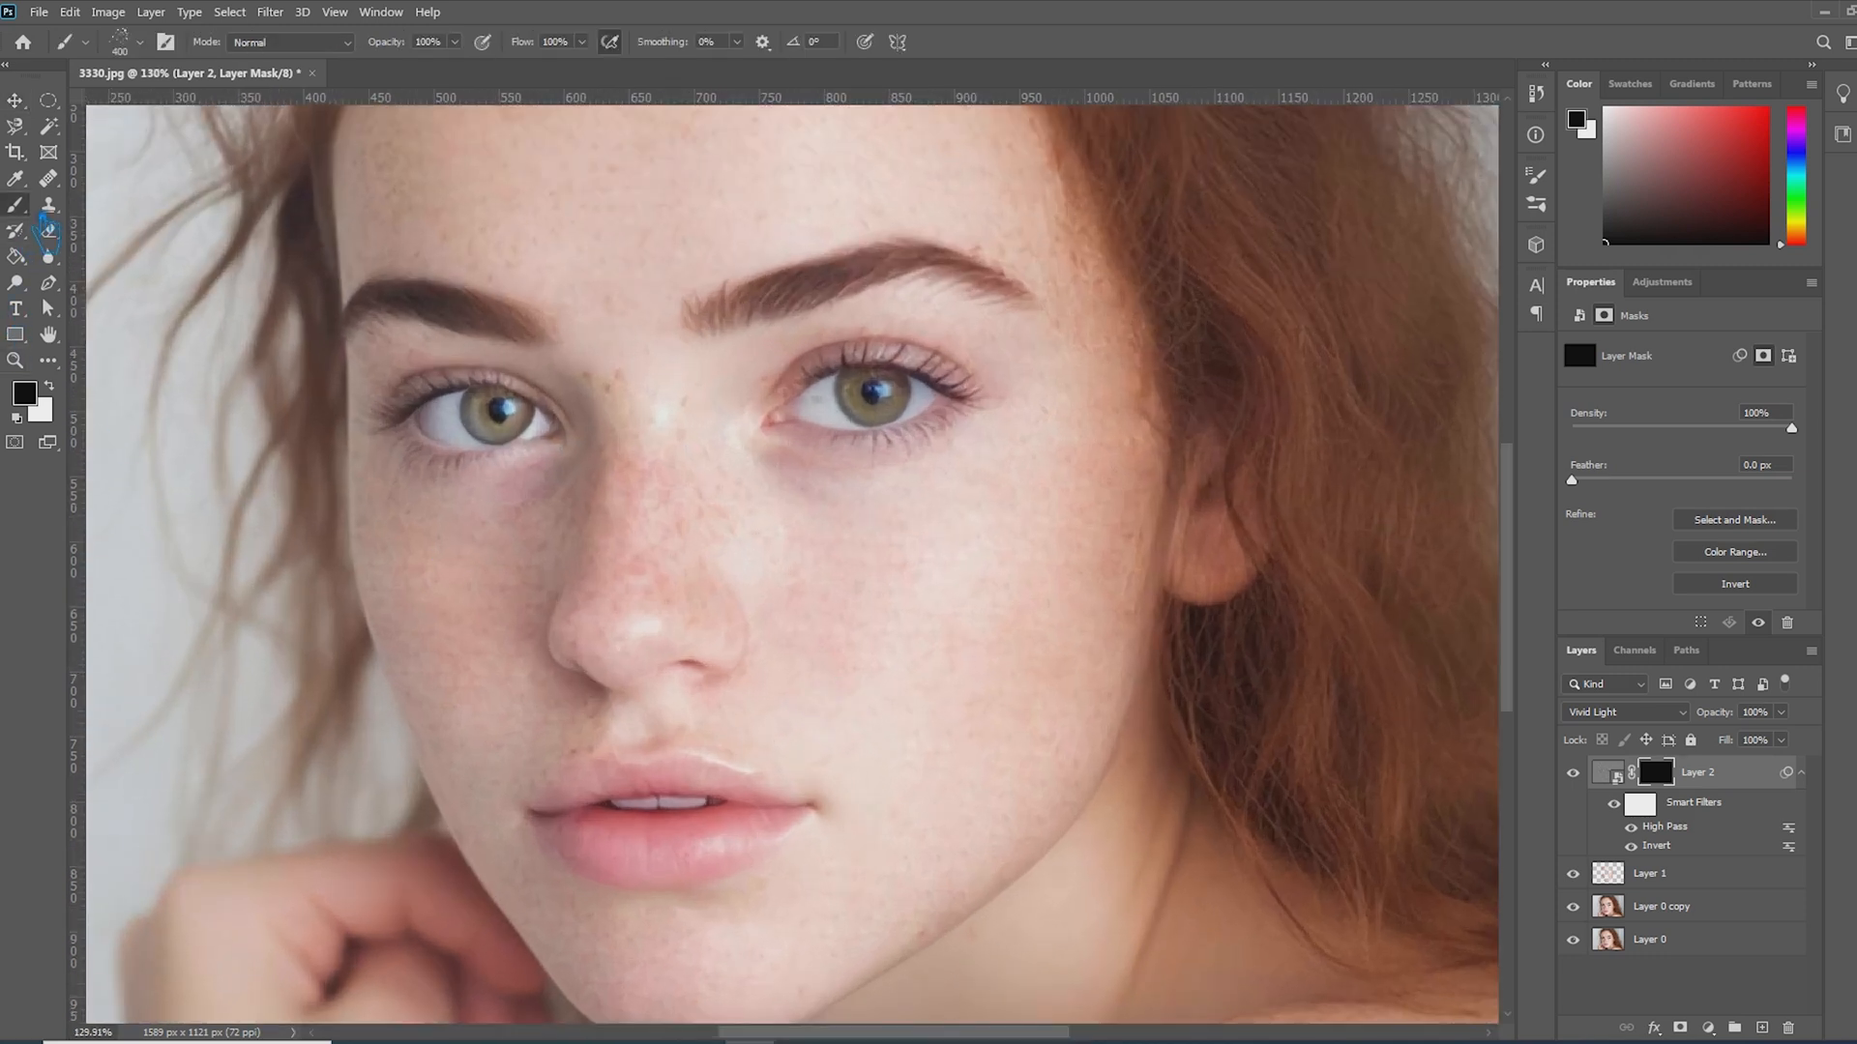
left_click(56, 388)
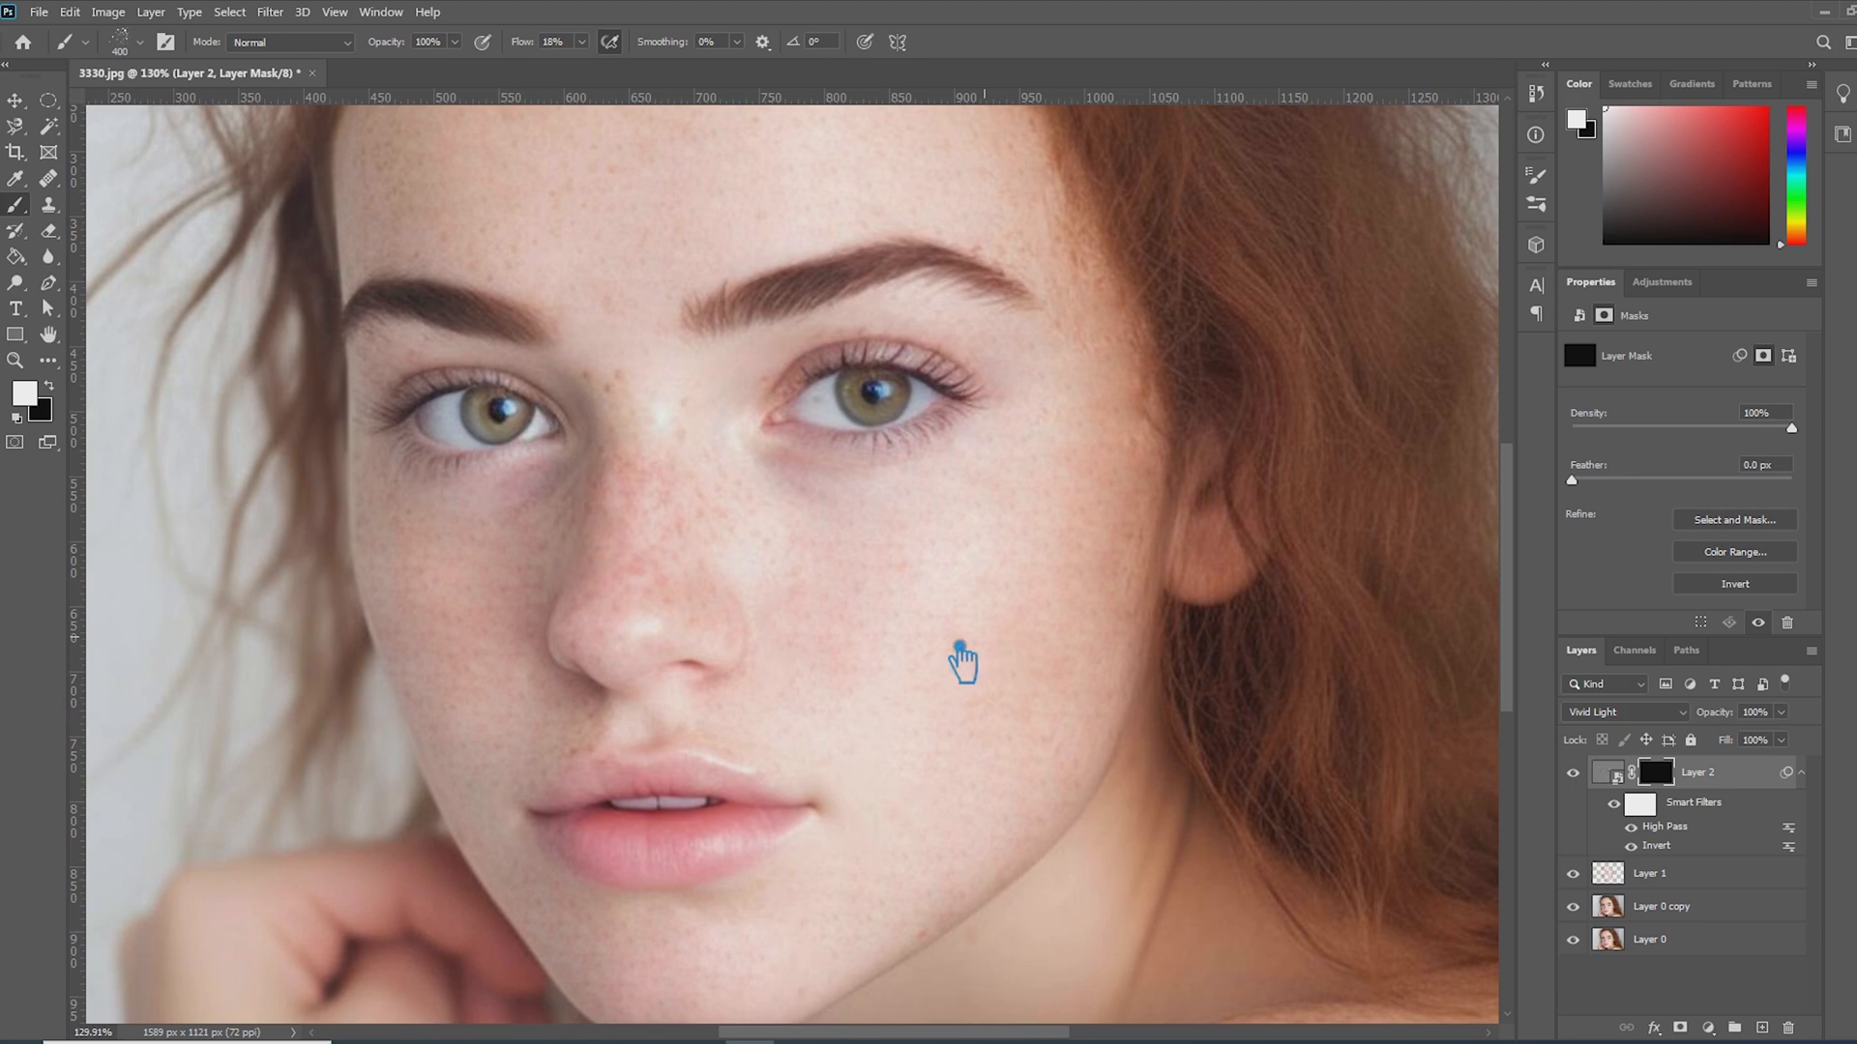
left_click(169, 43)
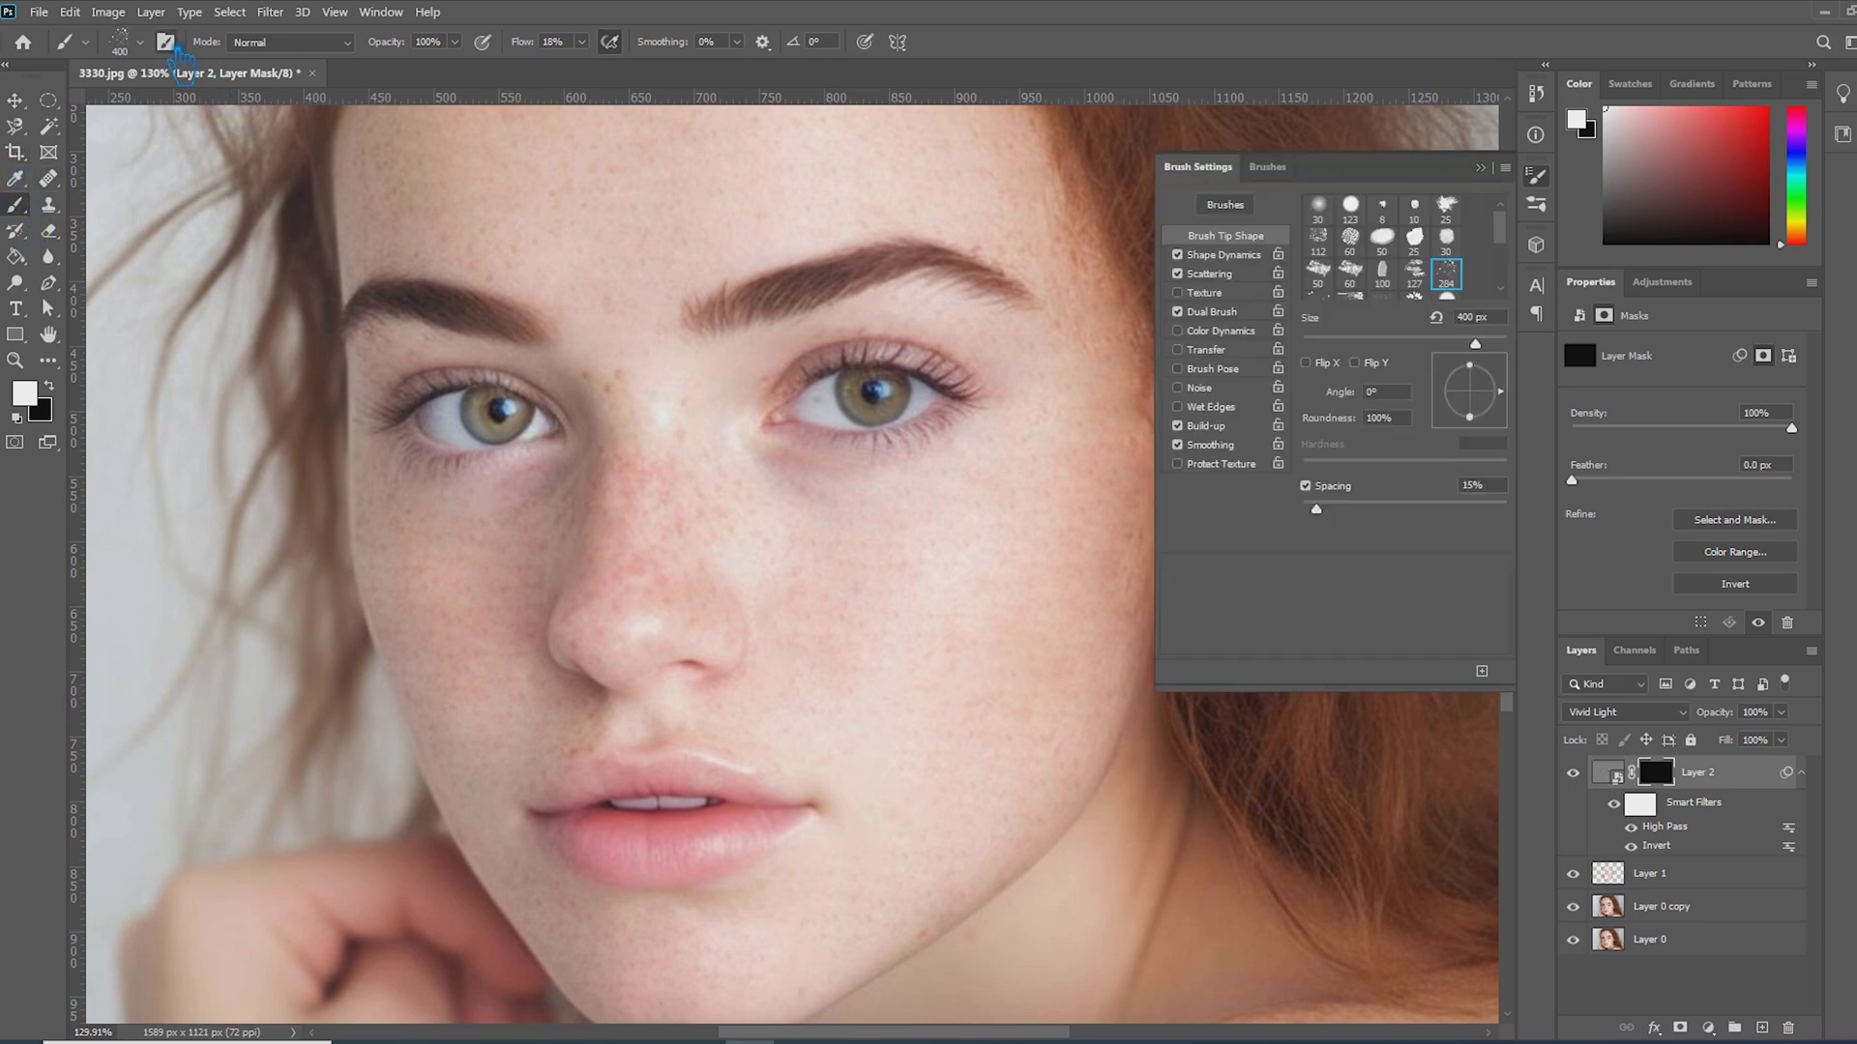
left_click(1321, 209)
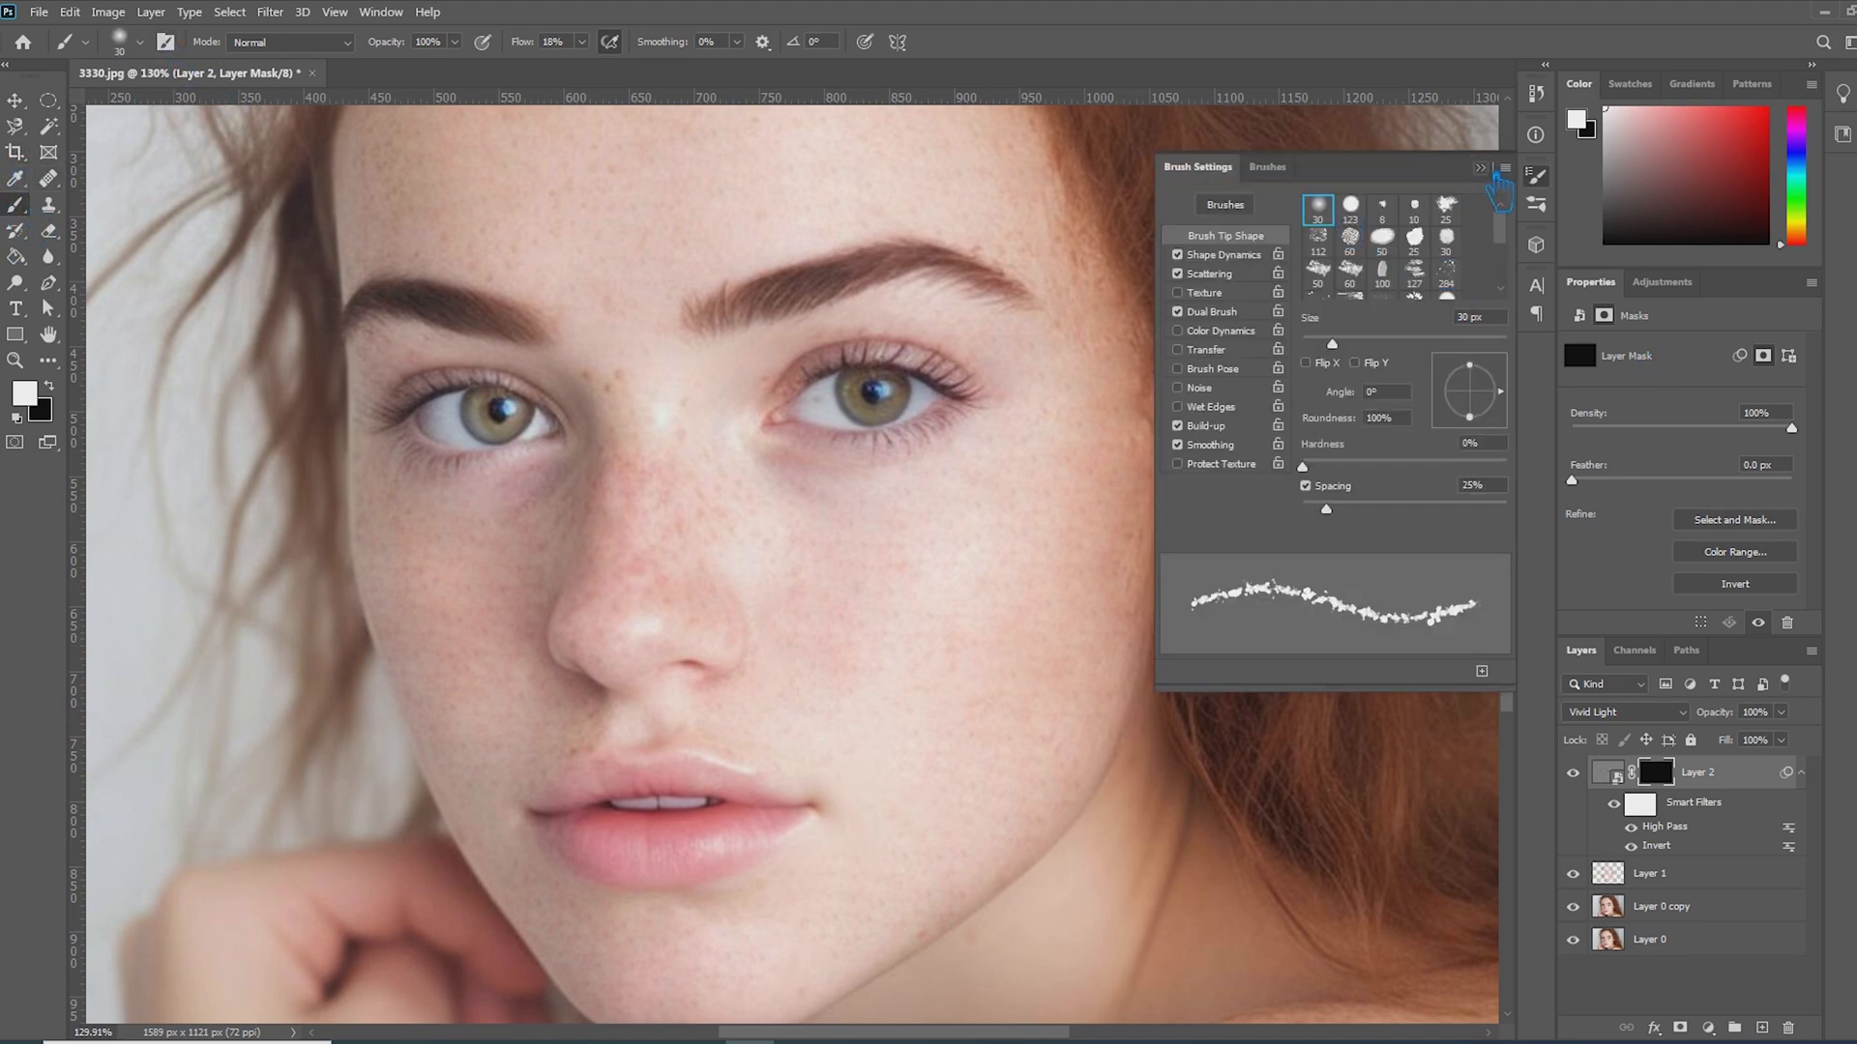
left_click(1177, 273)
left_click(1177, 254)
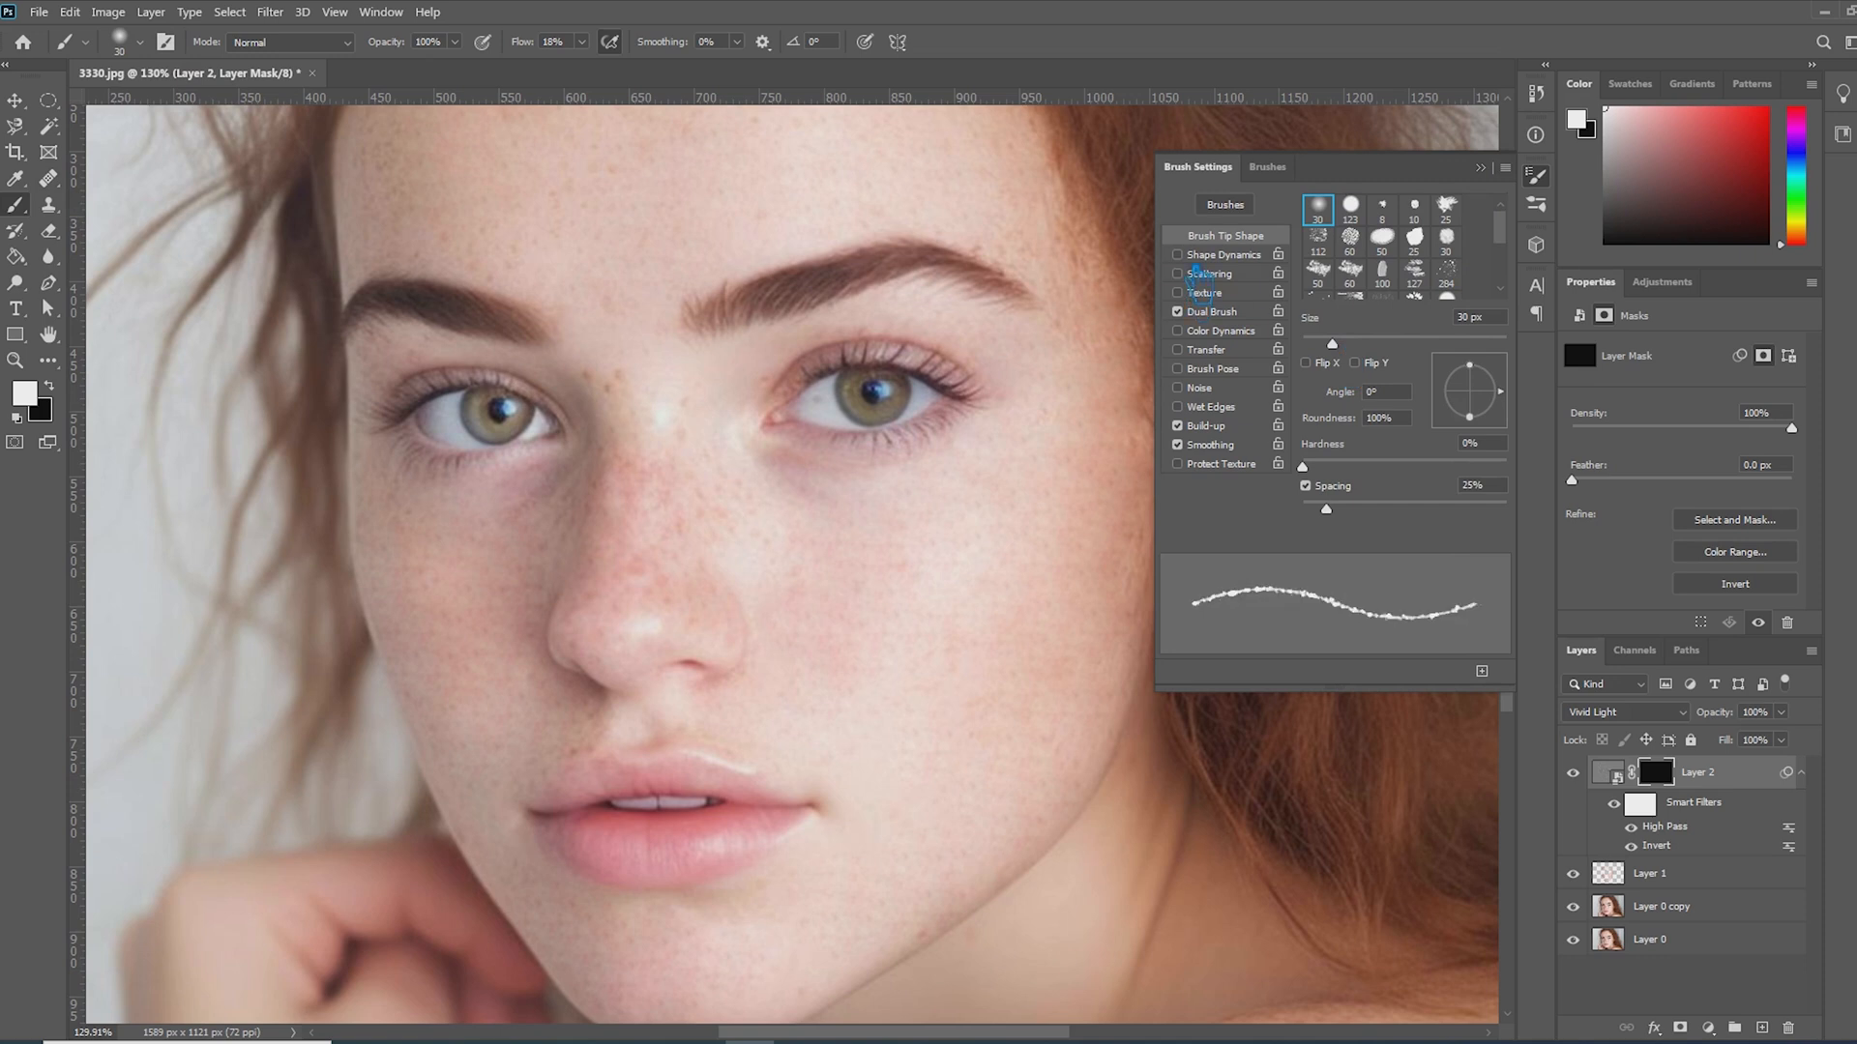
left_click(1177, 311)
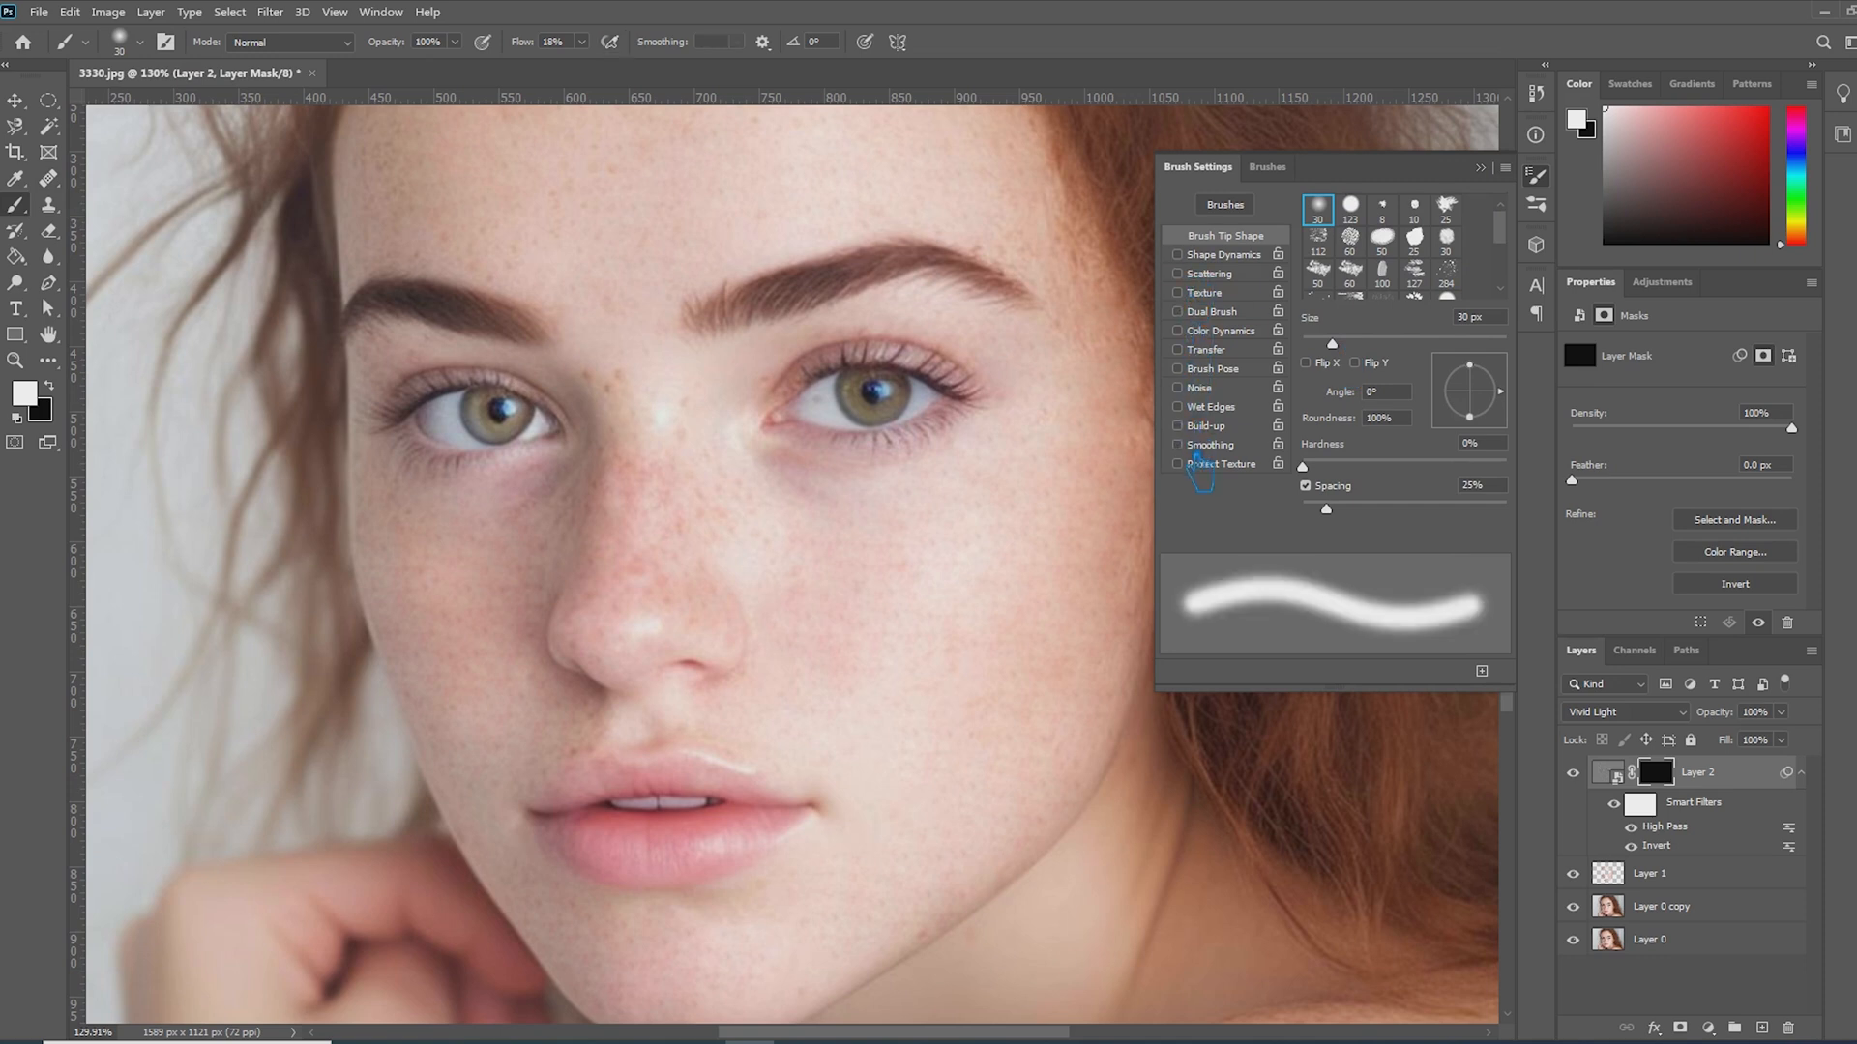
left_click(1535, 176)
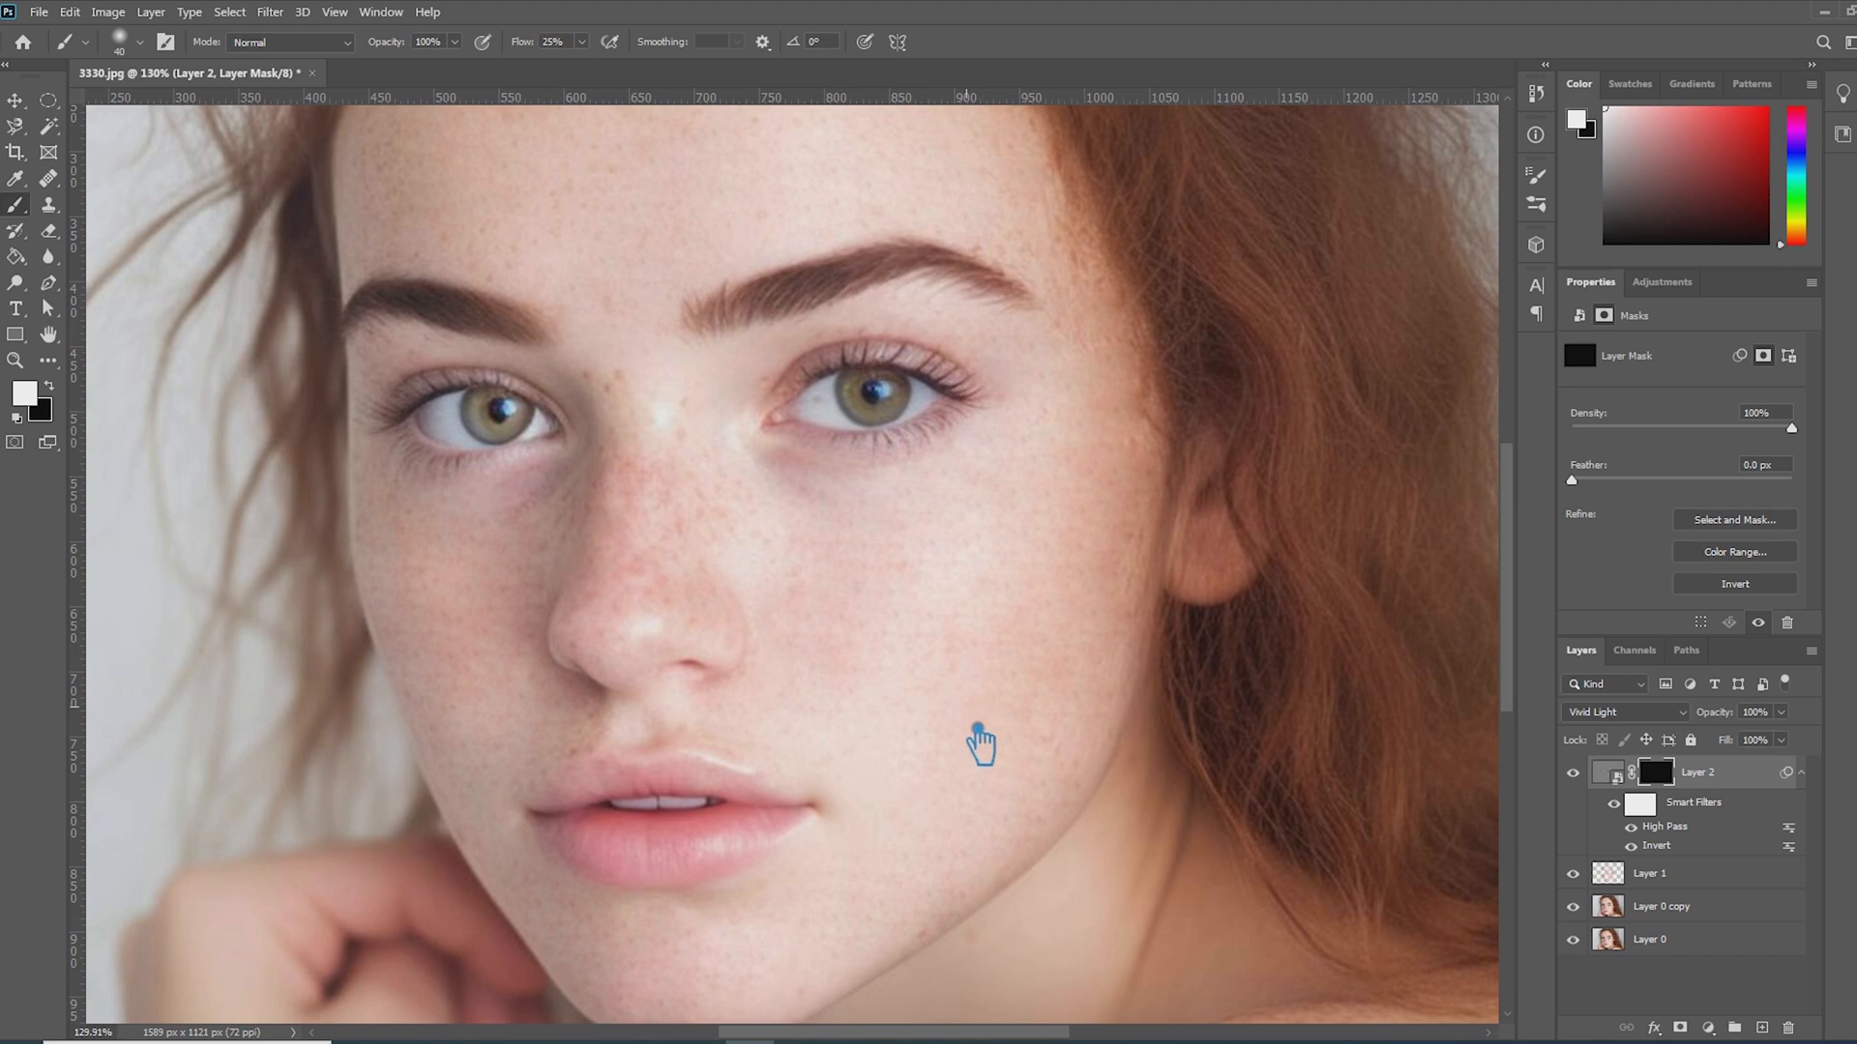
- Paint white on Layer 2's mask over both cheeks, the nose and the chin to smooth the skin there
mouse_move(884, 661)
left_mouse_down()
mouse_move(848, 616)
mouse_move(856, 656)
mouse_move(851, 571)
mouse_move(916, 584)
mouse_move(912, 602)
mouse_move(834, 680)
mouse_move(795, 692)
mouse_move(912, 766)
left_mouse_up()
mouse_move(1031, 790)
left_mouse_down()
mouse_move(961, 784)
mouse_move(984, 677)
mouse_move(1048, 651)
mouse_move(1088, 680)
mouse_move(1119, 672)
left_mouse_up()
mouse_move(1058, 806)
left_mouse_down()
mouse_move(1026, 854)
mouse_move(932, 902)
mouse_move(934, 852)
mouse_move(793, 929)
mouse_move(981, 936)
mouse_move(945, 932)
mouse_move(972, 913)
mouse_move(832, 965)
mouse_move(883, 904)
mouse_move(979, 895)
mouse_move(1019, 830)
mouse_move(1074, 530)
mouse_move(934, 572)
mouse_move(983, 545)
mouse_move(905, 595)
mouse_move(892, 575)
mouse_move(940, 576)
mouse_move(1011, 490)
mouse_move(990, 542)
mouse_move(1061, 506)
mouse_move(1025, 528)
mouse_move(1035, 630)
mouse_move(1119, 434)
mouse_move(1098, 395)
mouse_move(1056, 672)
mouse_move(1075, 592)
mouse_move(1100, 650)
mouse_move(1127, 524)
mouse_move(1114, 569)
mouse_move(1133, 591)
mouse_move(1151, 473)
mouse_move(1093, 544)
mouse_move(682, 405)
mouse_move(660, 515)
mouse_move(658, 368)
mouse_move(659, 448)
mouse_move(643, 379)
mouse_move(630, 429)
mouse_move(617, 400)
mouse_move(628, 369)
mouse_move(662, 447)
mouse_move(694, 451)
mouse_move(660, 504)
mouse_move(630, 512)
mouse_move(613, 485)
mouse_move(597, 504)
mouse_move(595, 479)
mouse_move(544, 512)
mouse_move(629, 505)
mouse_move(627, 479)
mouse_move(503, 510)
mouse_move(592, 607)
mouse_move(627, 607)
mouse_move(657, 662)
mouse_move(787, 616)
mouse_move(737, 698)
mouse_move(435, 650)
mouse_move(464, 599)
mouse_move(481, 700)
mouse_move(605, 501)
left_mouse_up()
mouse_move(475, 581)
left_mouse_down()
mouse_move(547, 537)
mouse_move(450, 587)
mouse_move(418, 585)
mouse_move(419, 521)
mouse_move(388, 549)
mouse_move(377, 537)
mouse_move(405, 590)
left_mouse_up()
mouse_move(438, 695)
left_mouse_down()
mouse_move(465, 760)
mouse_move(511, 678)
mouse_move(557, 686)
left_mouse_up()
mouse_move(586, 621)
left_mouse_down()
mouse_move(578, 731)
mouse_move(538, 729)
mouse_move(572, 702)
mouse_move(659, 744)
mouse_move(611, 747)
mouse_move(809, 758)
mouse_move(532, 747)
mouse_move(571, 770)
mouse_move(461, 811)
mouse_move(471, 789)
mouse_move(484, 854)
mouse_move(528, 861)
mouse_move(502, 831)
mouse_move(586, 907)
mouse_move(736, 916)
mouse_move(668, 974)
mouse_move(569, 925)
mouse_move(658, 950)
mouse_move(552, 922)
mouse_move(623, 1001)
mouse_move(538, 911)
mouse_move(694, 974)
mouse_move(704, 996)
mouse_move(650, 1016)
left_mouse_up()
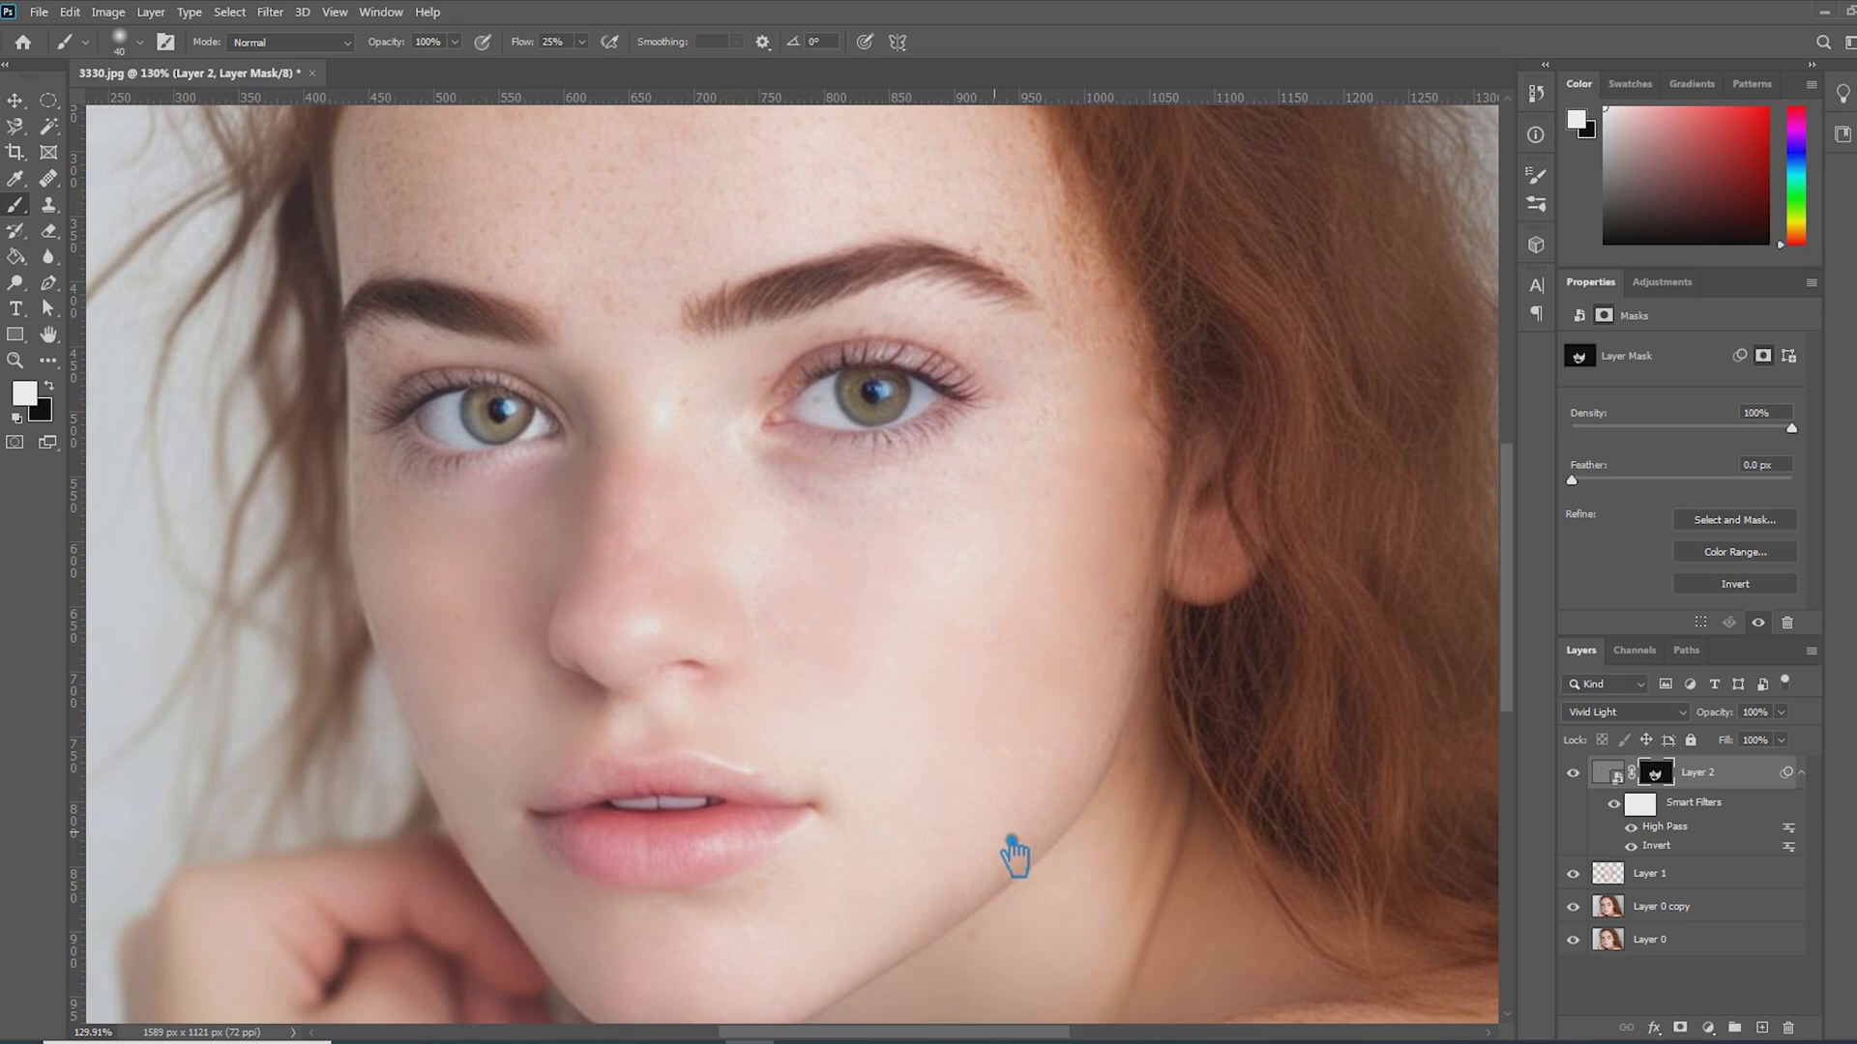
- Paint white on Layer 2's mask over the forehead and the skin around the eyes and eyebrows
scroll(832, 788, "up", 2)
scroll(832, 788, "up", 5)
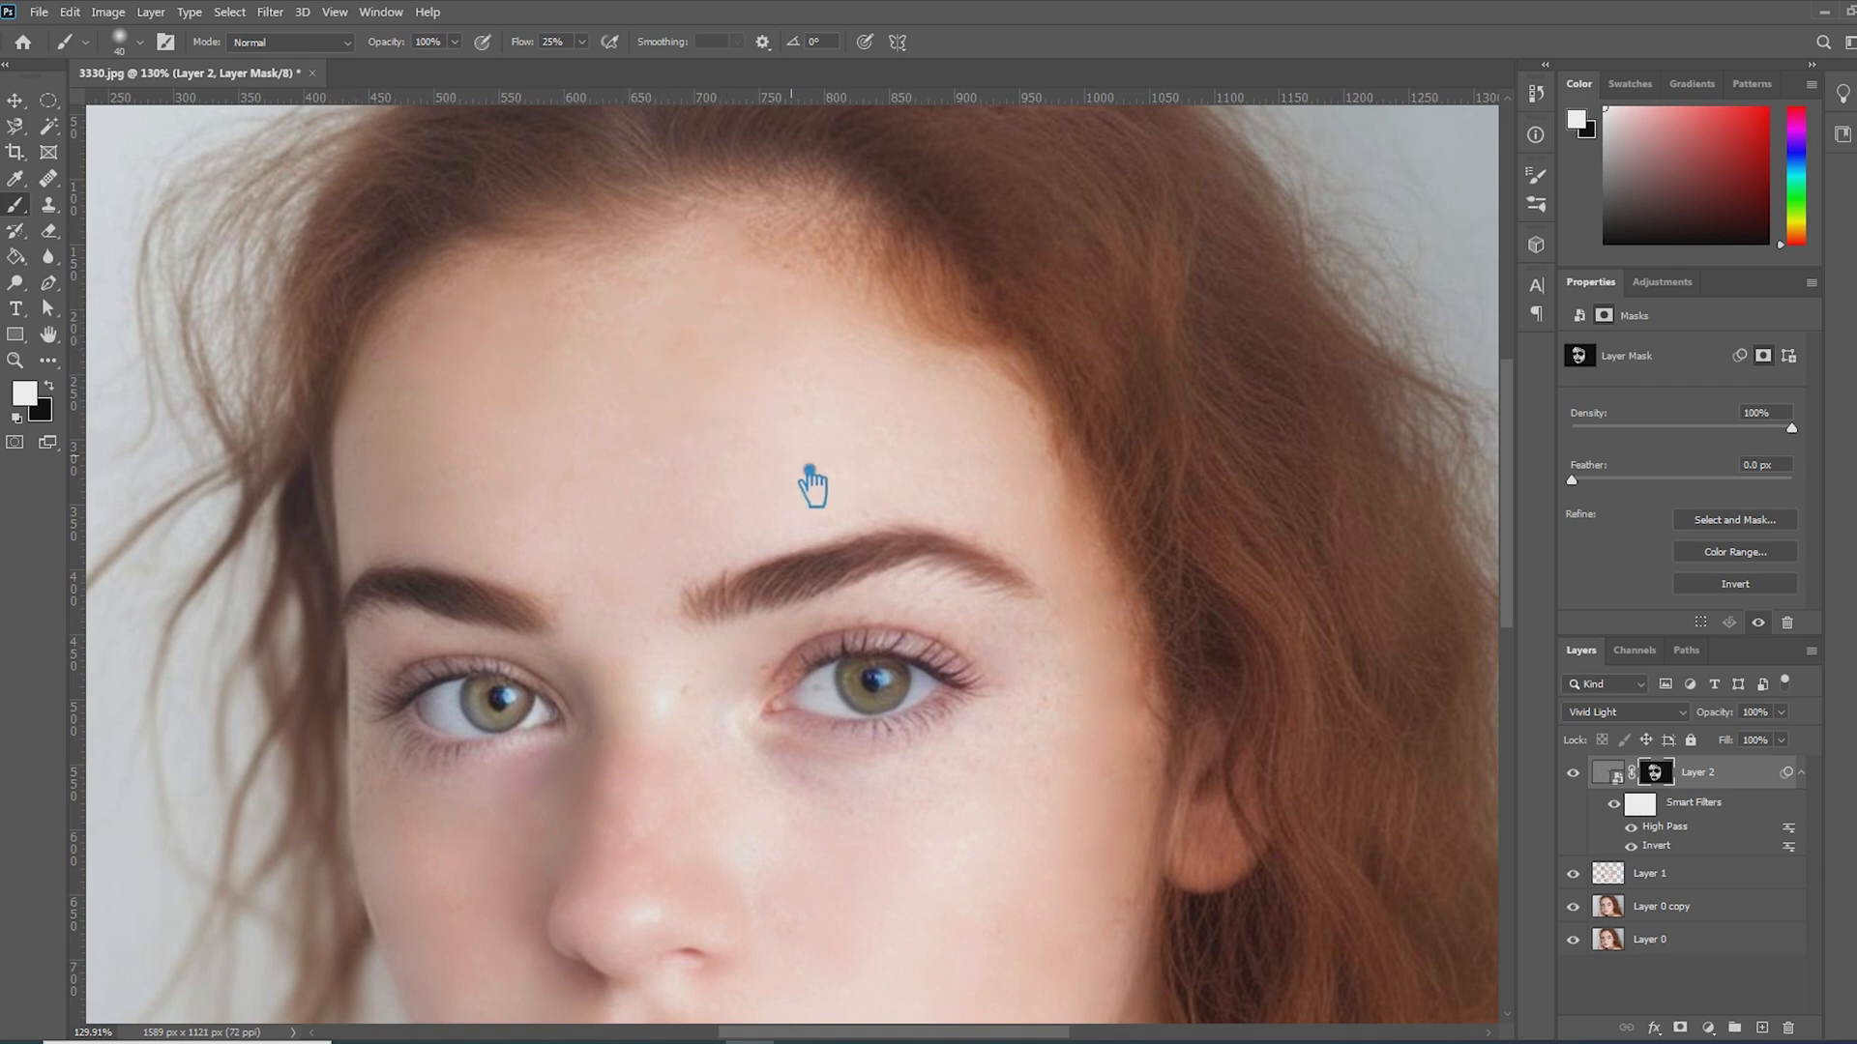
scroll(786, 755, "down", 2)
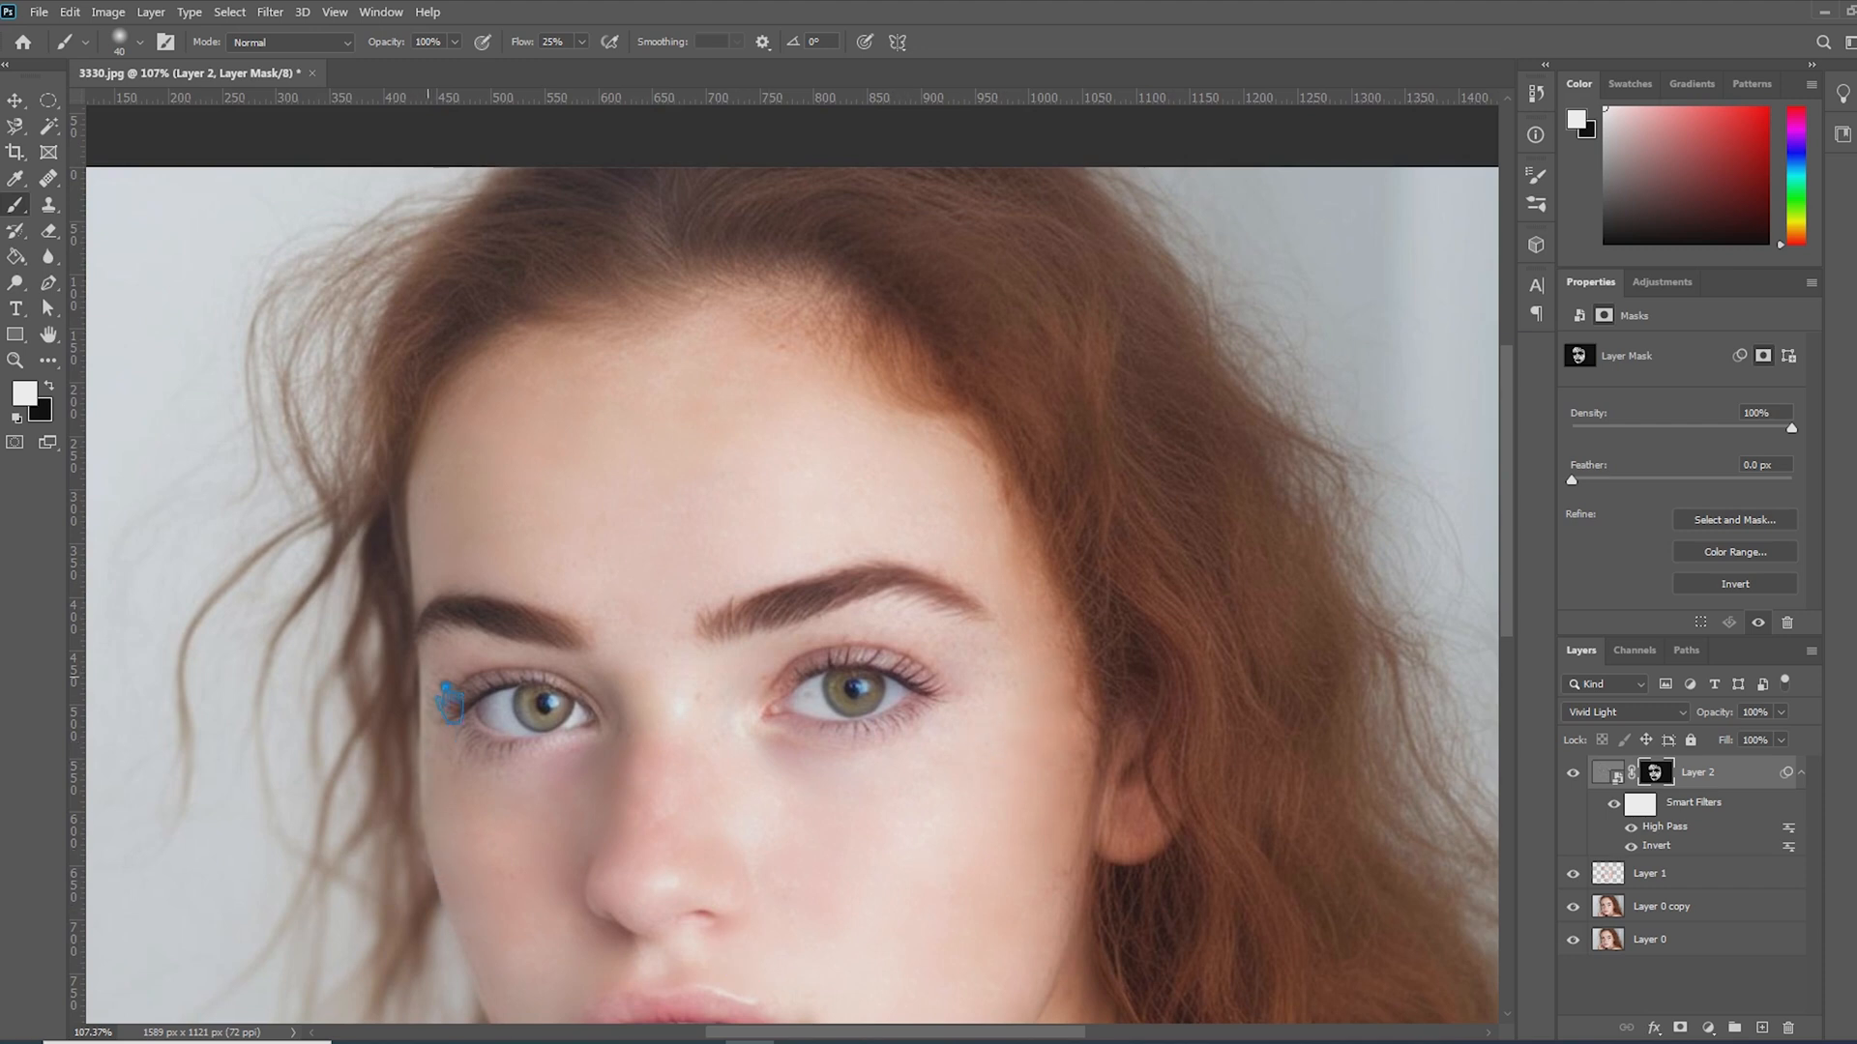
scroll(543, 986, "down", 3)
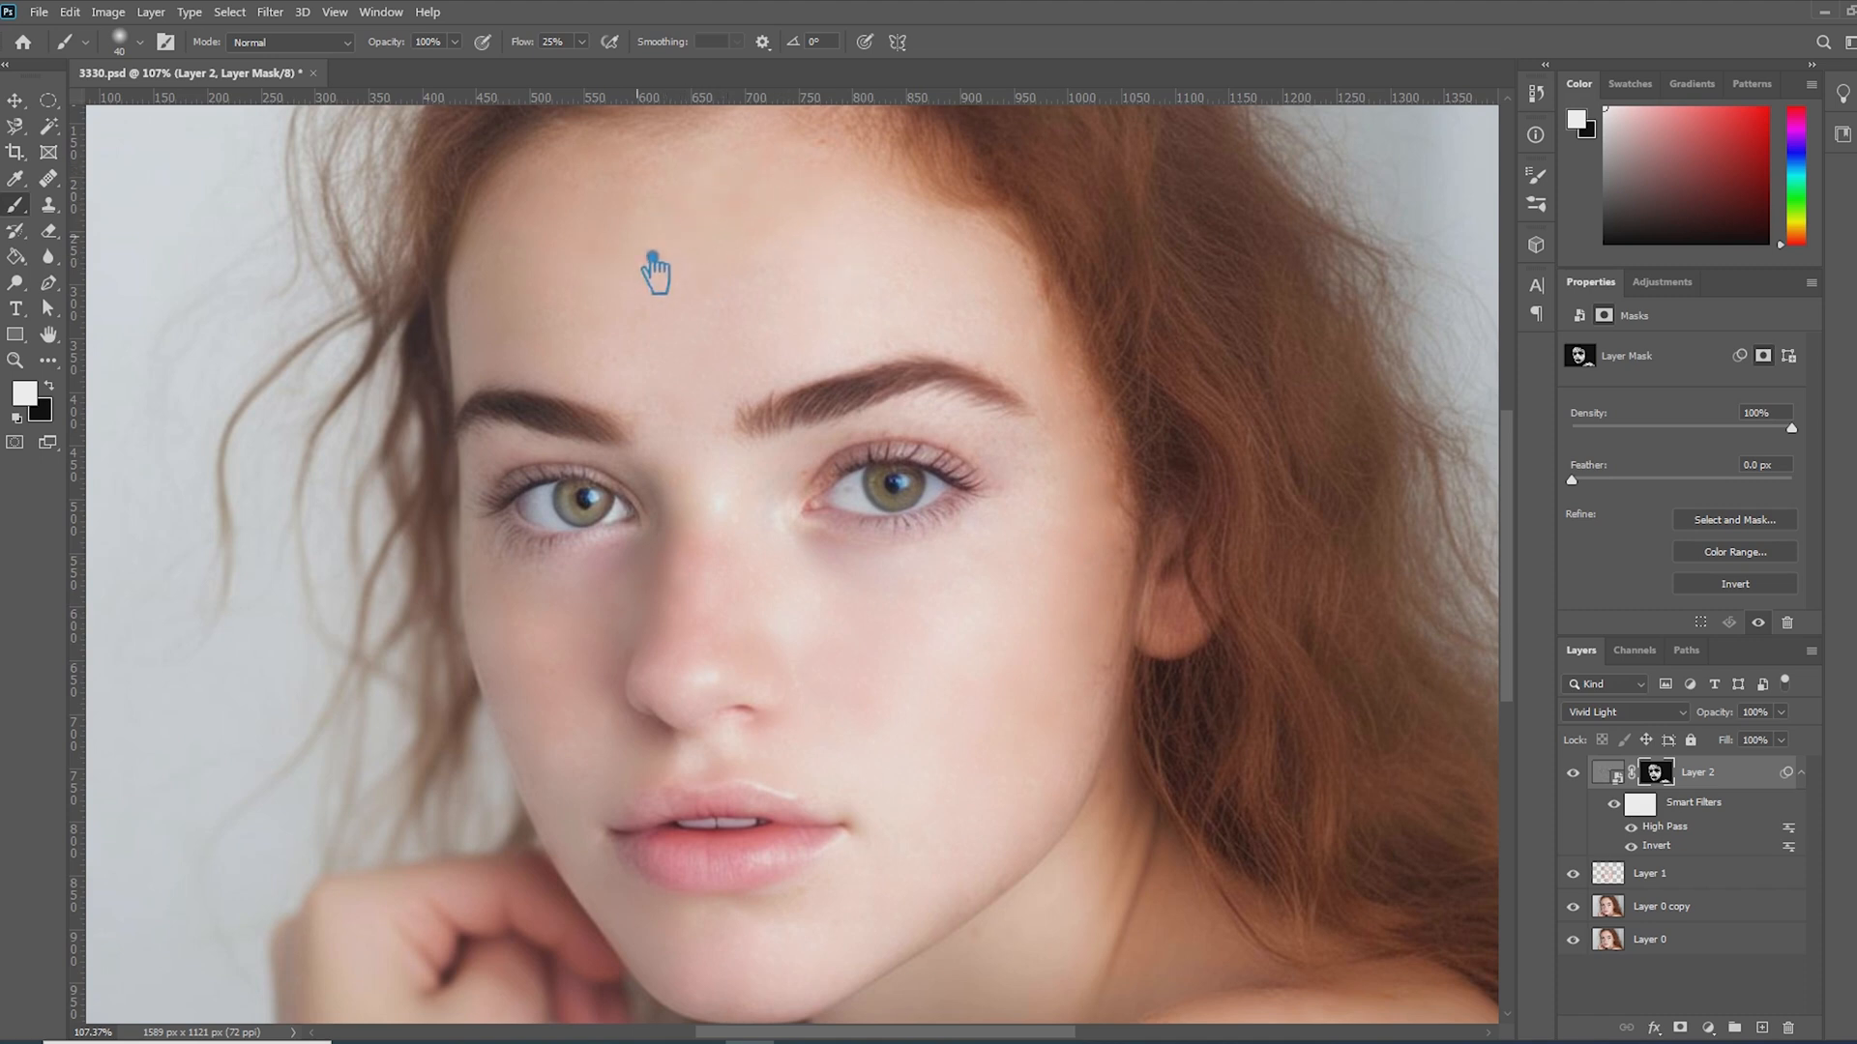
- Stamp the smoothed result of all visible layers into a new top layer and convert it to a Smart Object
key("ctrl+alt+shift+e")
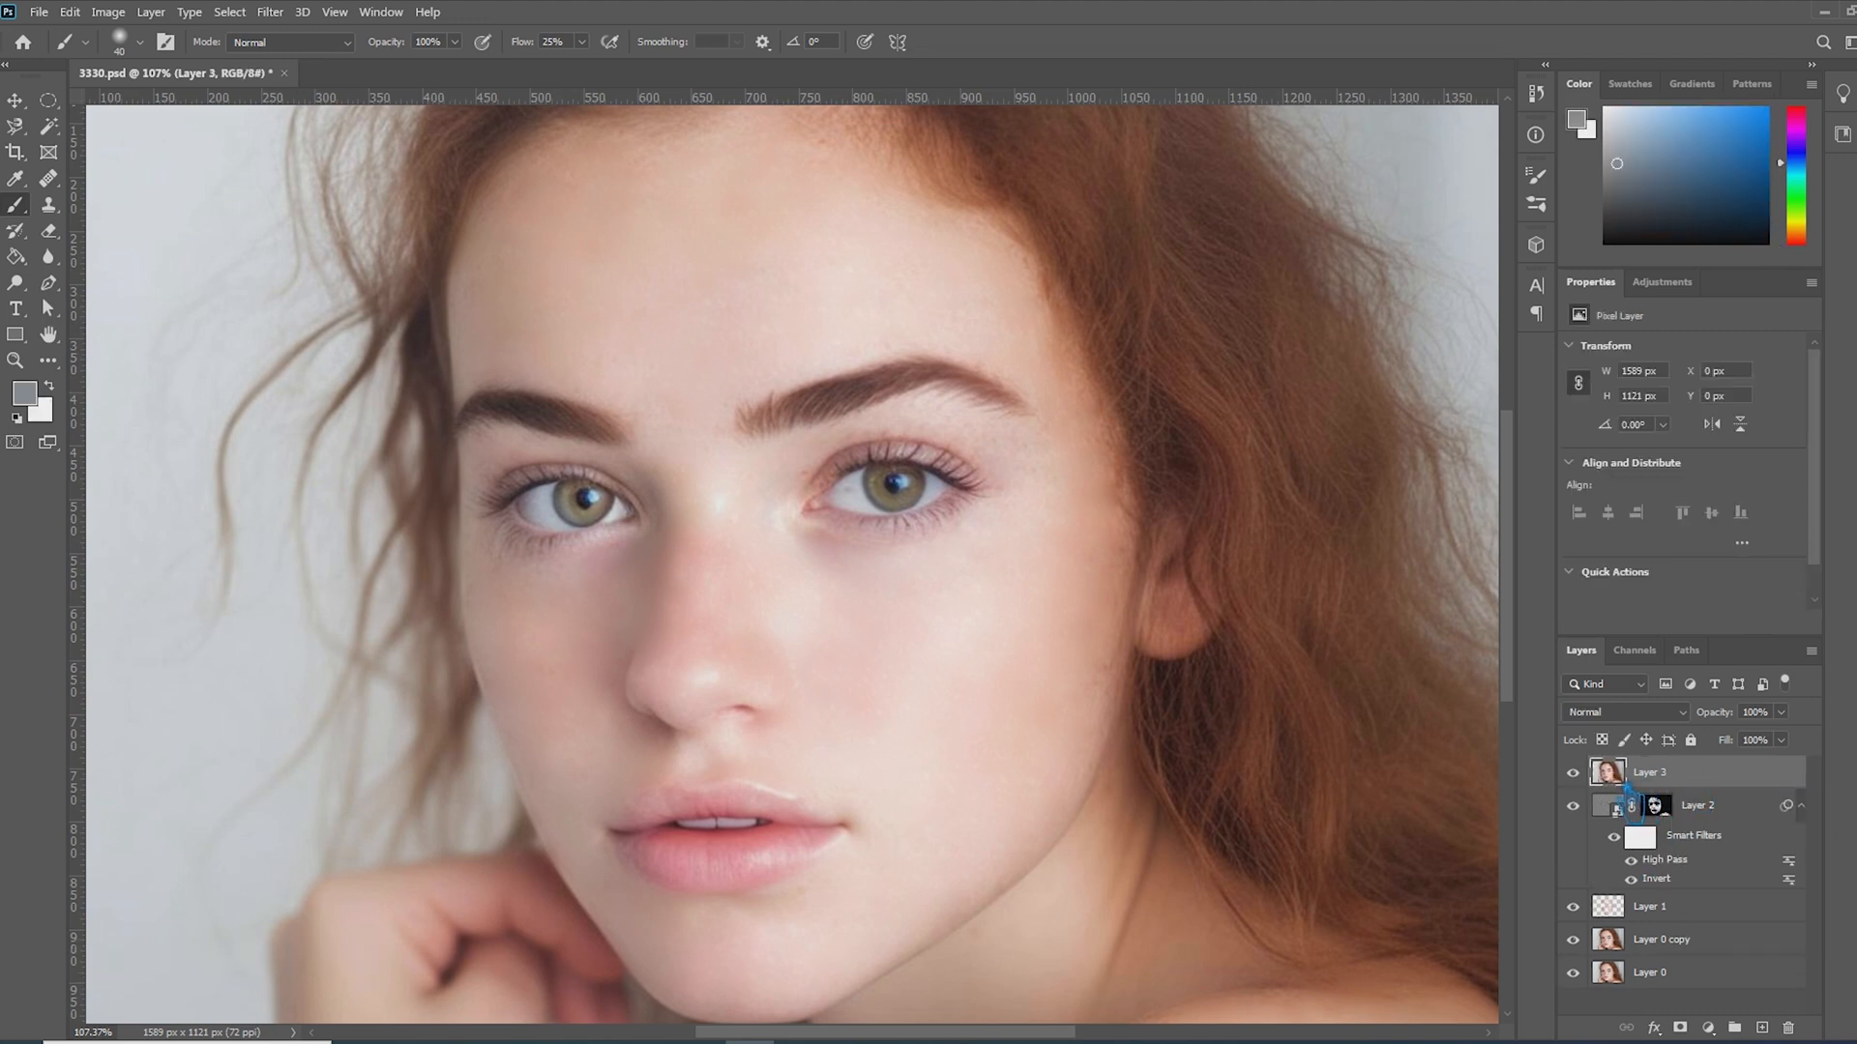
right_click(1617, 779)
left_click(1707, 882)
right_click(1700, 783)
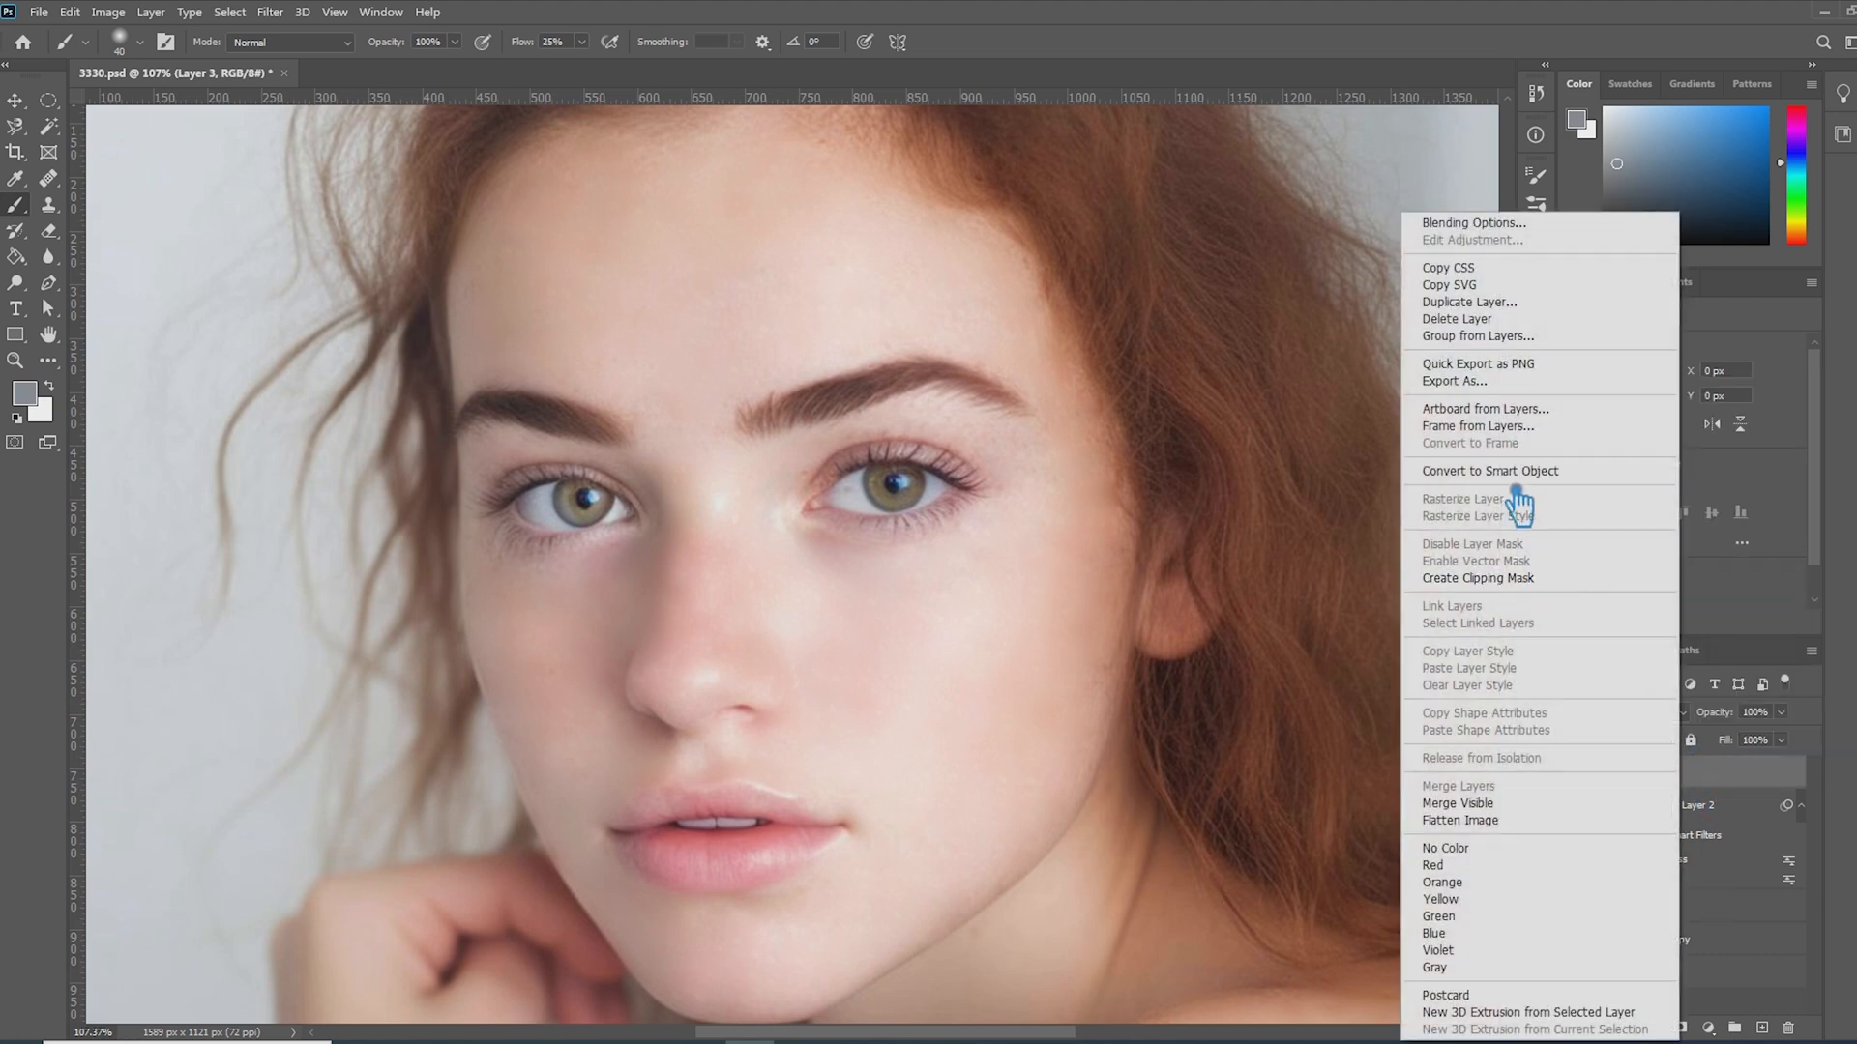
left_click(1517, 473)
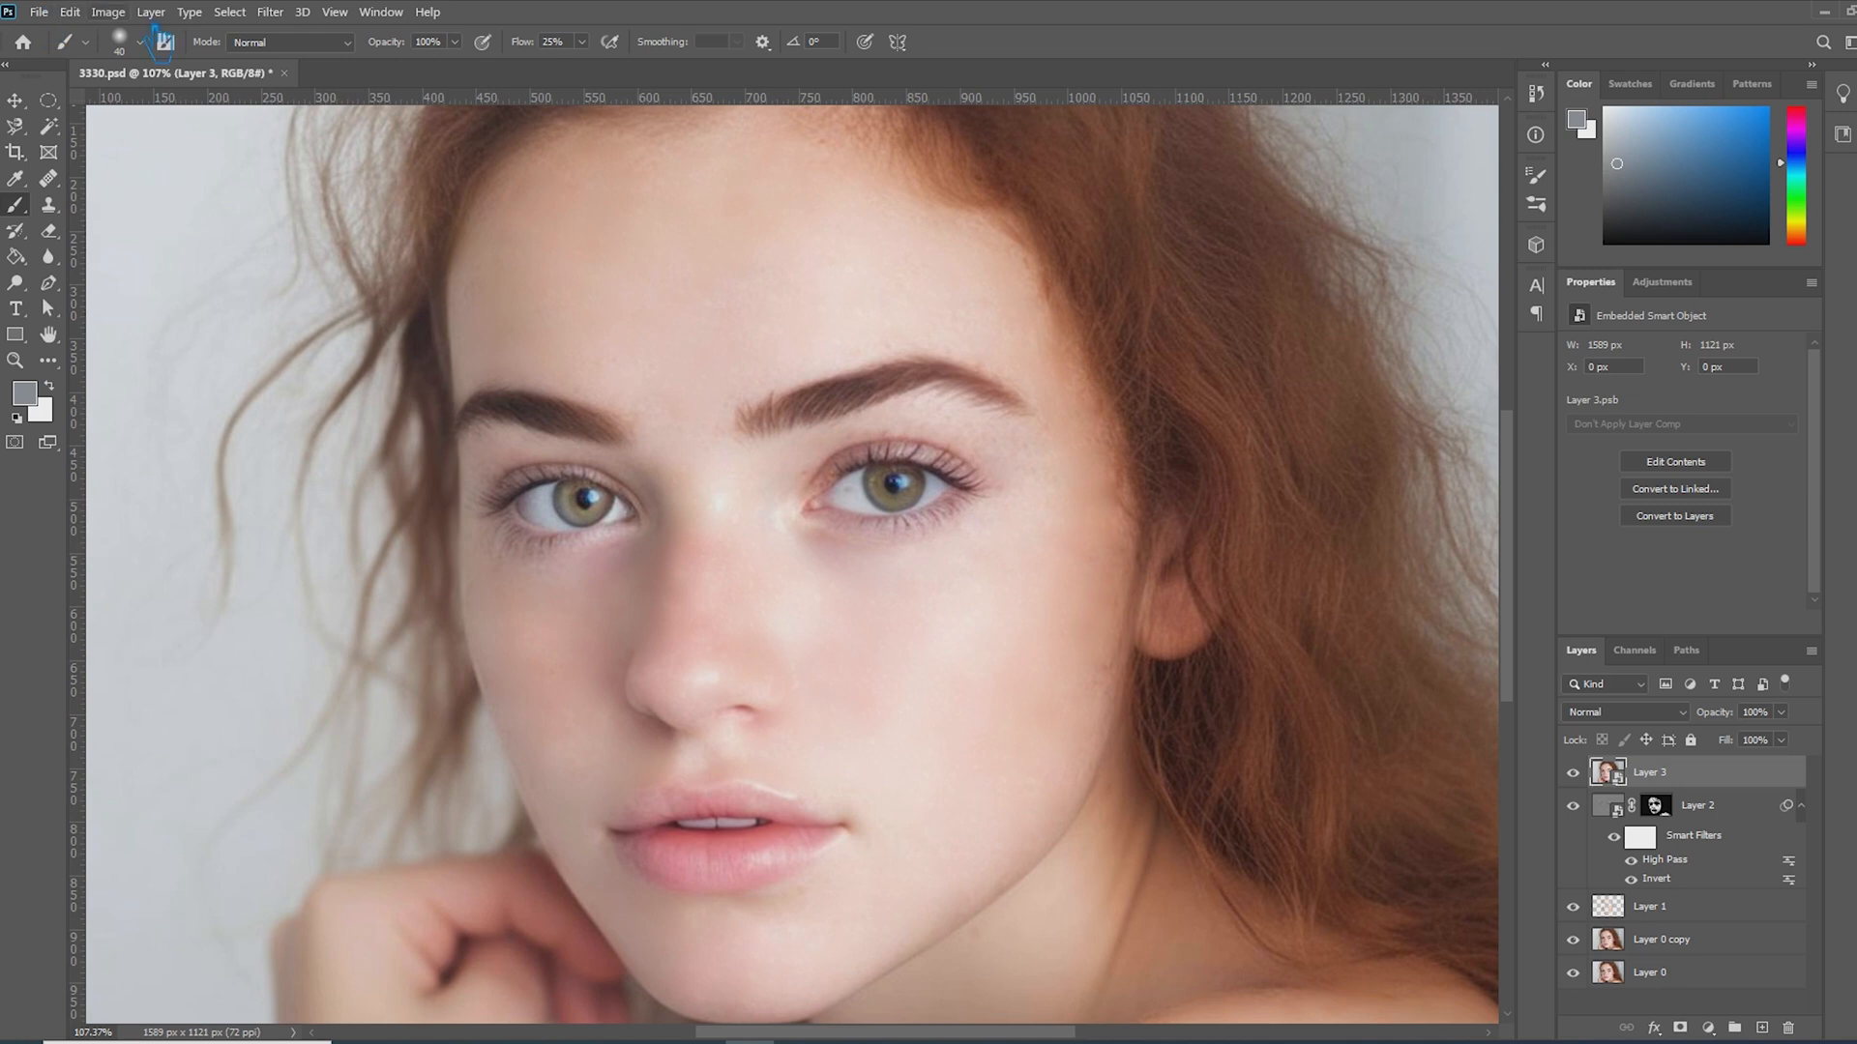
- Apply the Camera Raw Filter to Layer 3 with Temperature -7, Tint +1 and Exposure +0.30
left_click(272, 13)
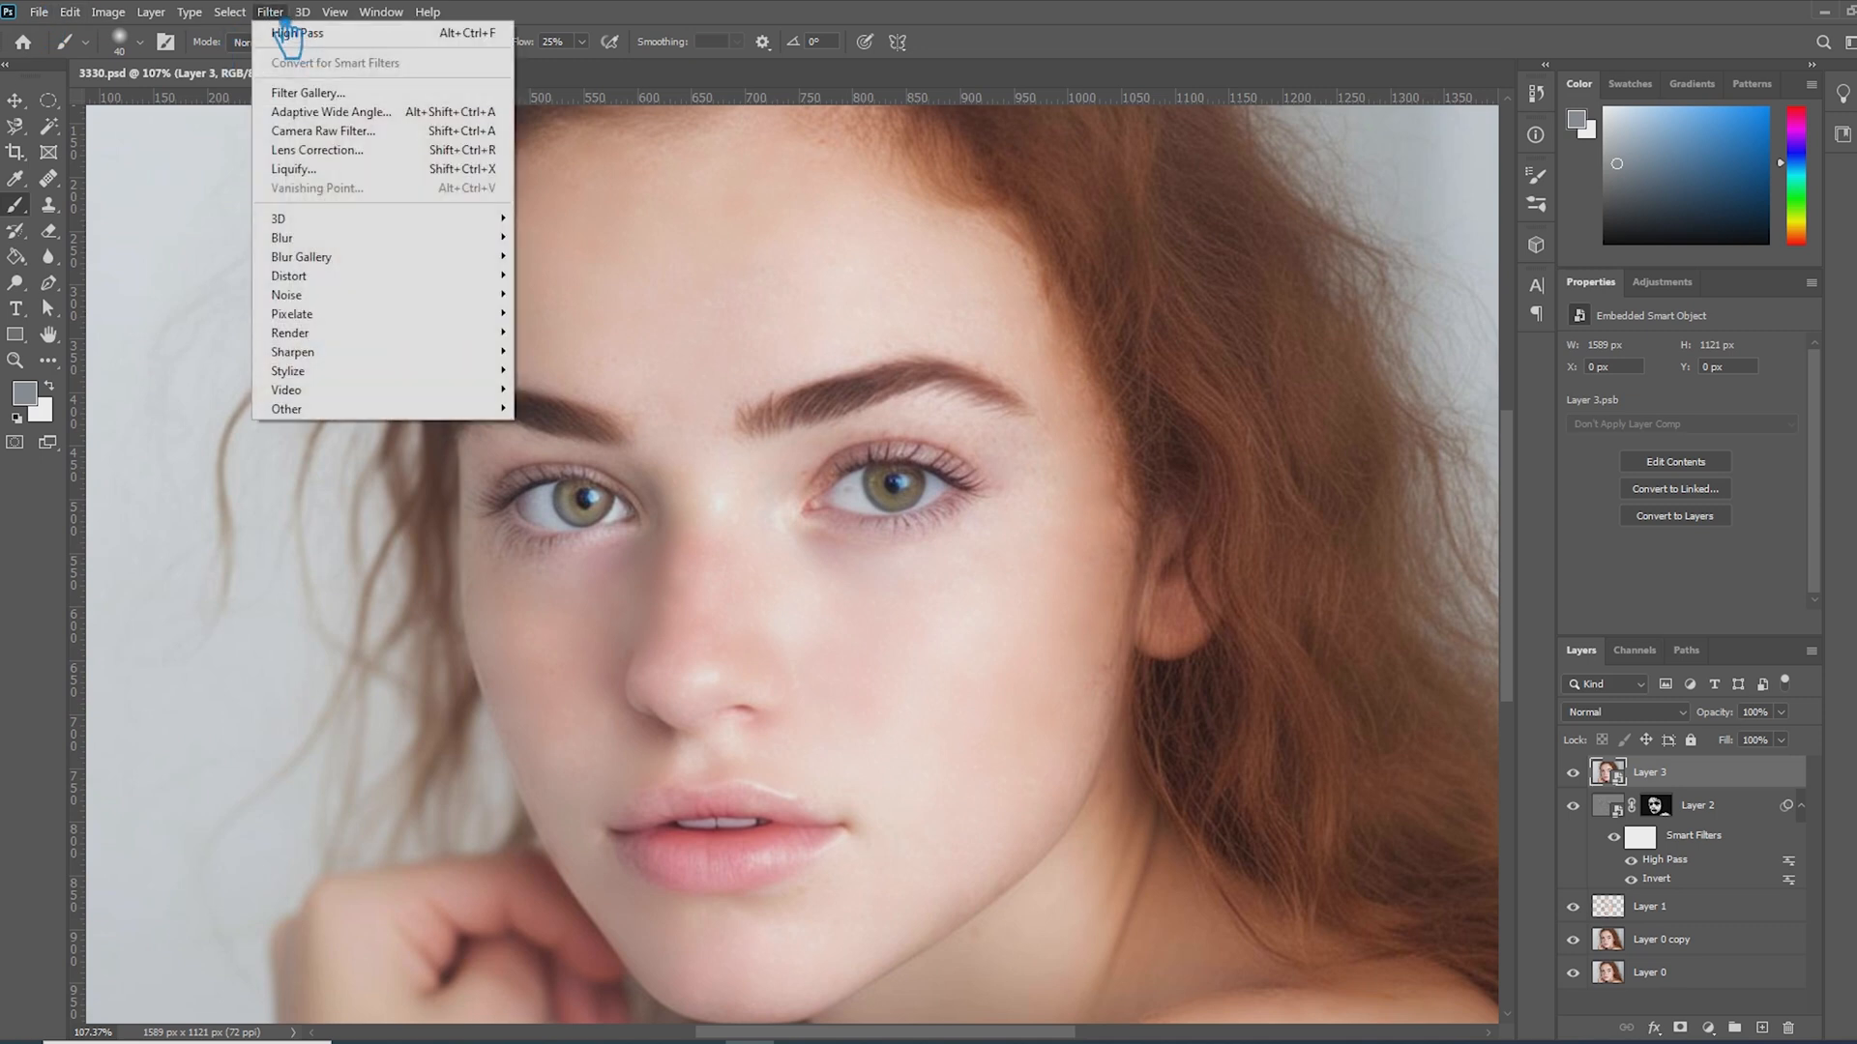
left_click(360, 133)
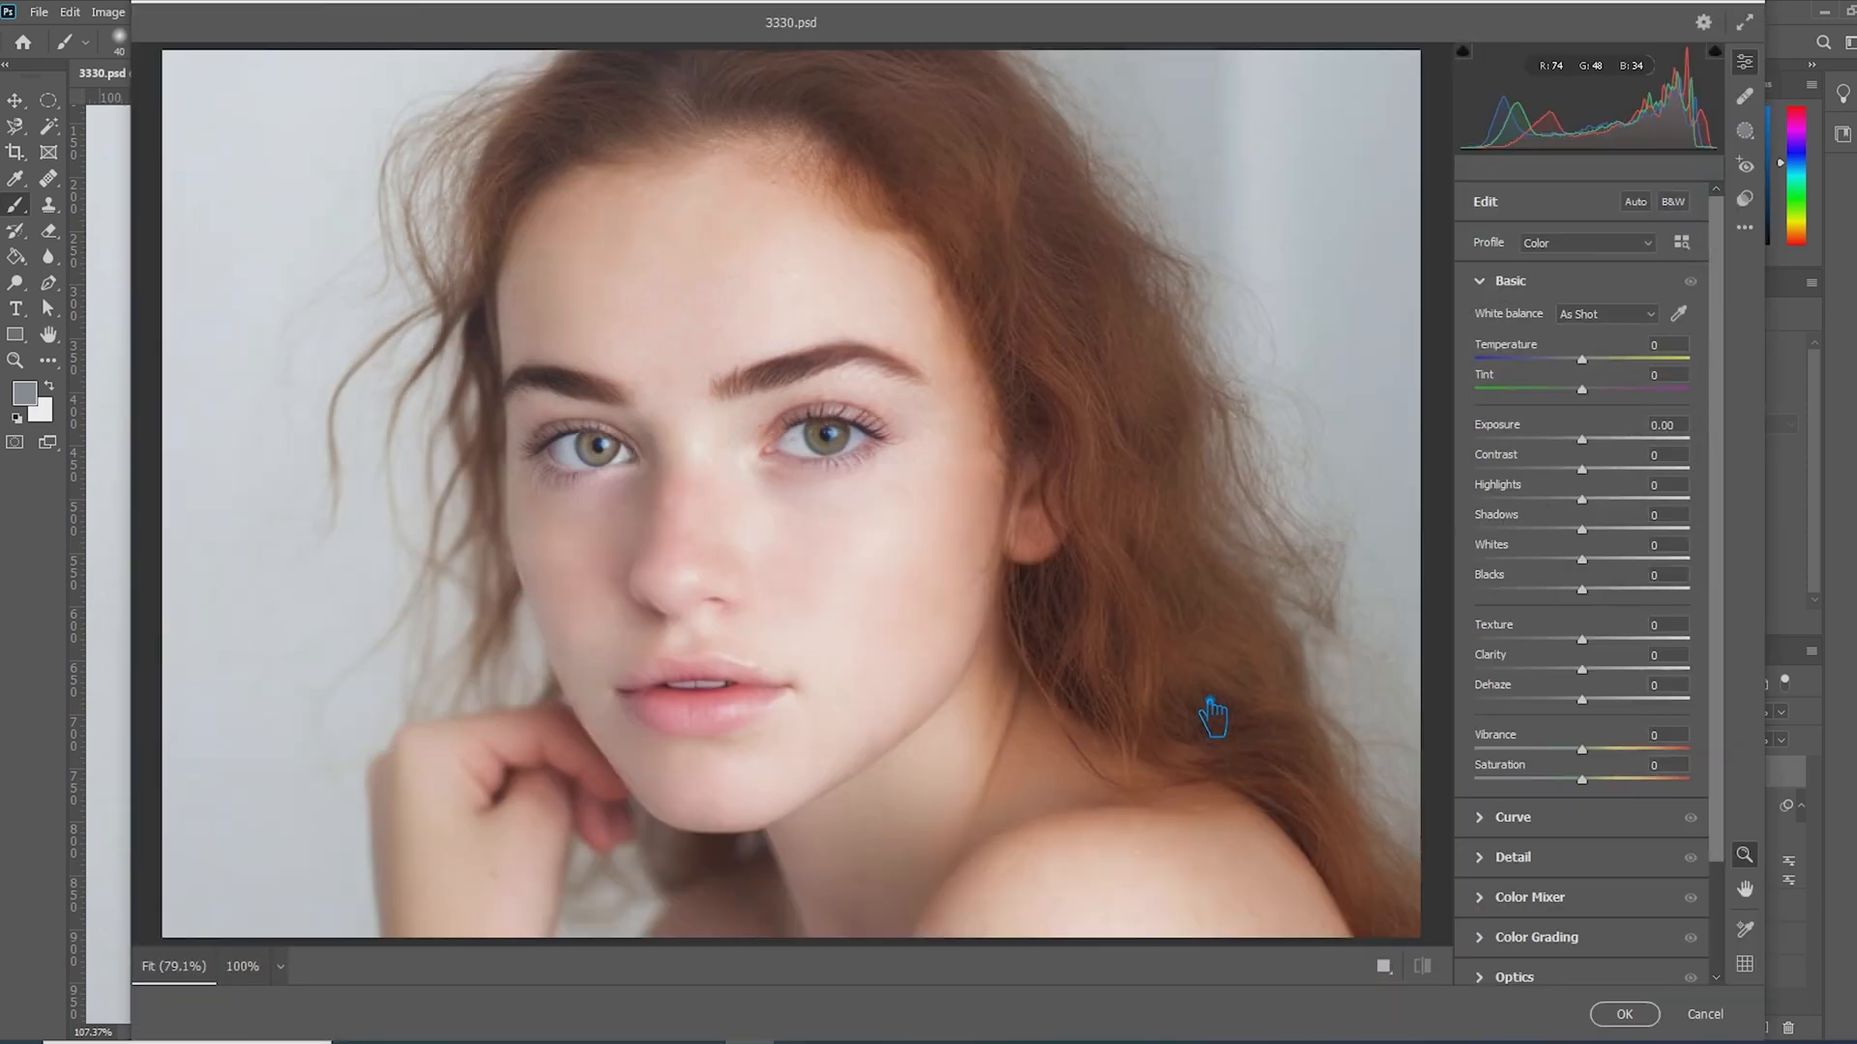
left_click(1181, 908)
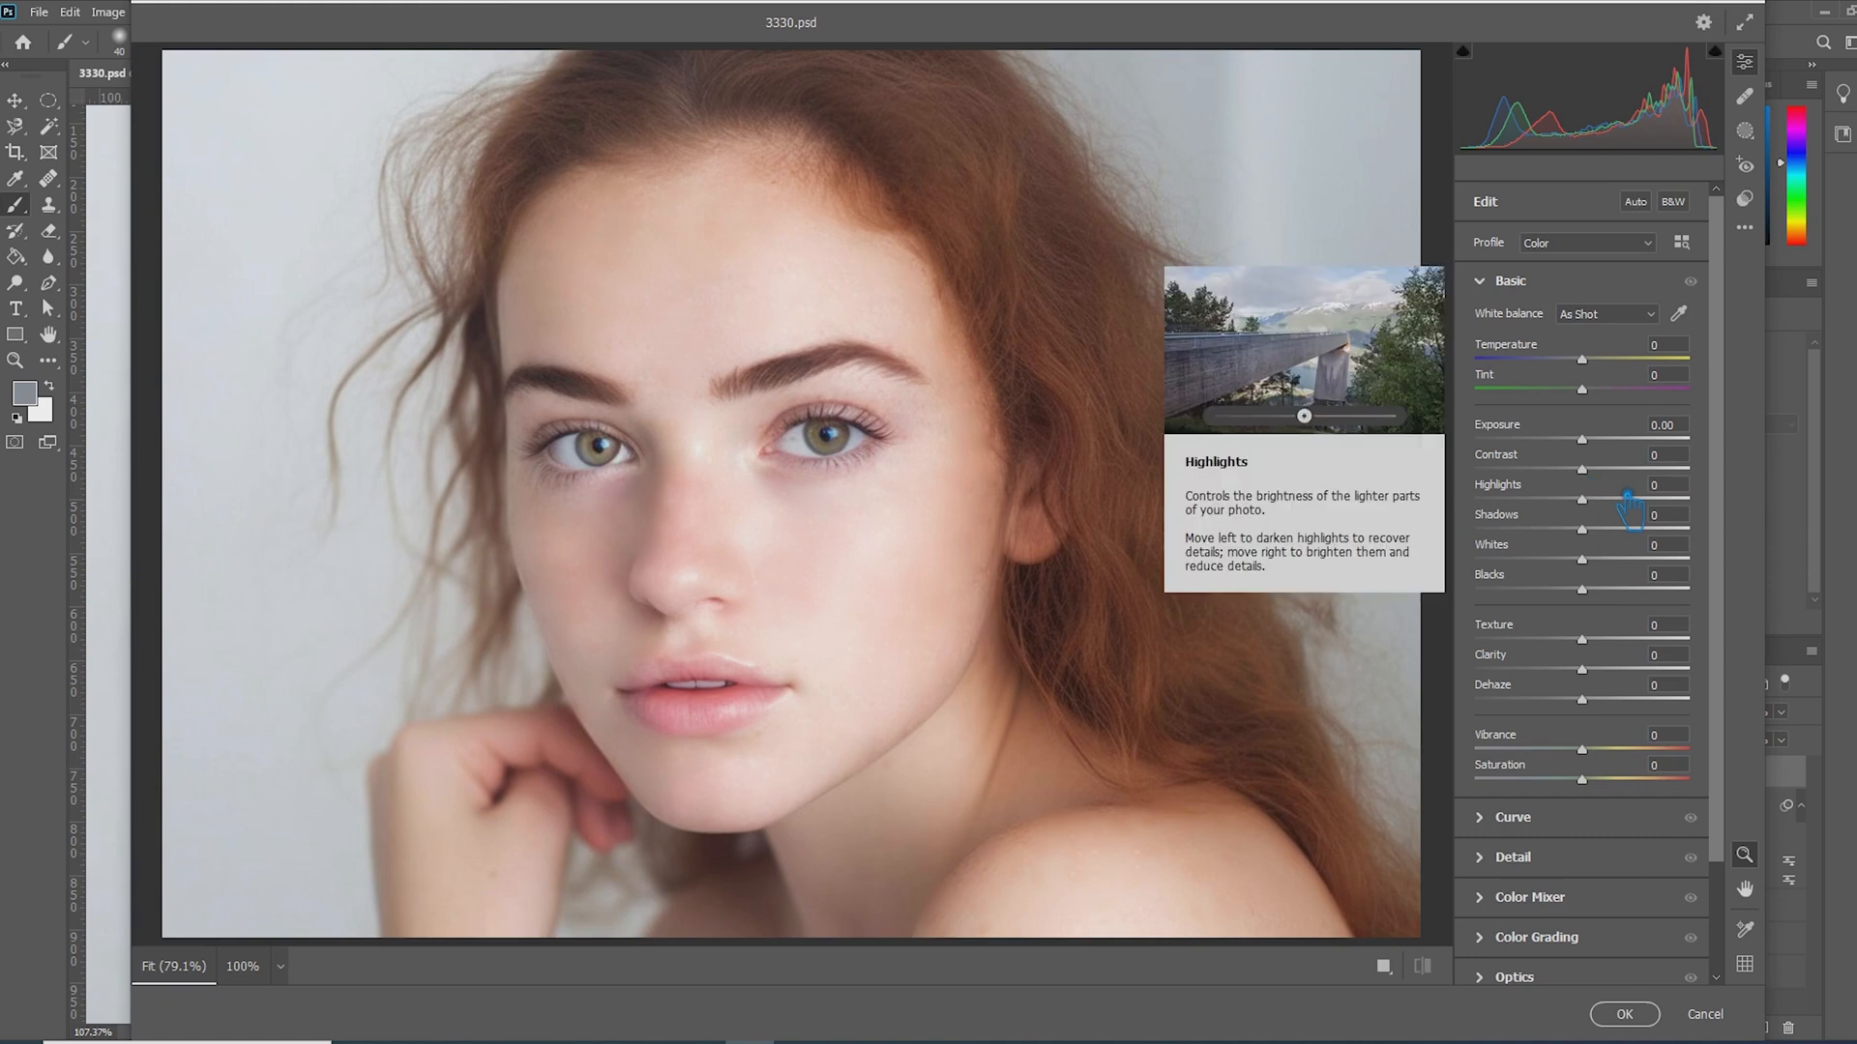
left_click(1501, 286)
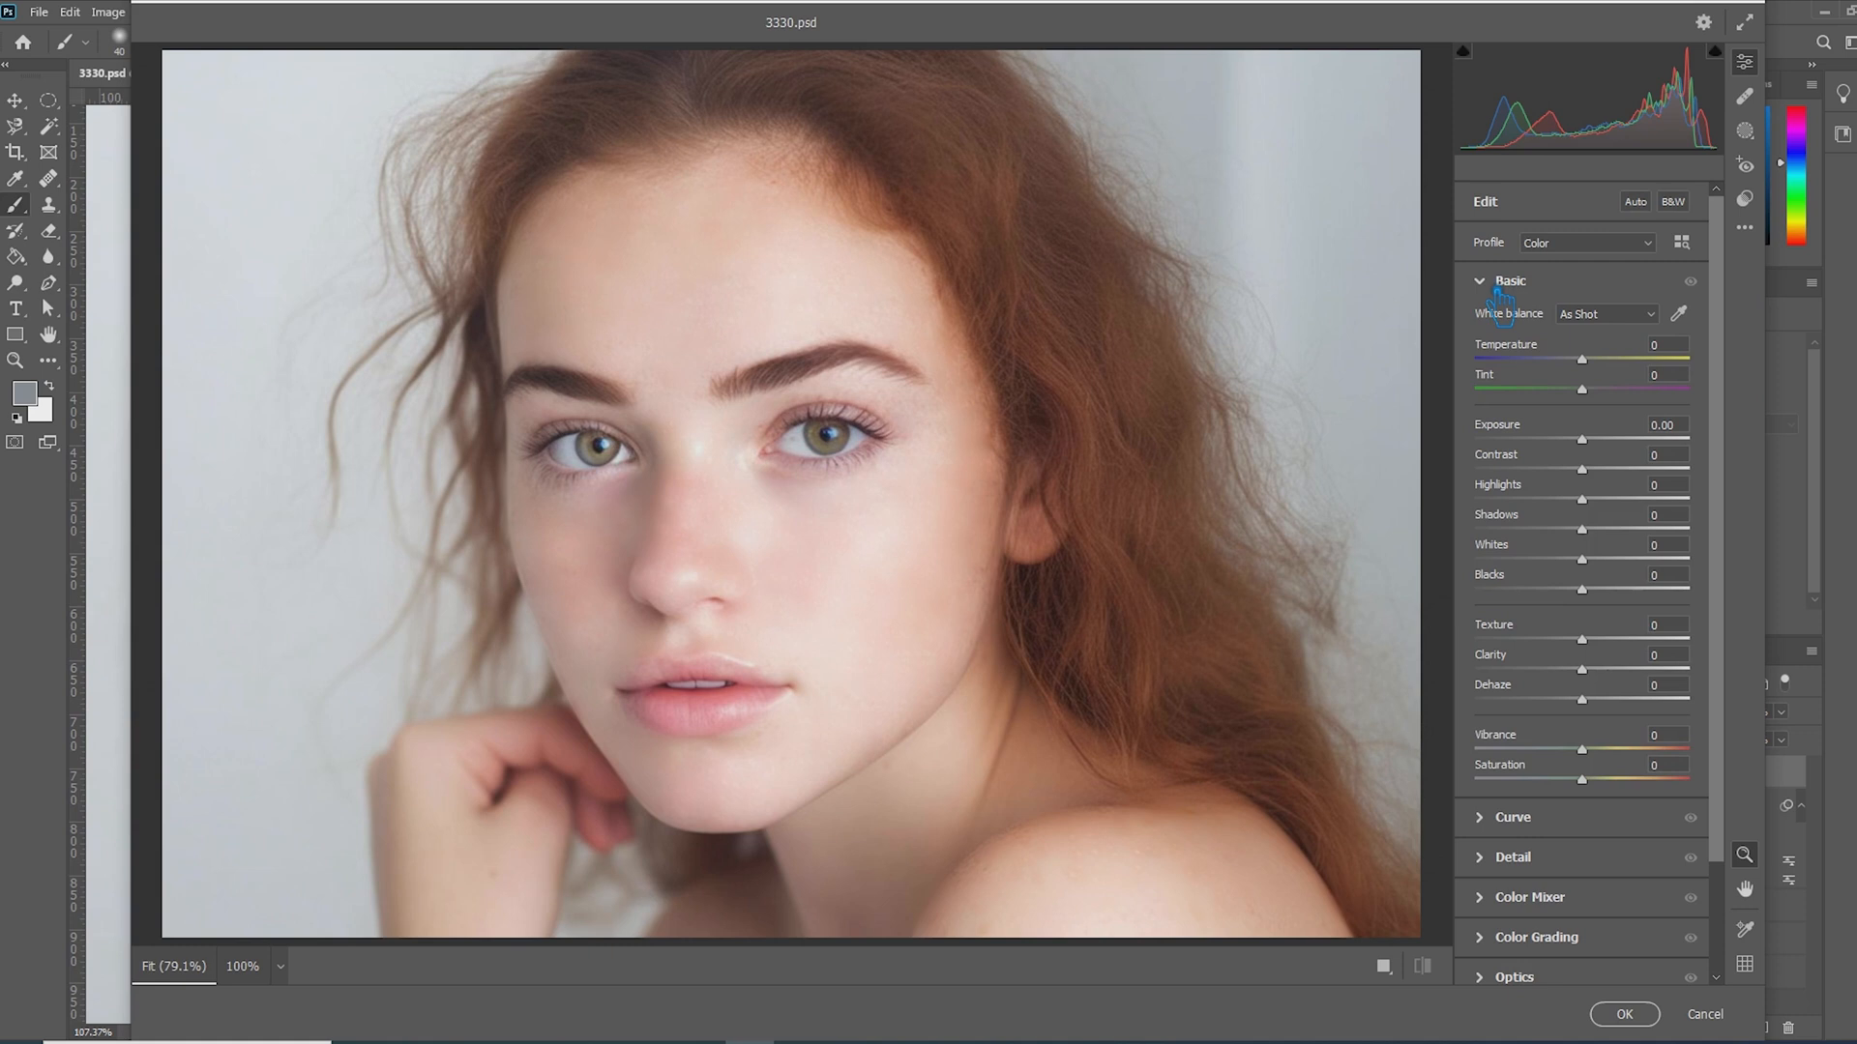
left_click(1606, 315)
left_click(1591, 314)
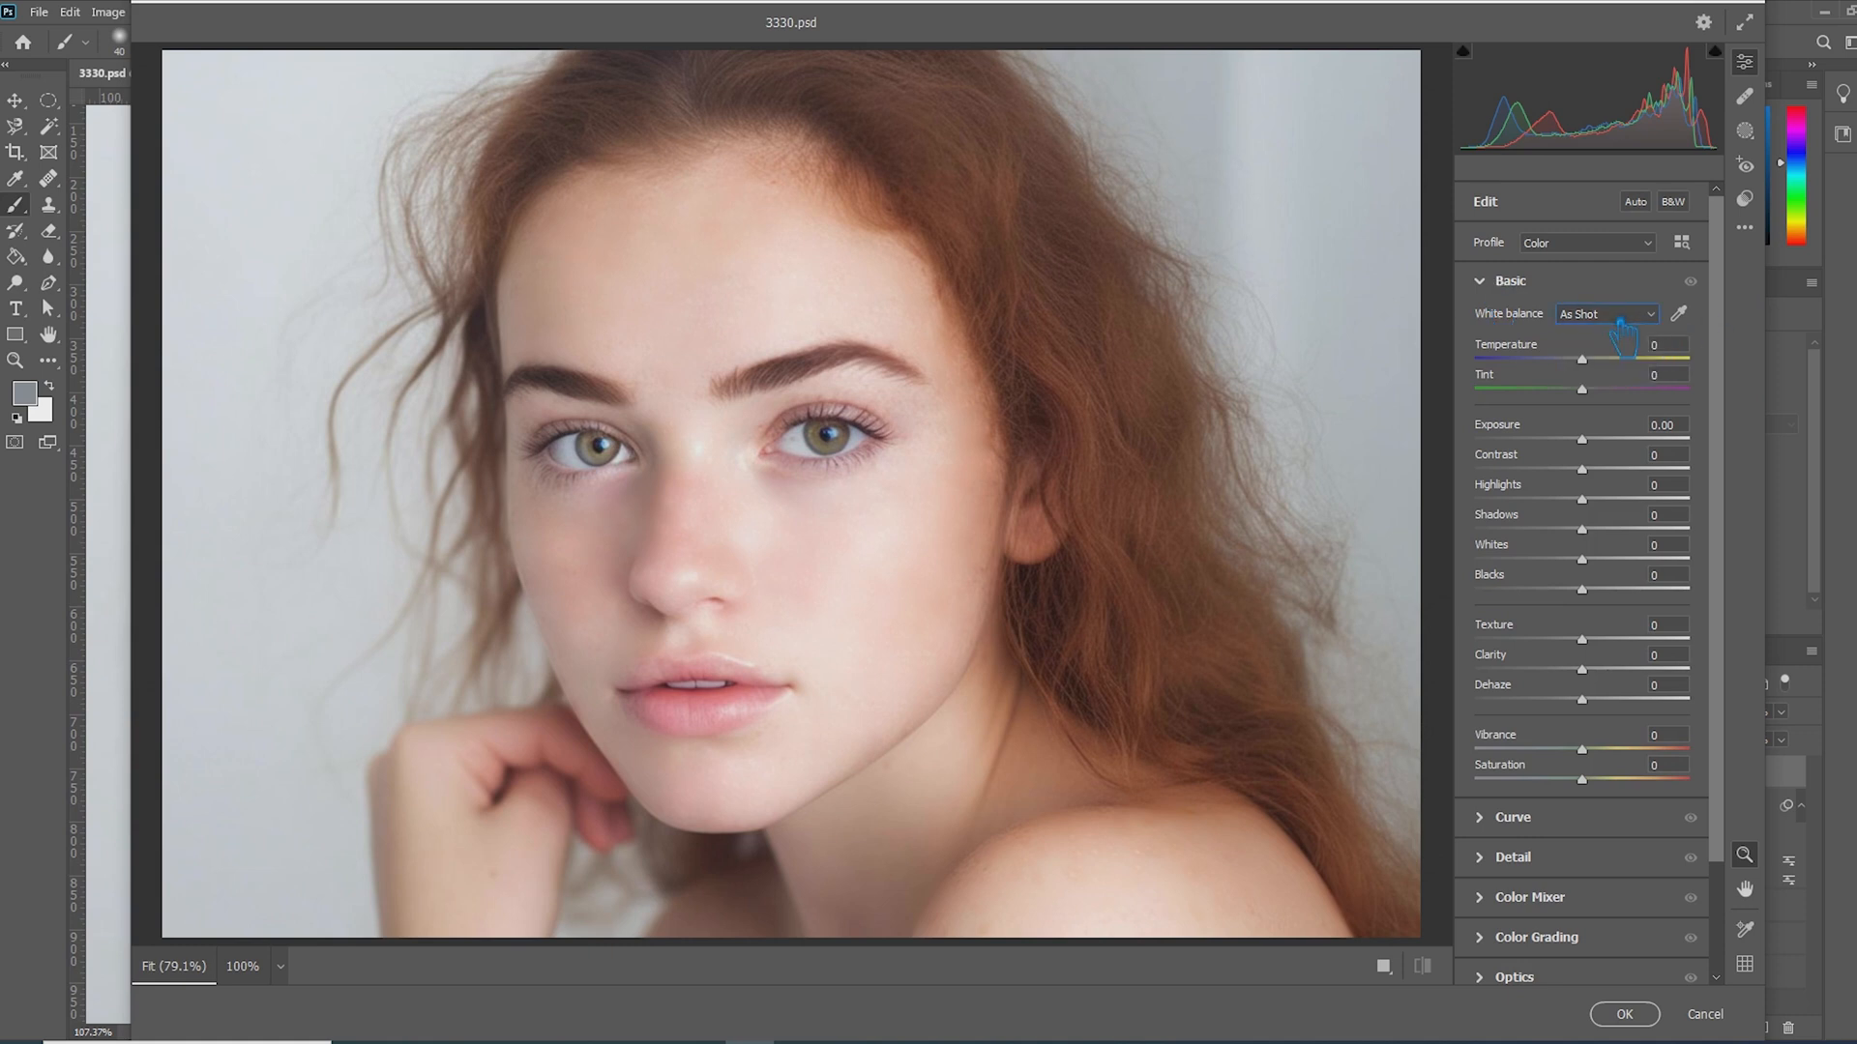
left_click_drag(1582, 360, 1603, 448)
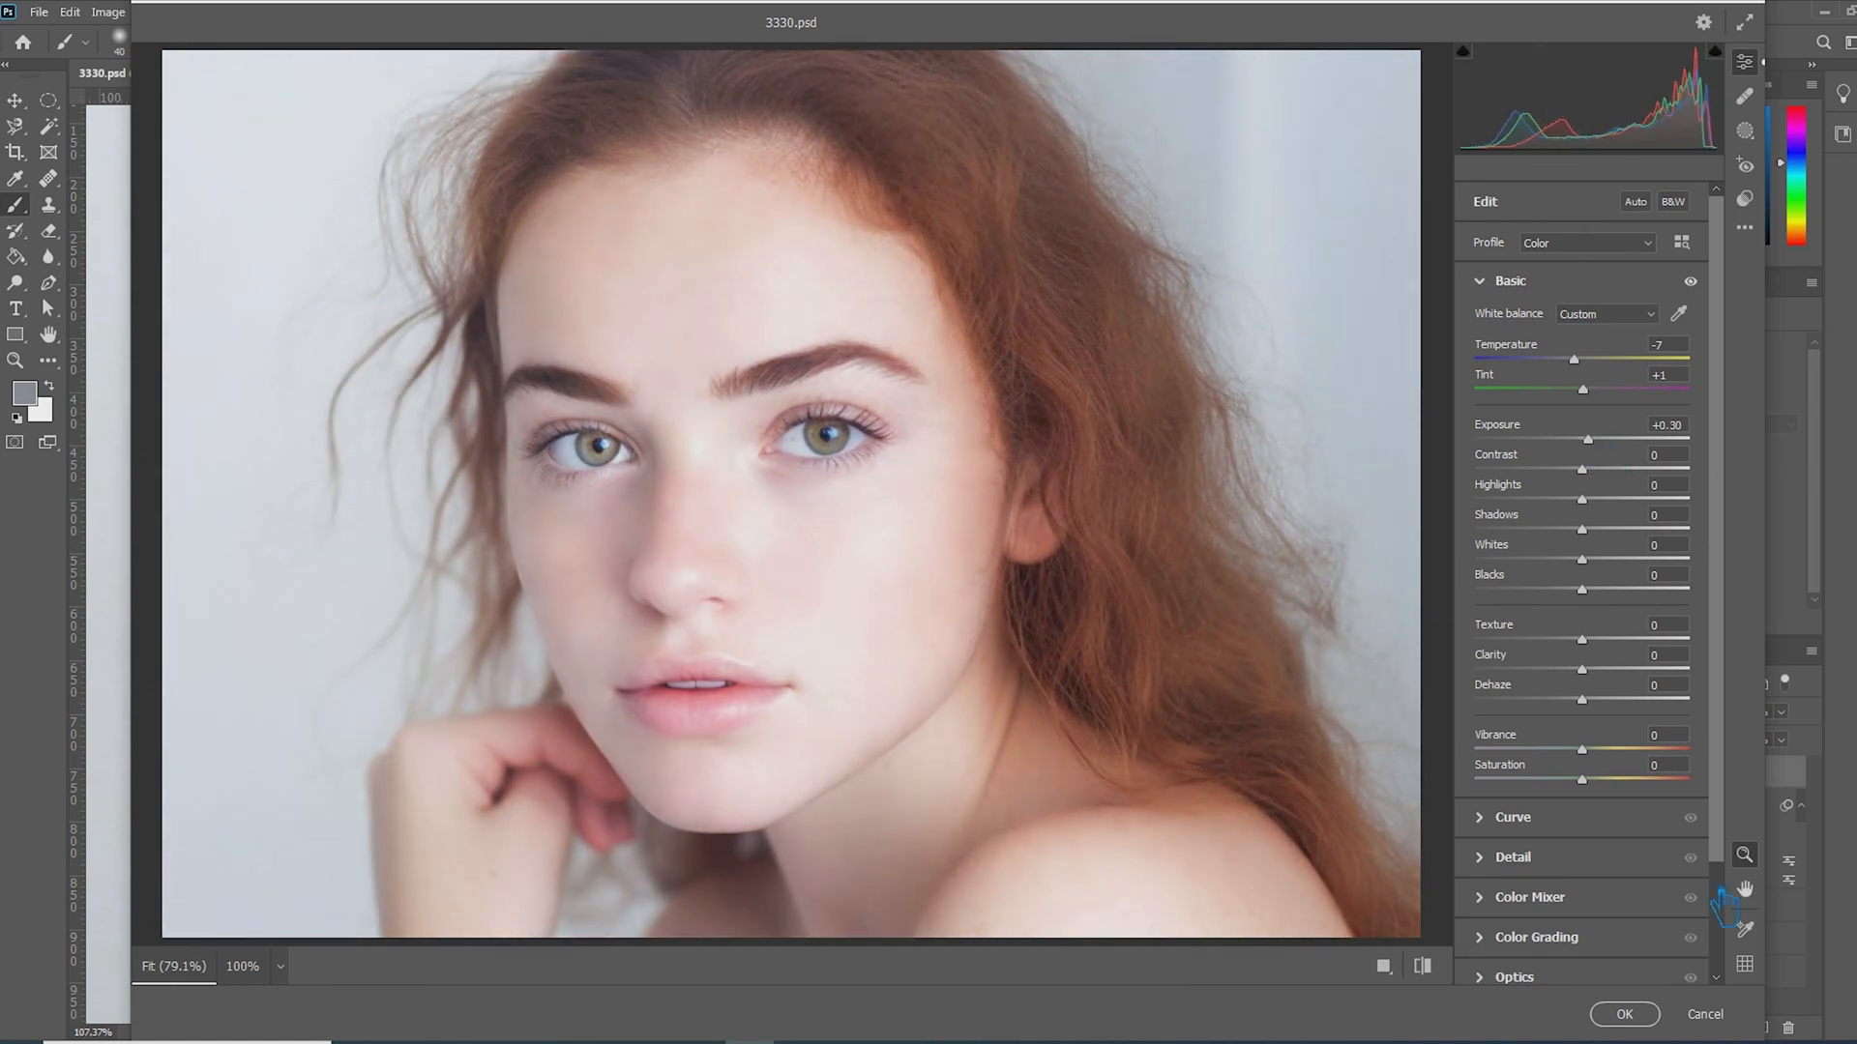
left_click(1625, 1015)
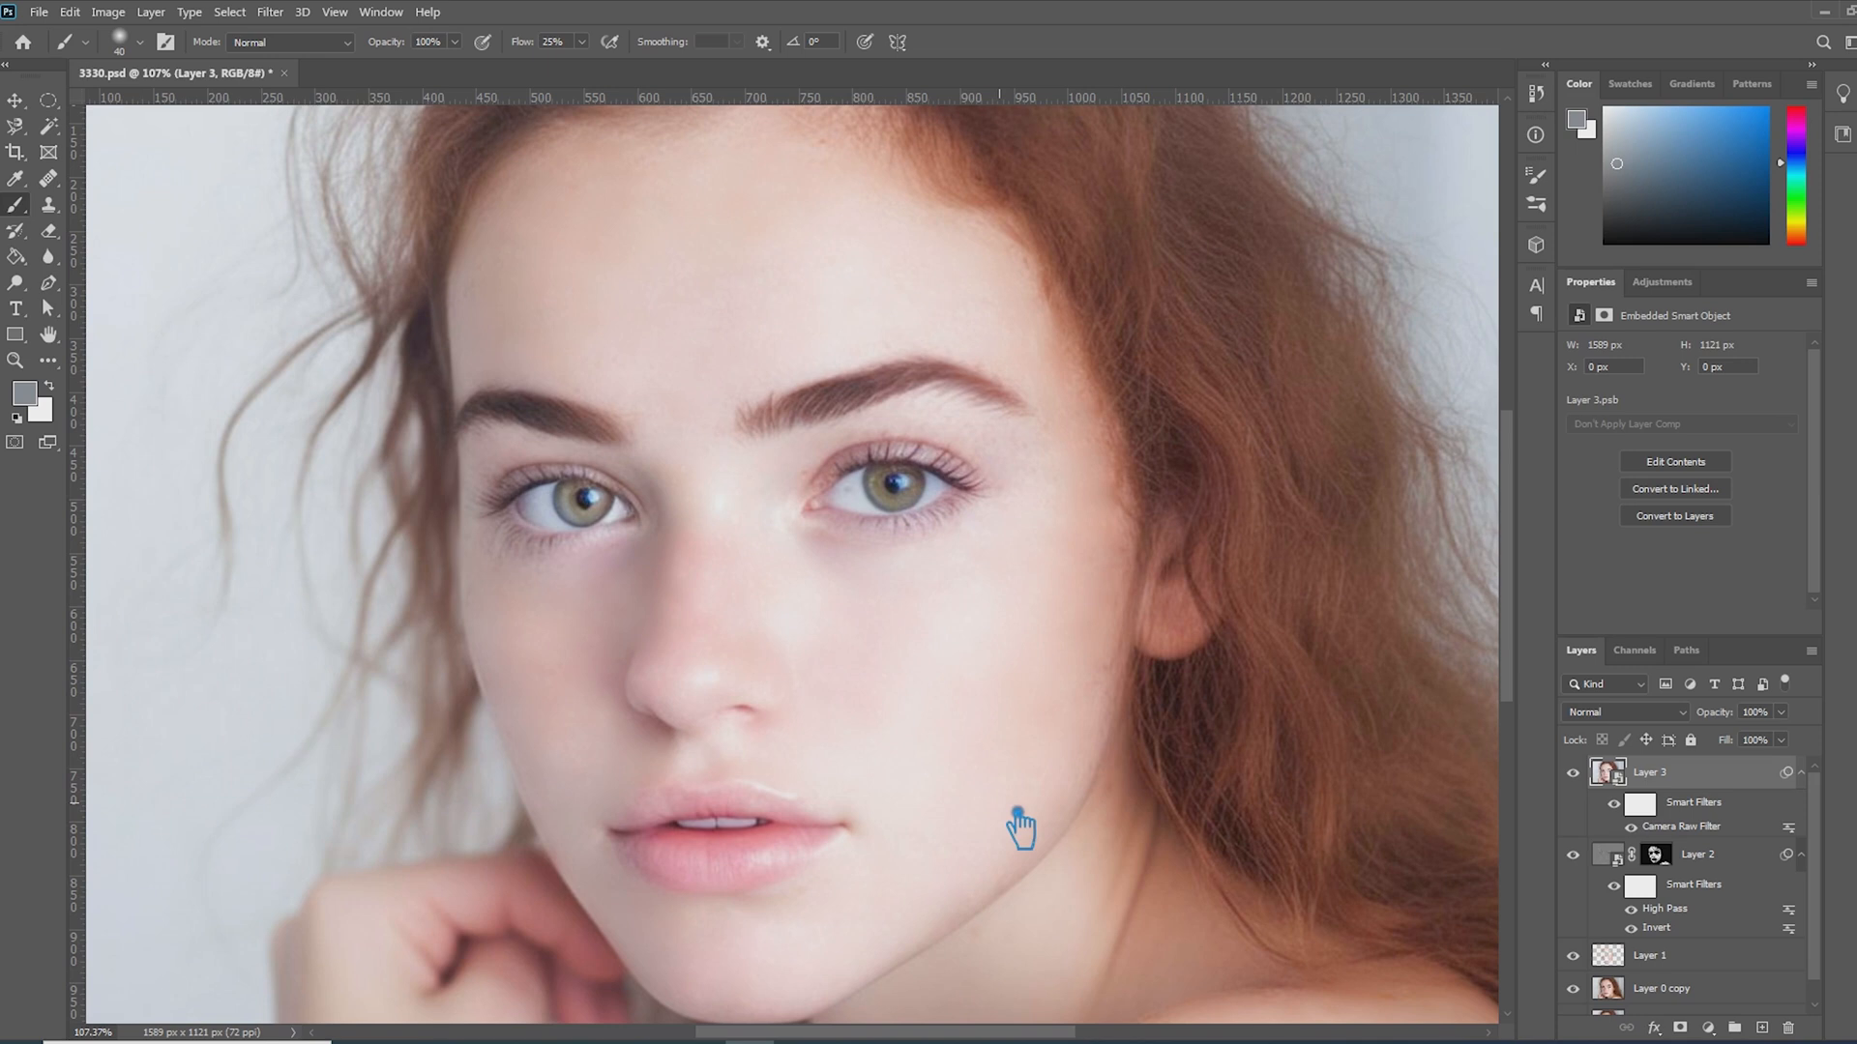
- Place a duplicate of the original Layer 0 above all layers and toggle its visibility to compare before and after
key("v")
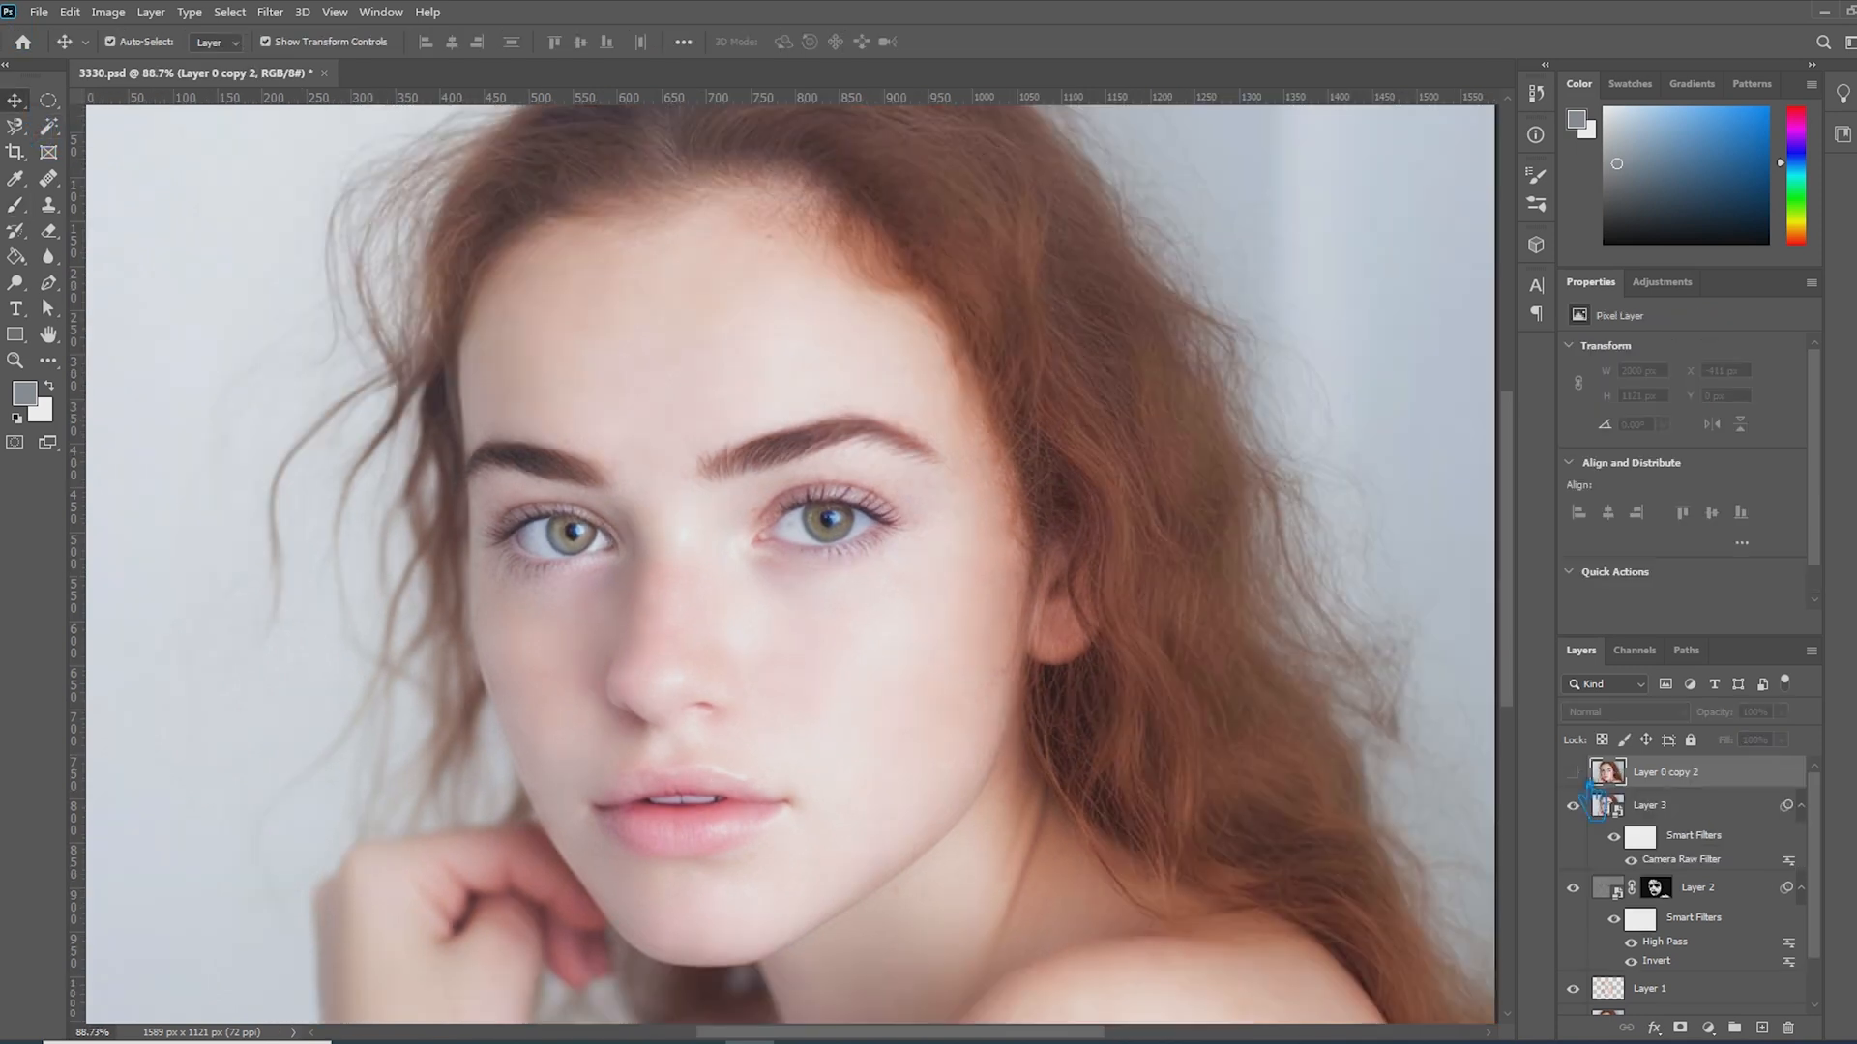
left_click(1572, 771)
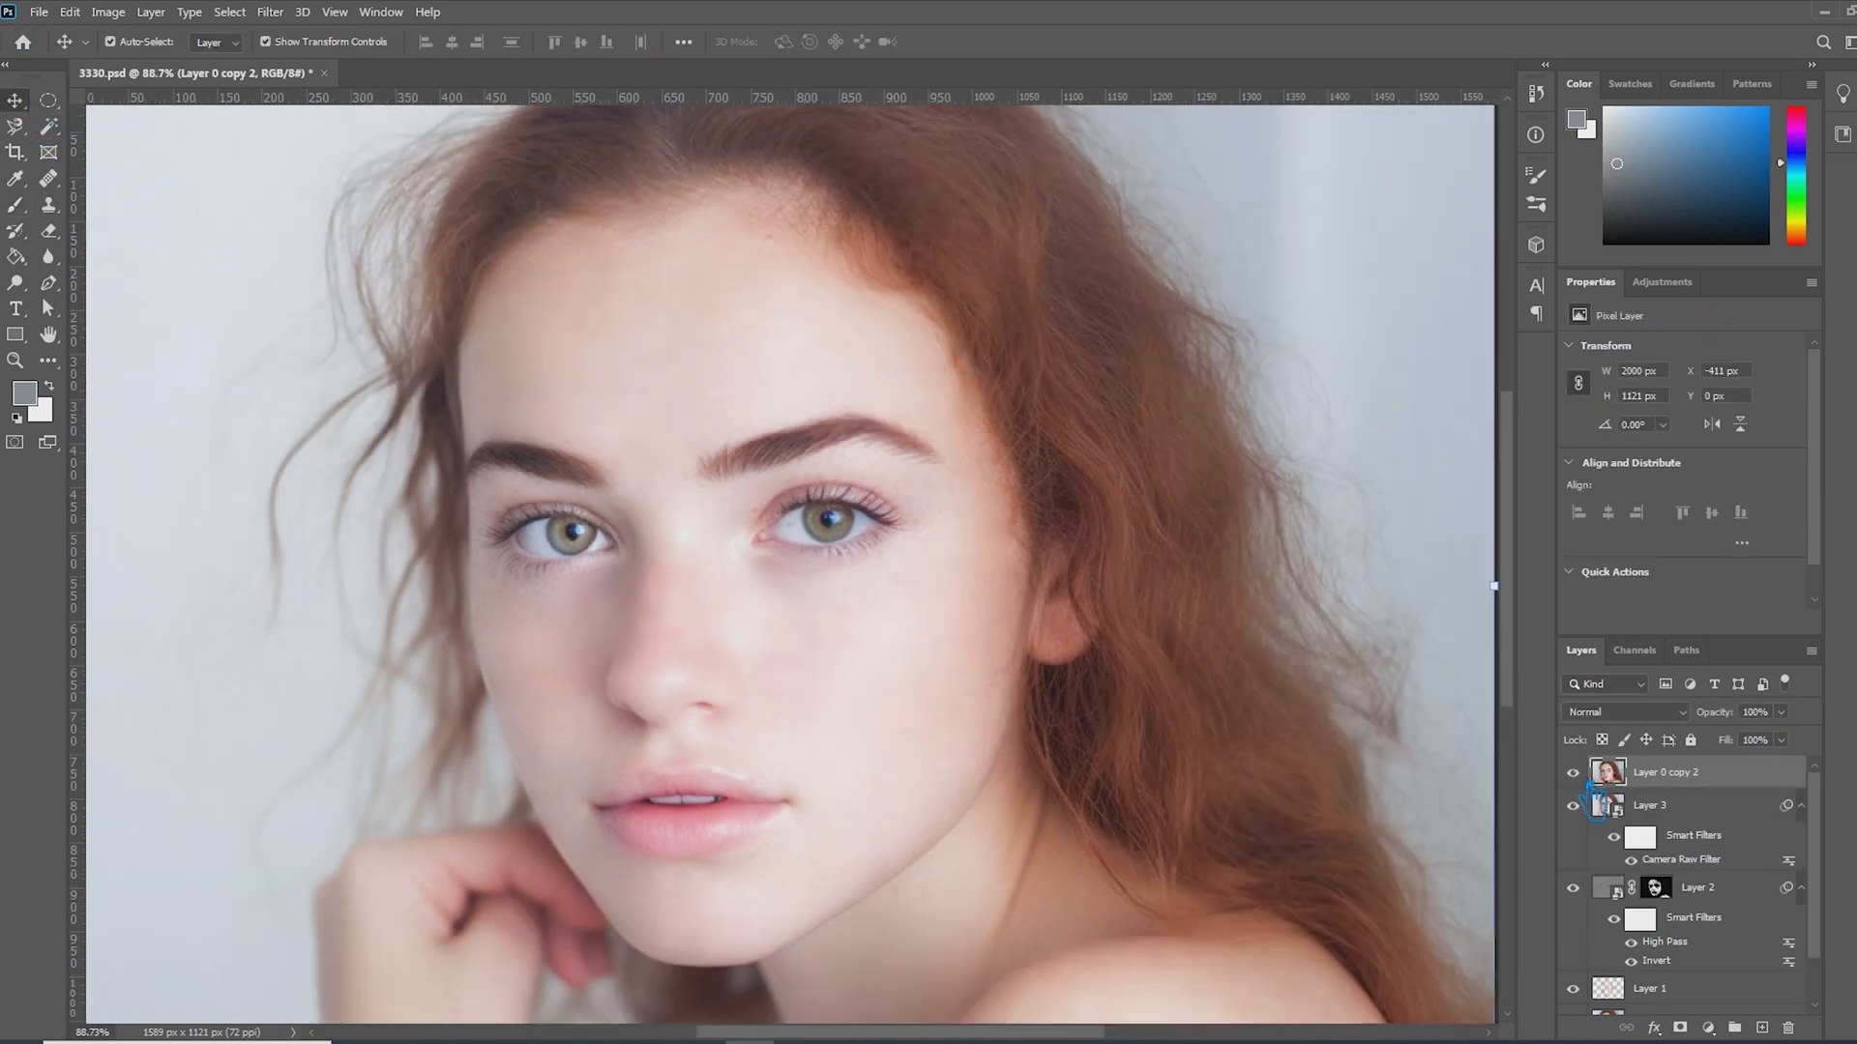
left_click(1572, 772)
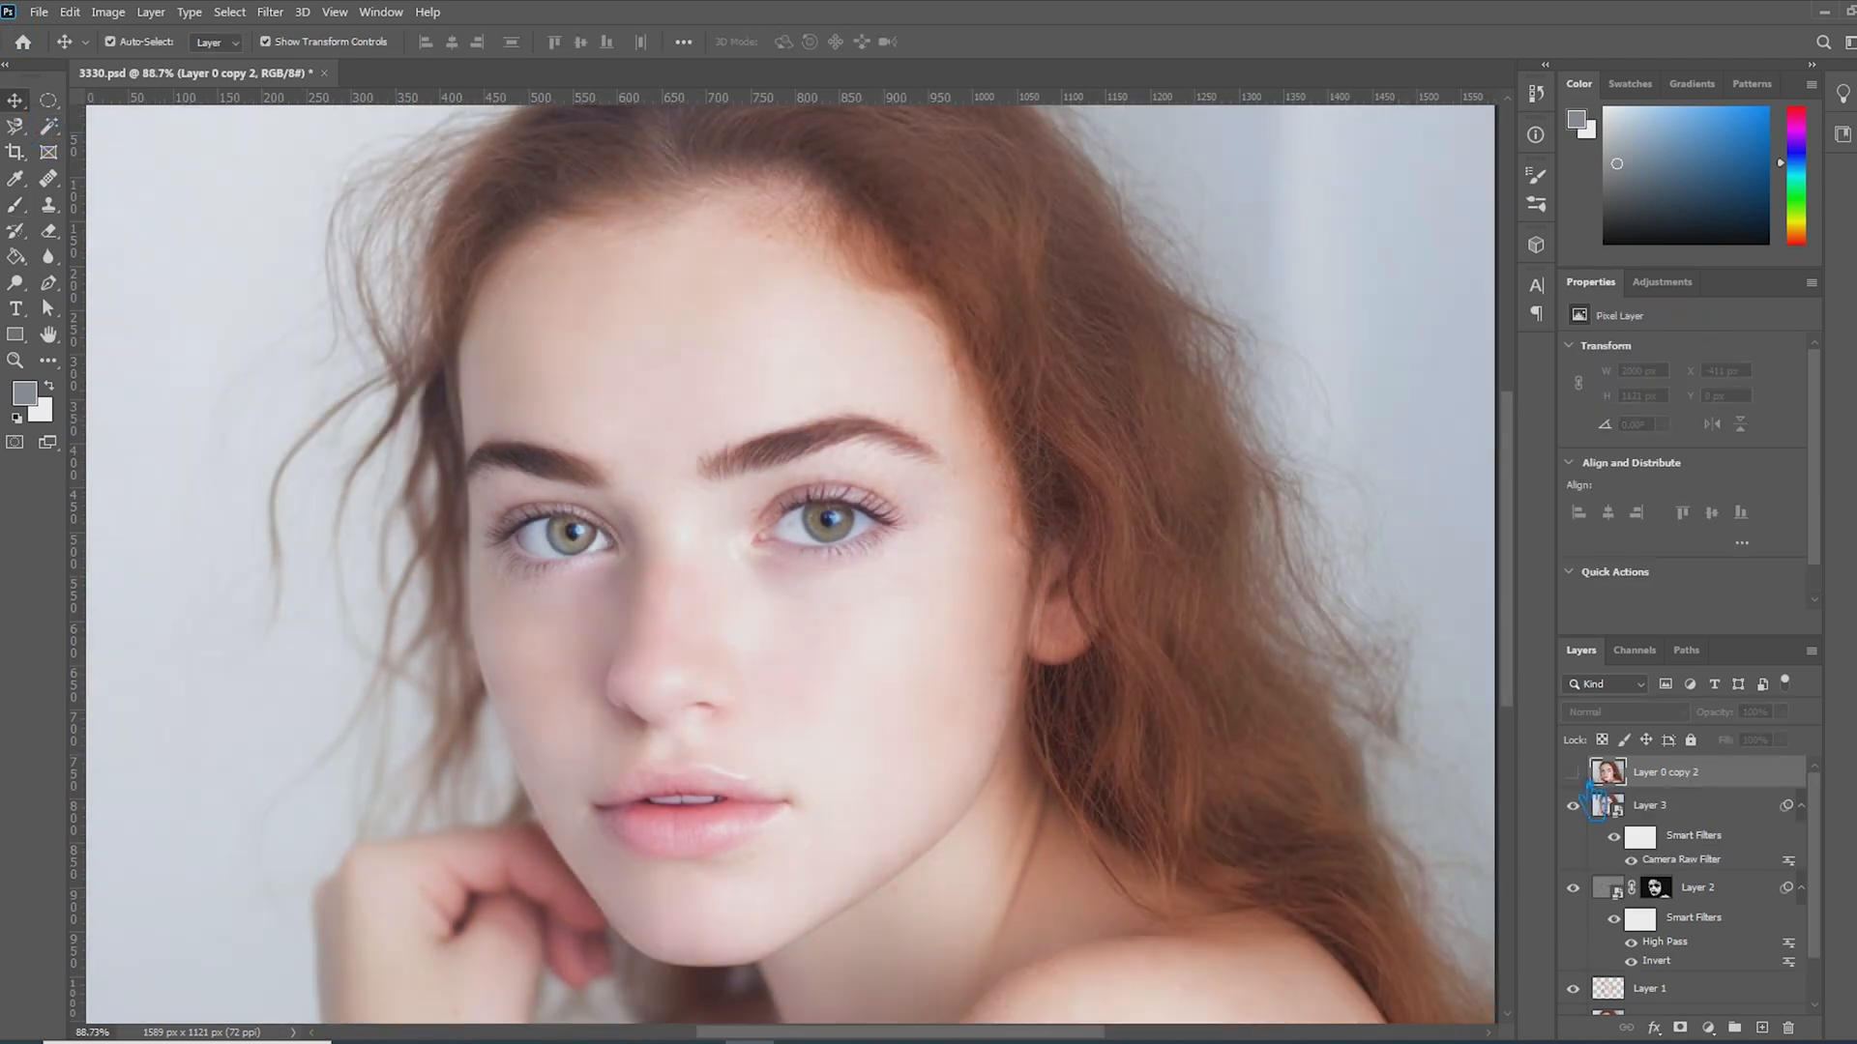
left_click(1573, 772)
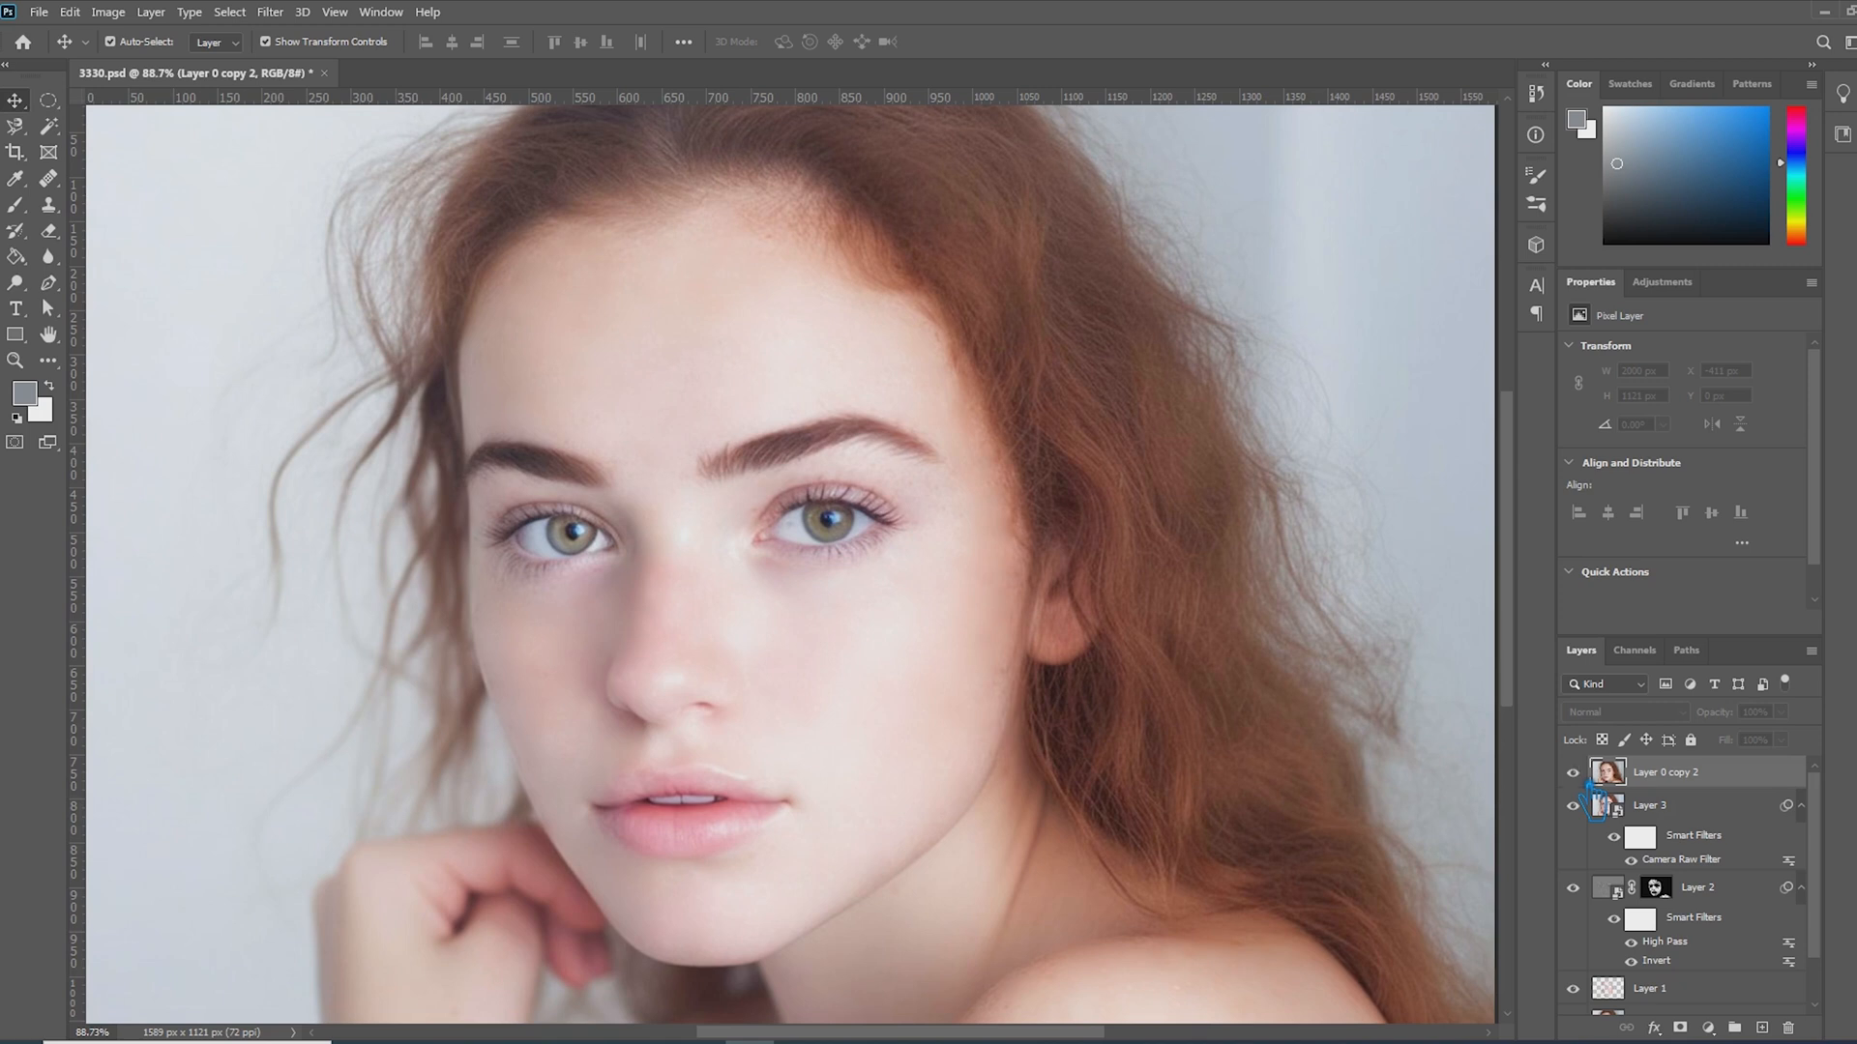